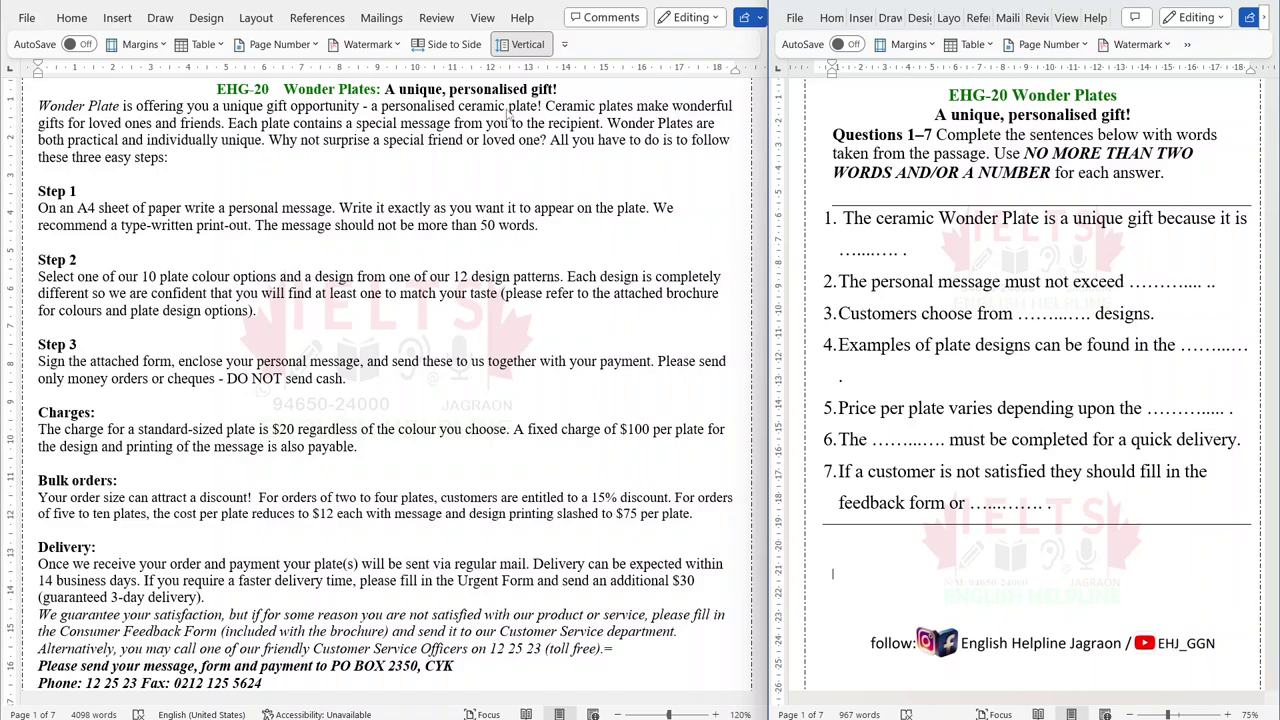
Mark 'personalised', '50 words' and '12' red and bold in the passage and paste them into blanks 1–3
double_click(416, 107)
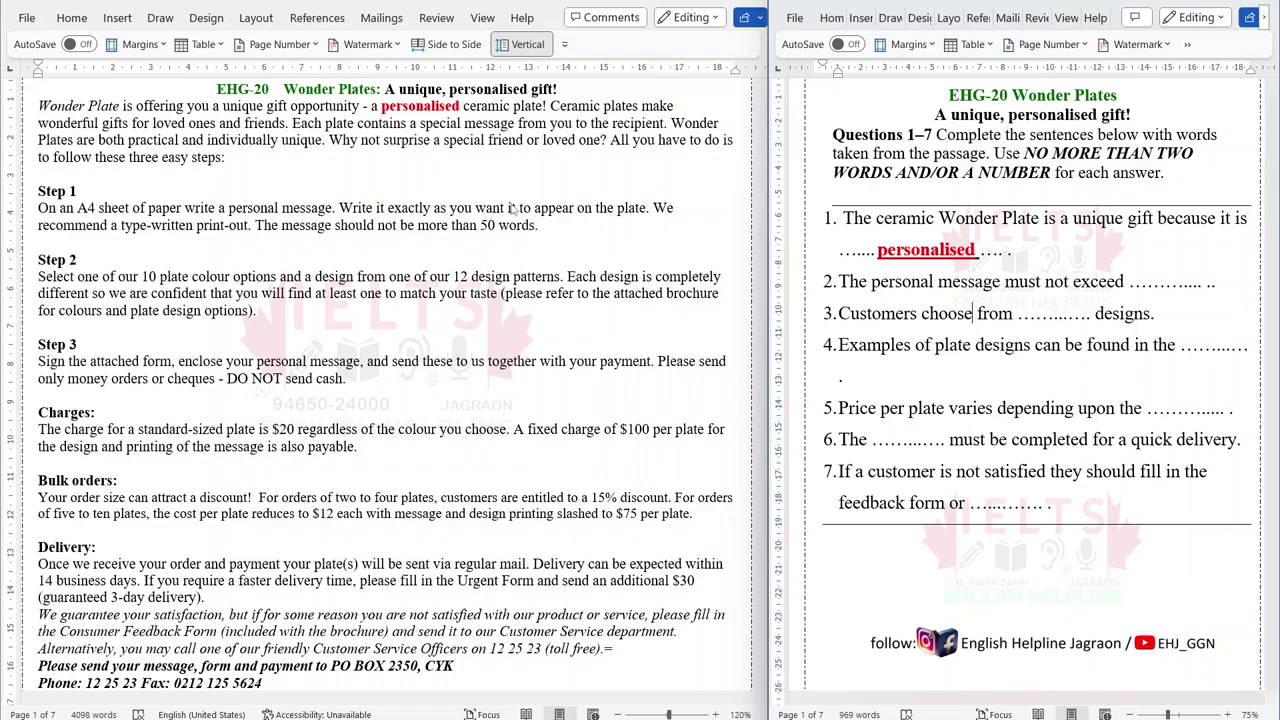
left_click(377, 225)
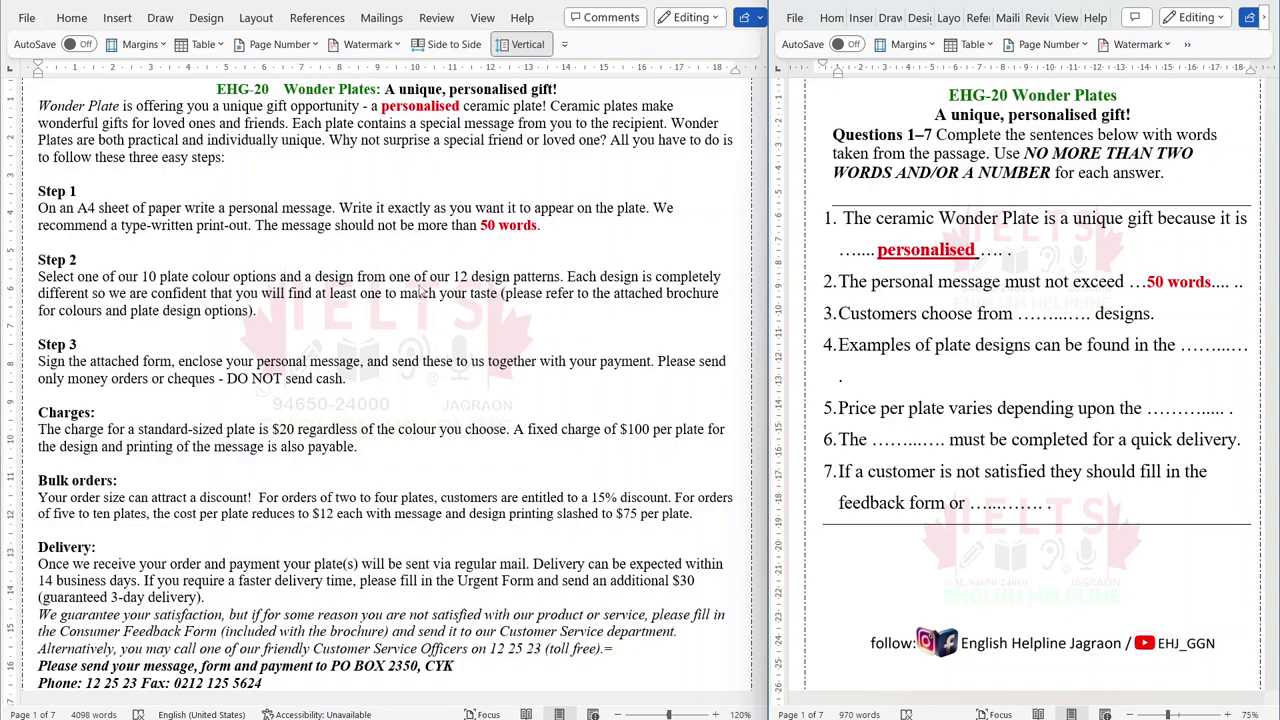
double_click(460, 278)
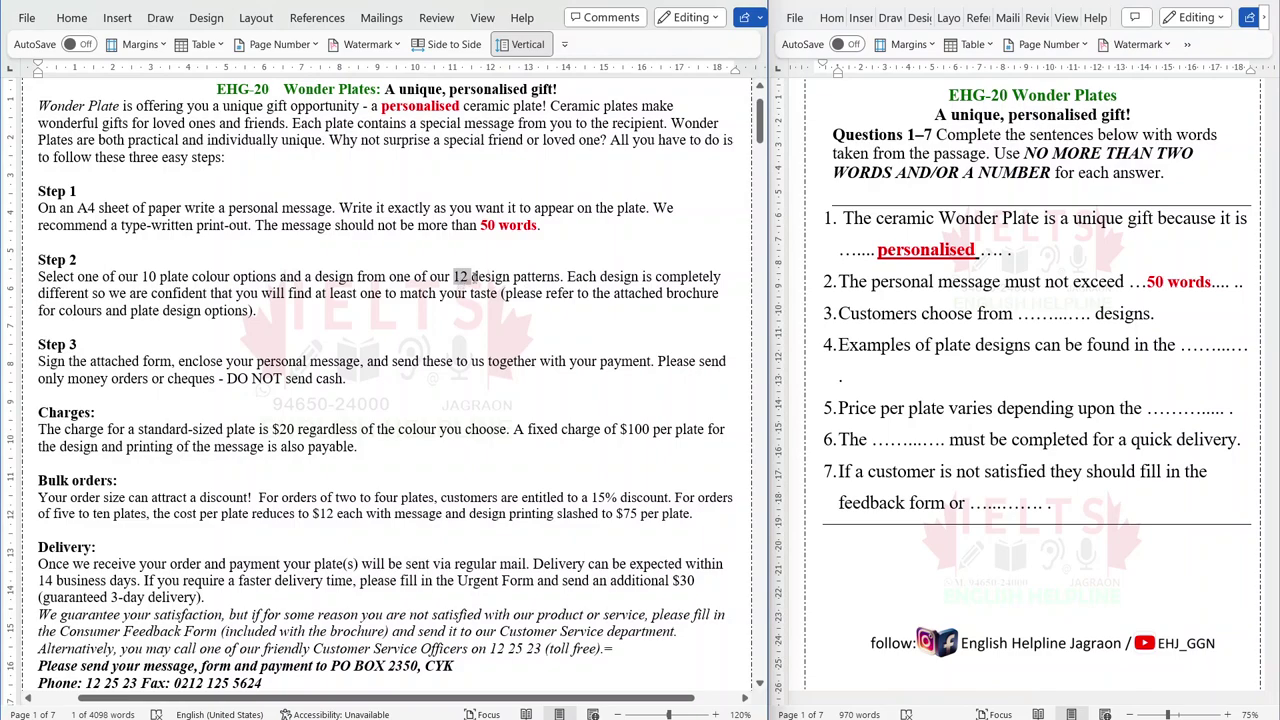
left_click(792, 281)
key("ctrl+v")
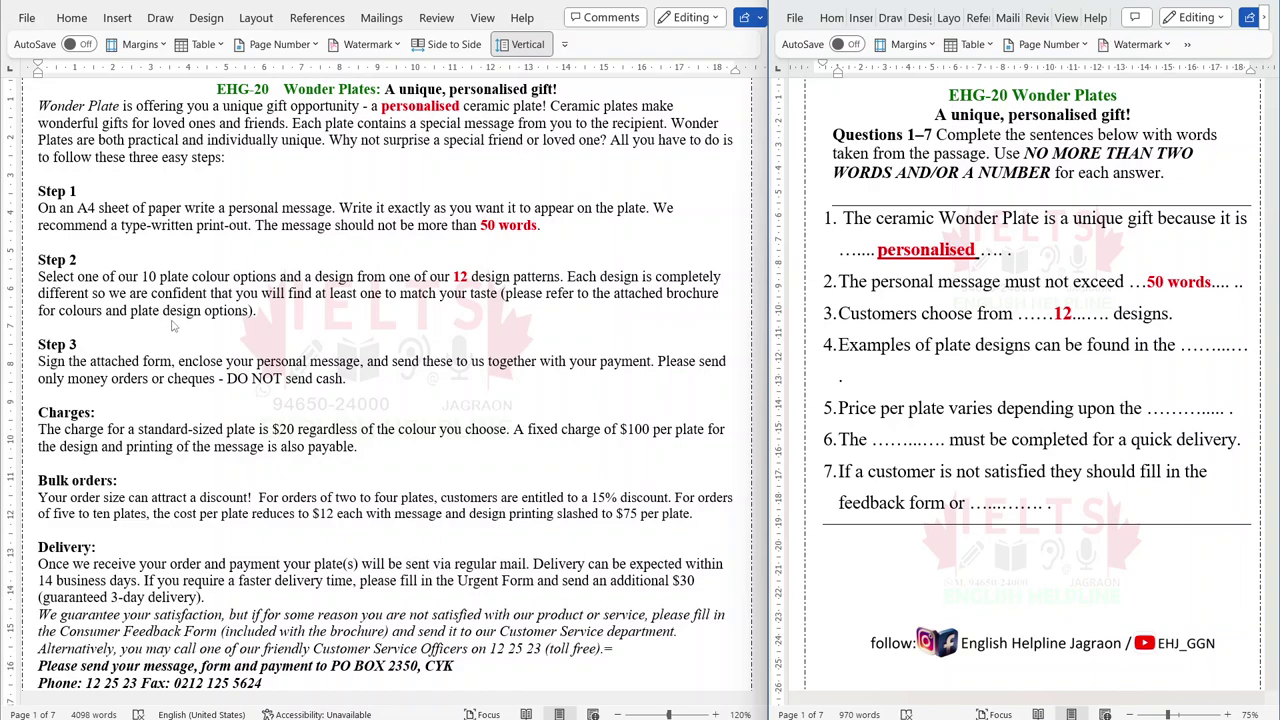
Mark 'attached brochure' and 'order size' red in the passage for blanks 4 and 5
double_click(692, 293)
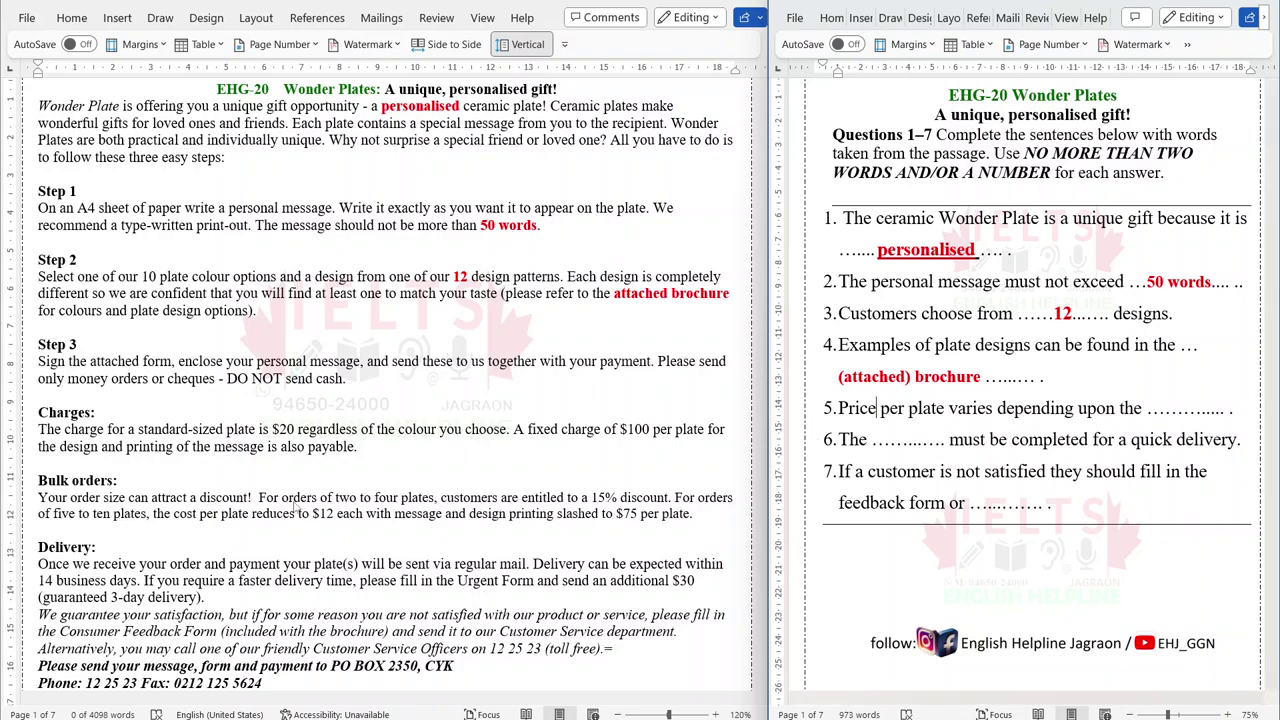
left_click(76, 497)
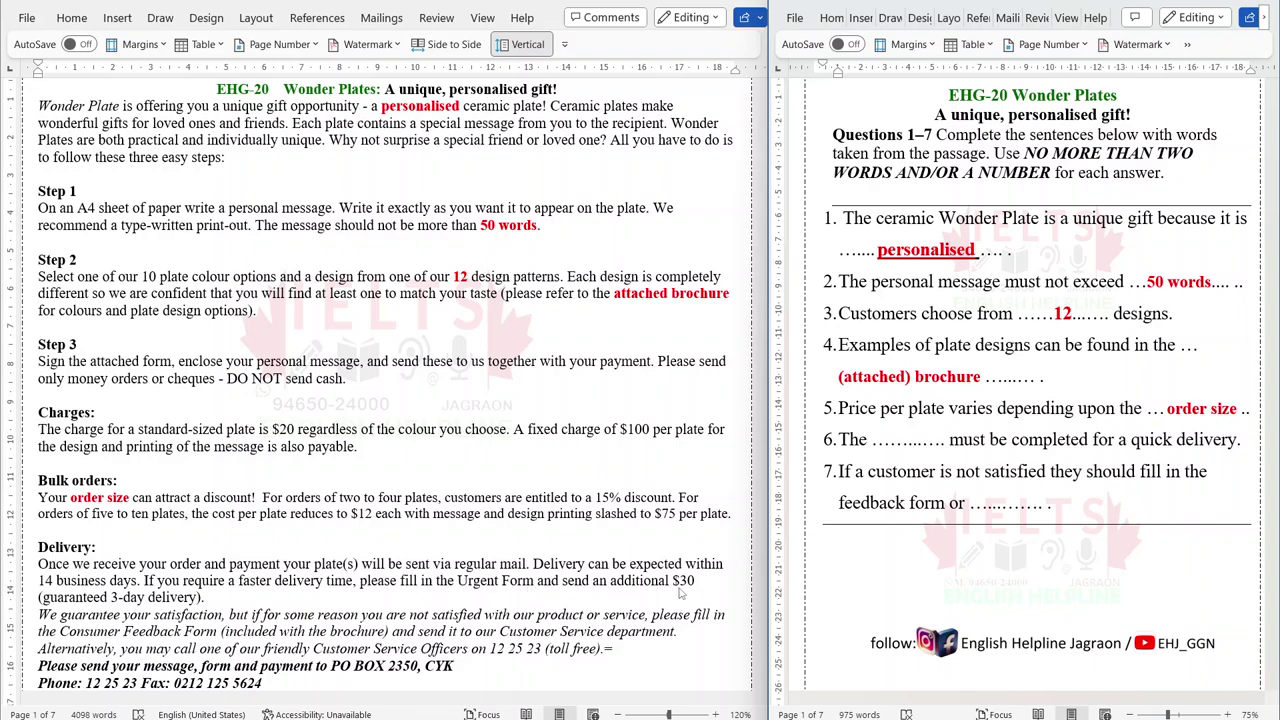
Select 'Urgent Form' in the Delivery paragraph and paste it into question 6's blank
left_click(530, 582)
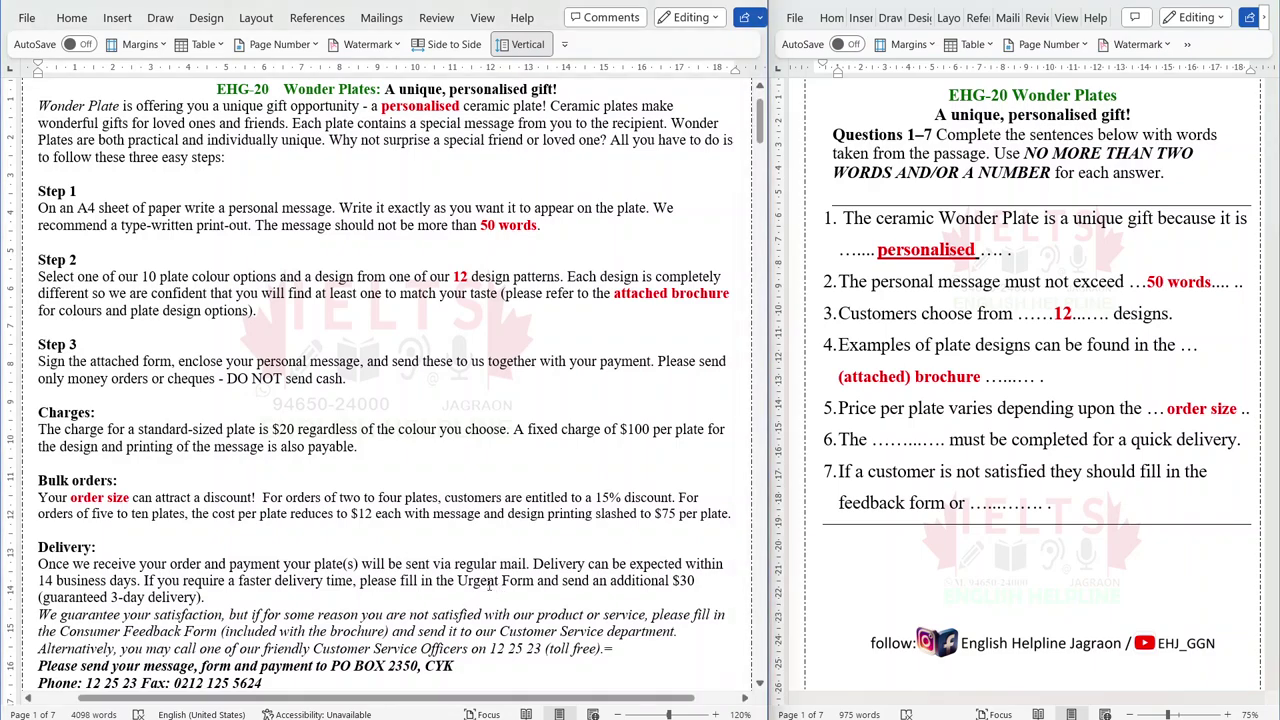
left_click_drag(525, 581, 458, 581)
key("ctrl+c")
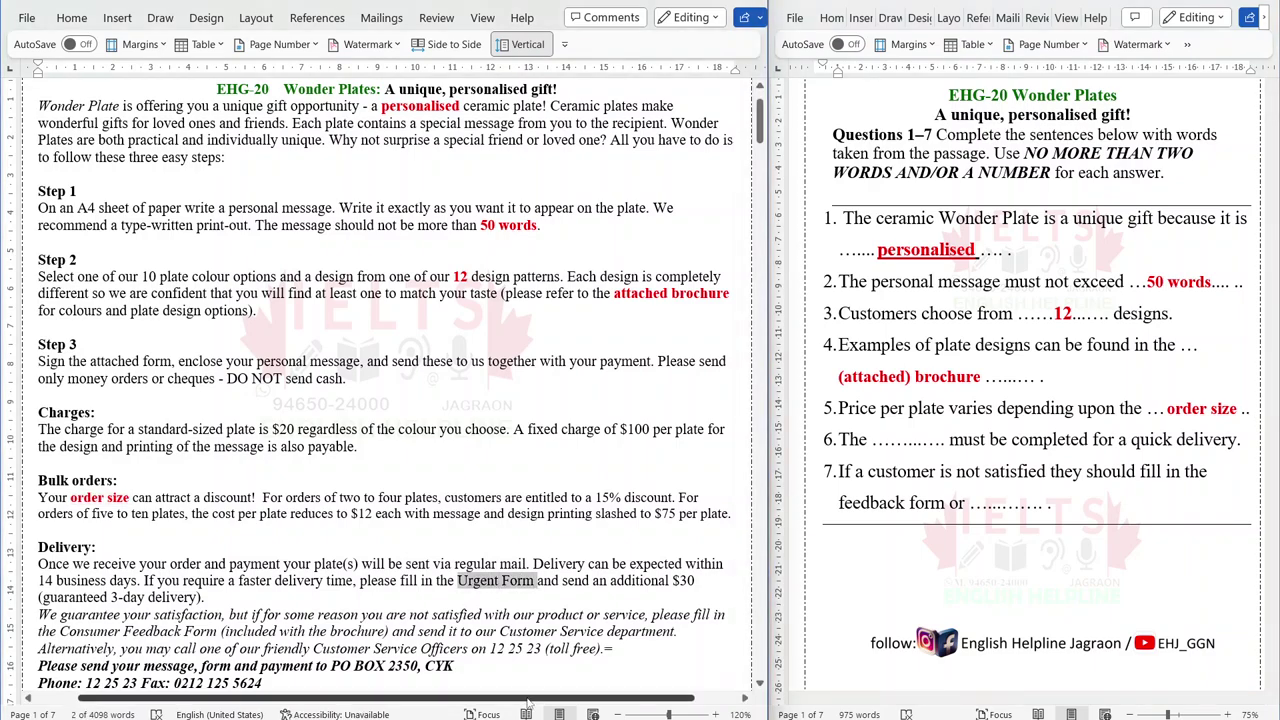
left_click(905, 439)
key("ctrl+v")
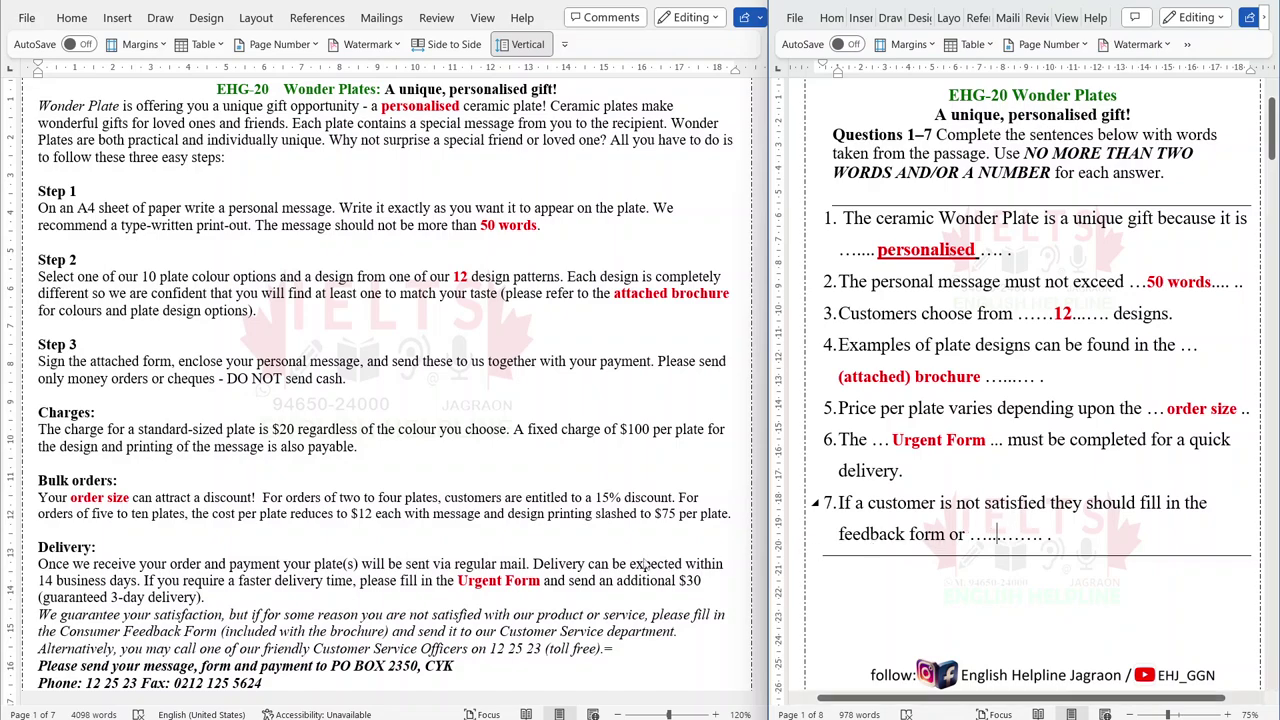
Select 'call' in the passage as the red answer for question 7
left_click(172, 578)
left_click(118, 597)
double_click(176, 616)
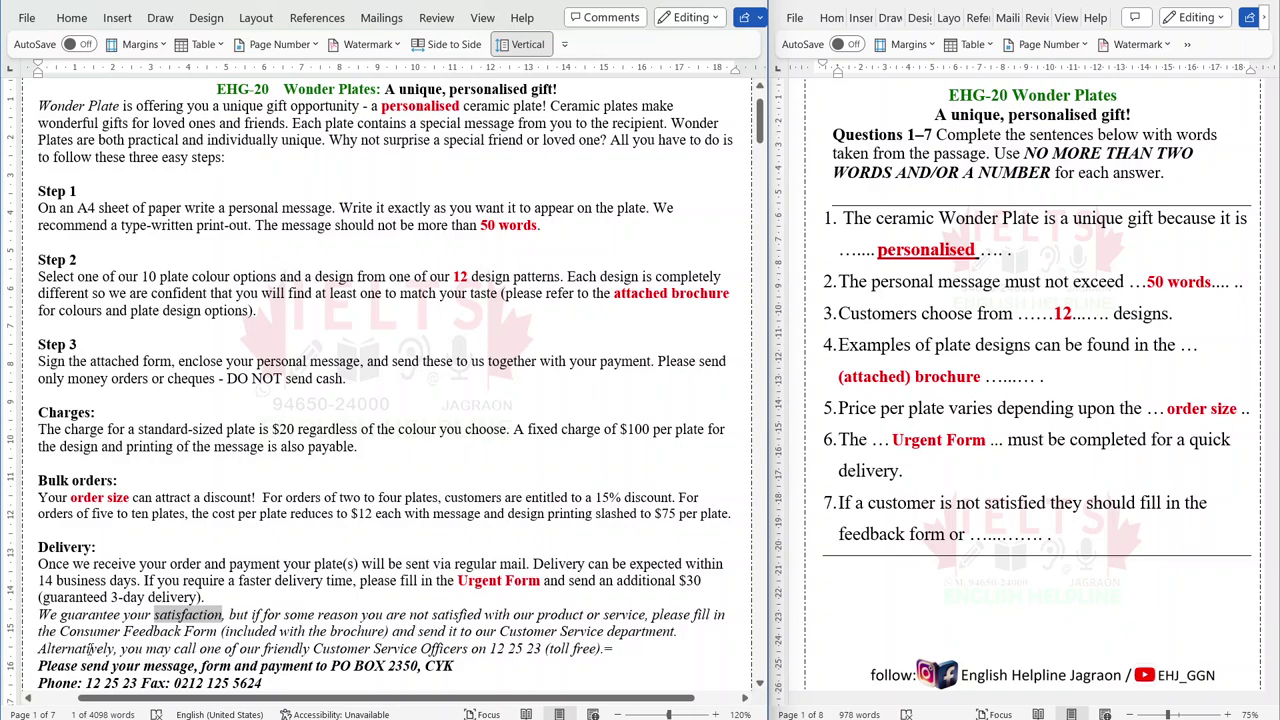
double_click(186, 648)
type("call")
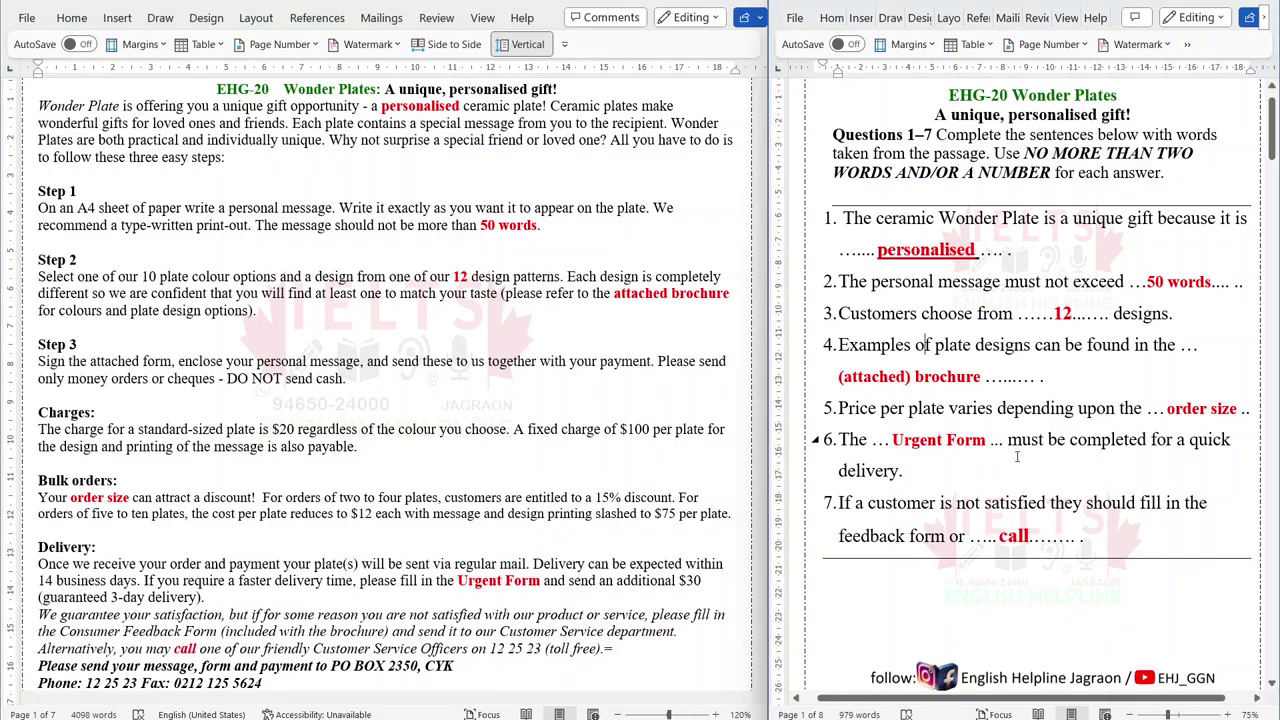
left_click(972, 588)
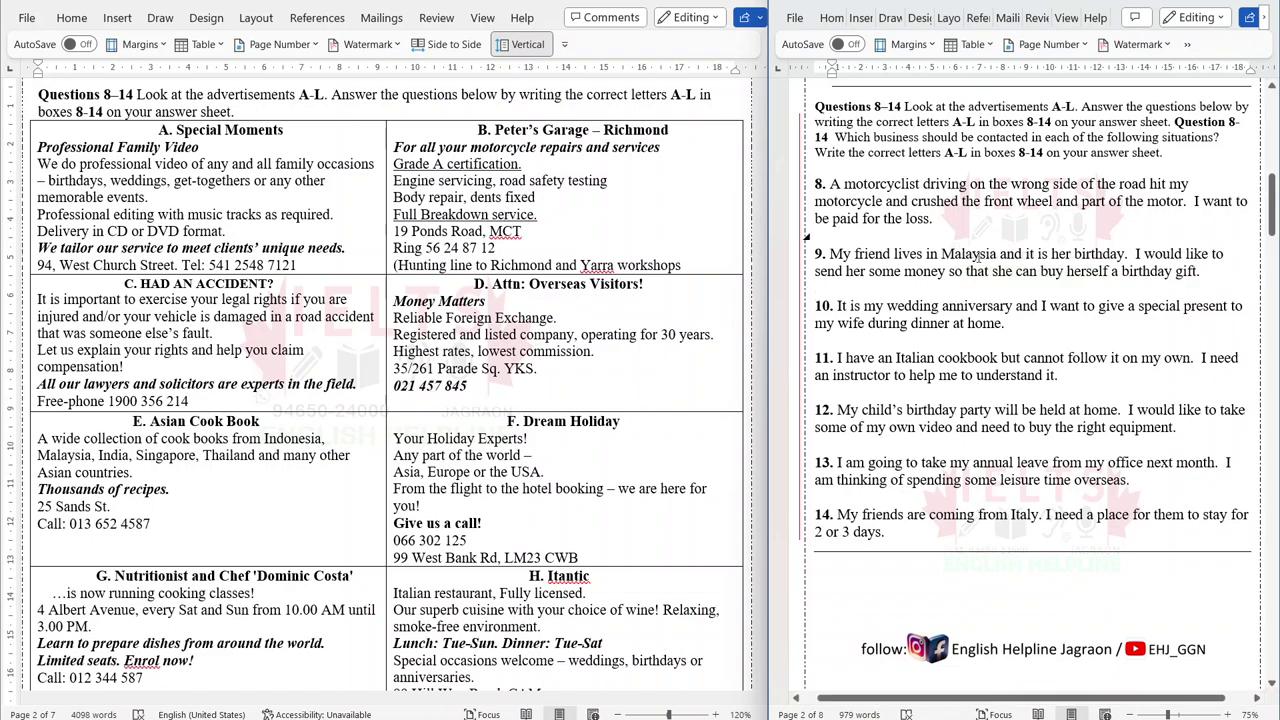
Enter red C after question 8 and red I after question 9
left_click(958, 220)
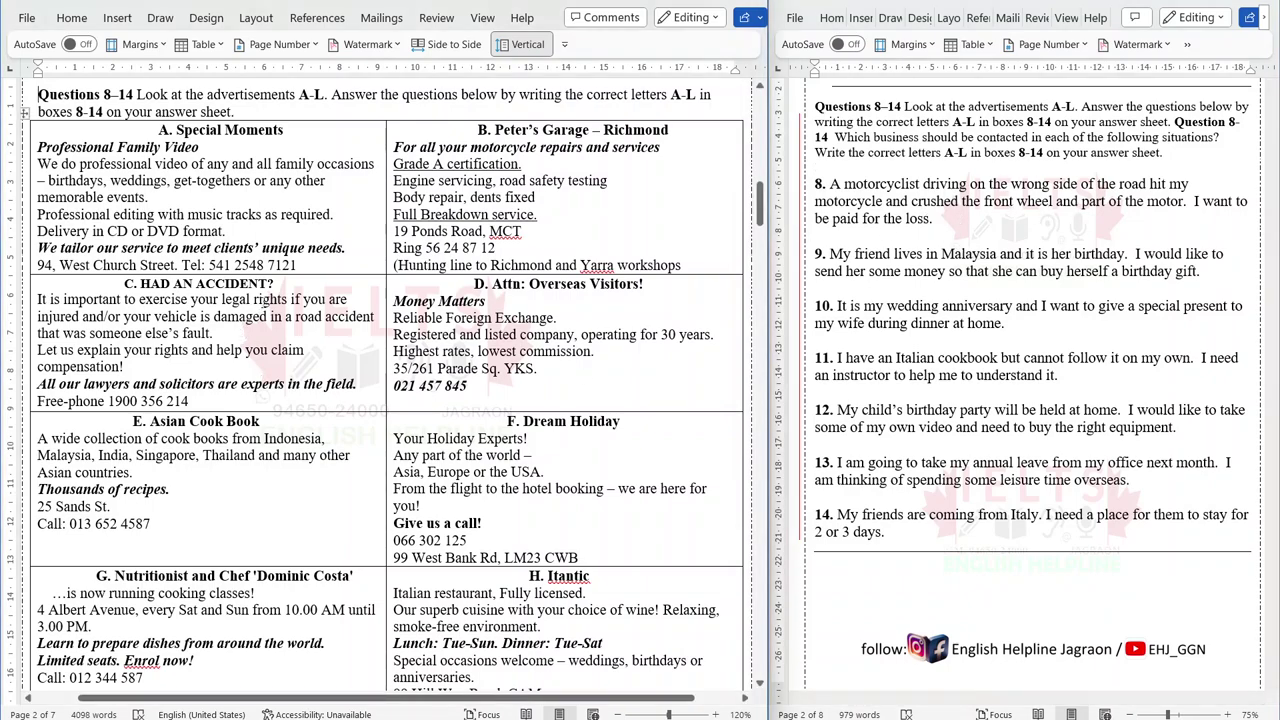
left_click_drag(140, 284, 274, 284)
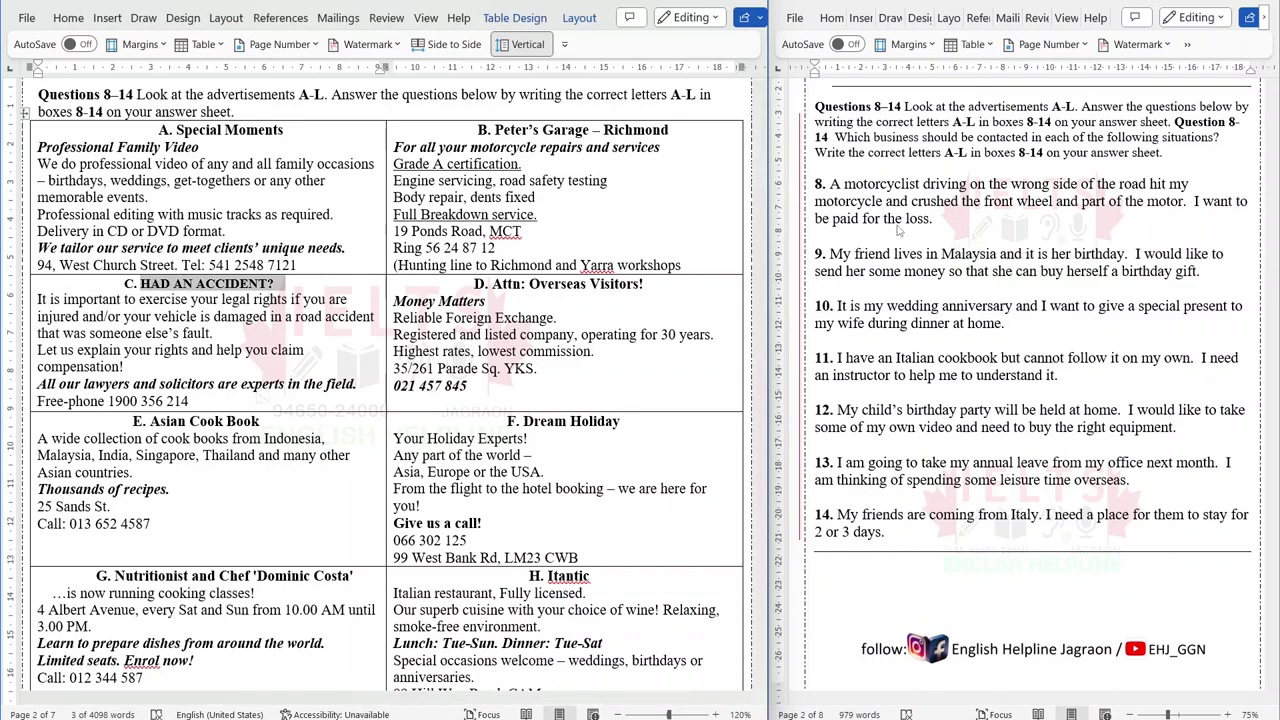
key("alt+Tab")
type("C")
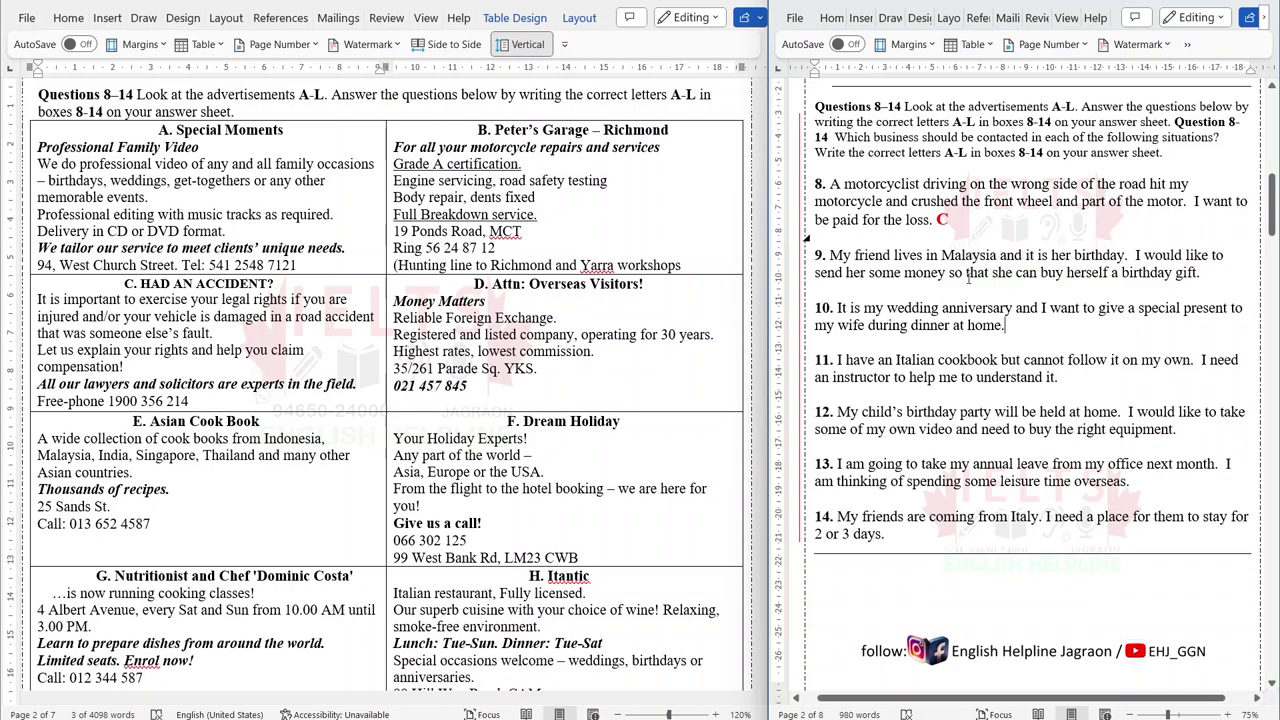
left_click_drag(946, 273, 815, 276)
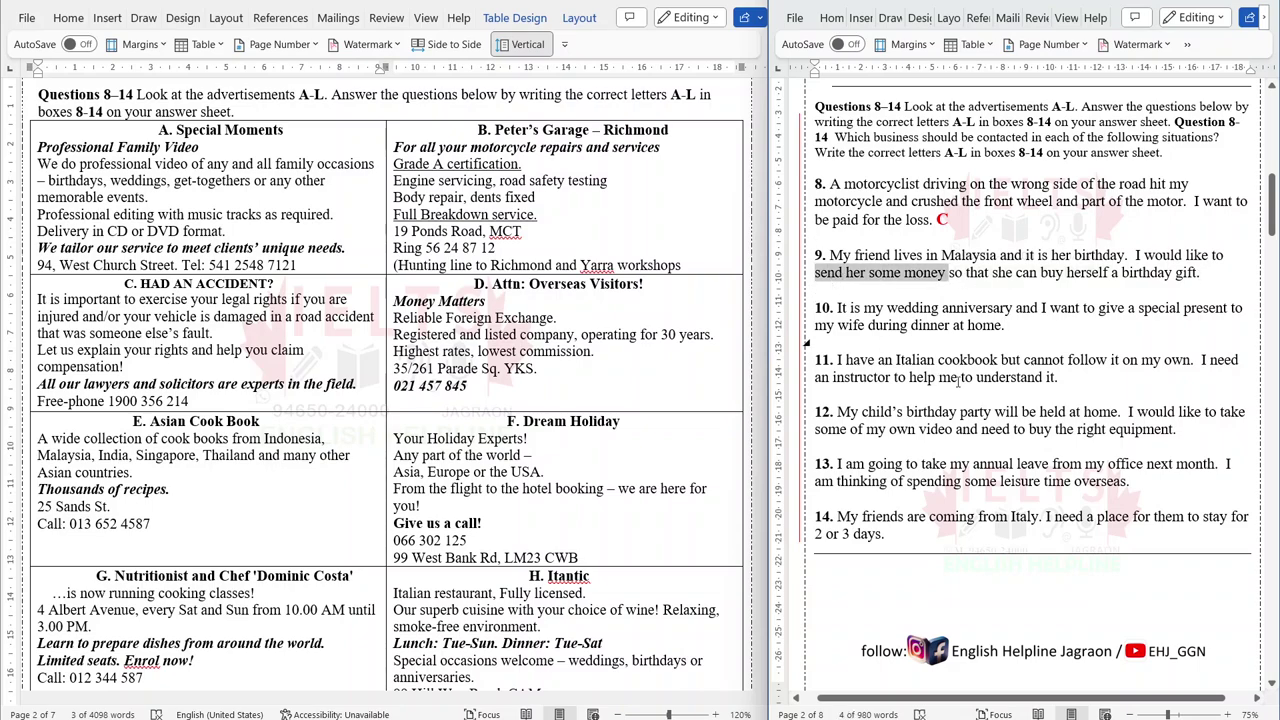
left_click(1226, 276)
type("I")
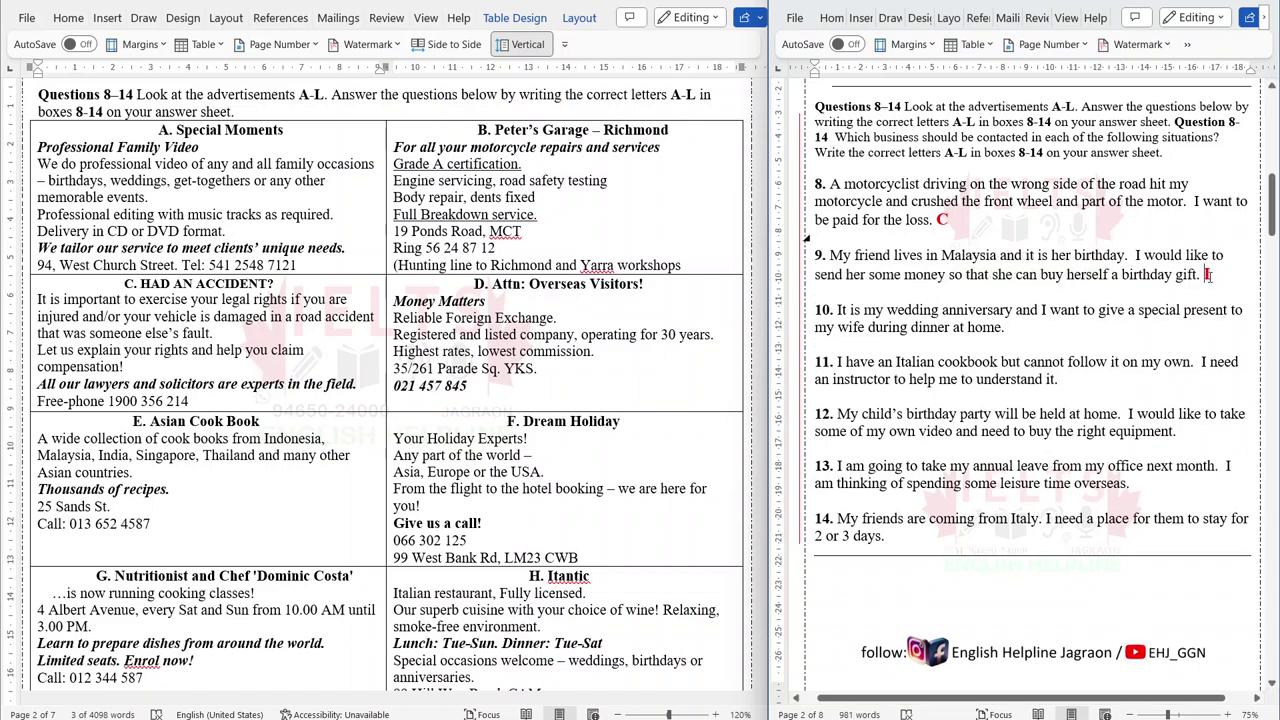
scroll(447, 297, "down", 6)
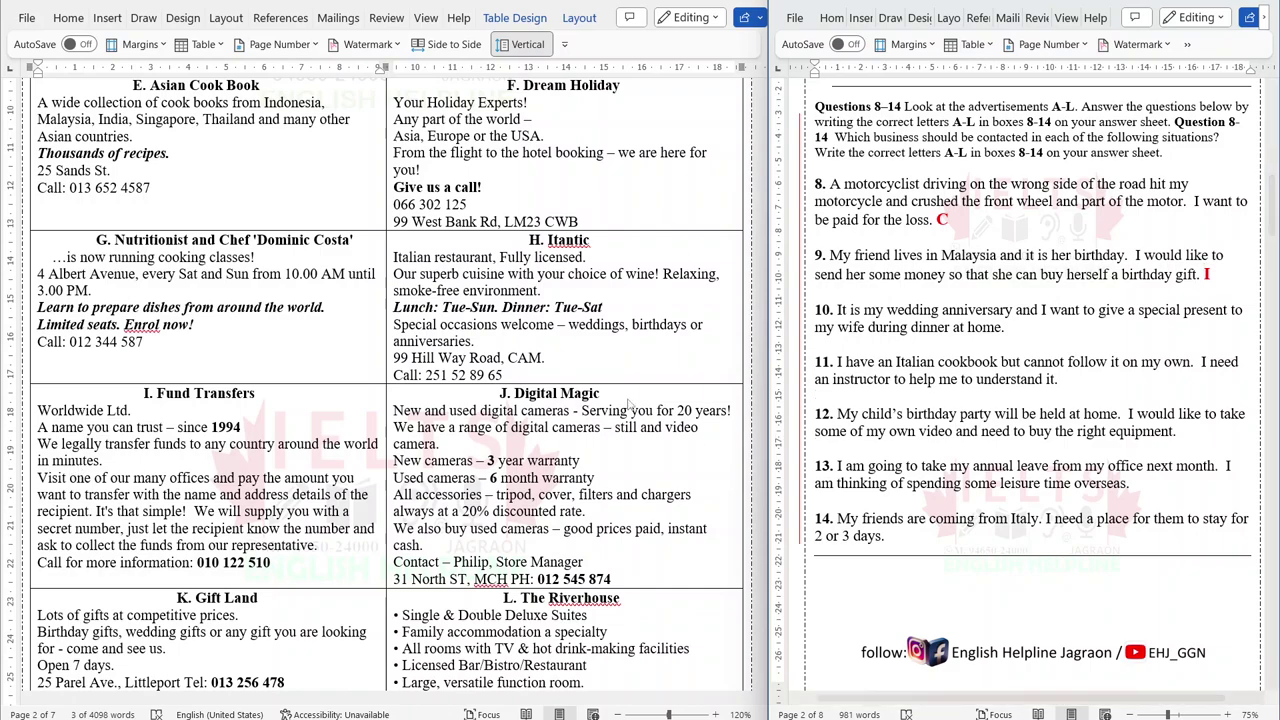
Answer question 10 with red K and question 11 with red G, marking the Gift Land ad text
scroll(630, 403, "up", 4)
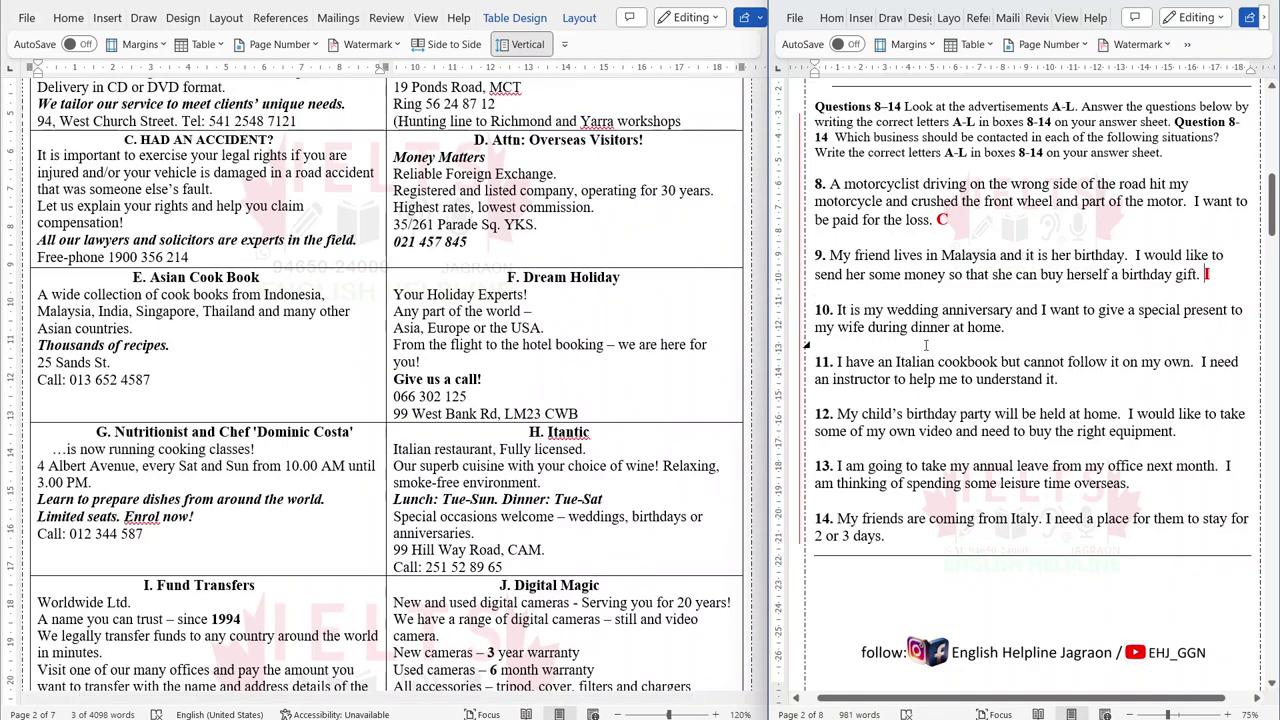
left_click(1016, 331)
type("K")
scroll(160, 528, "down", 5)
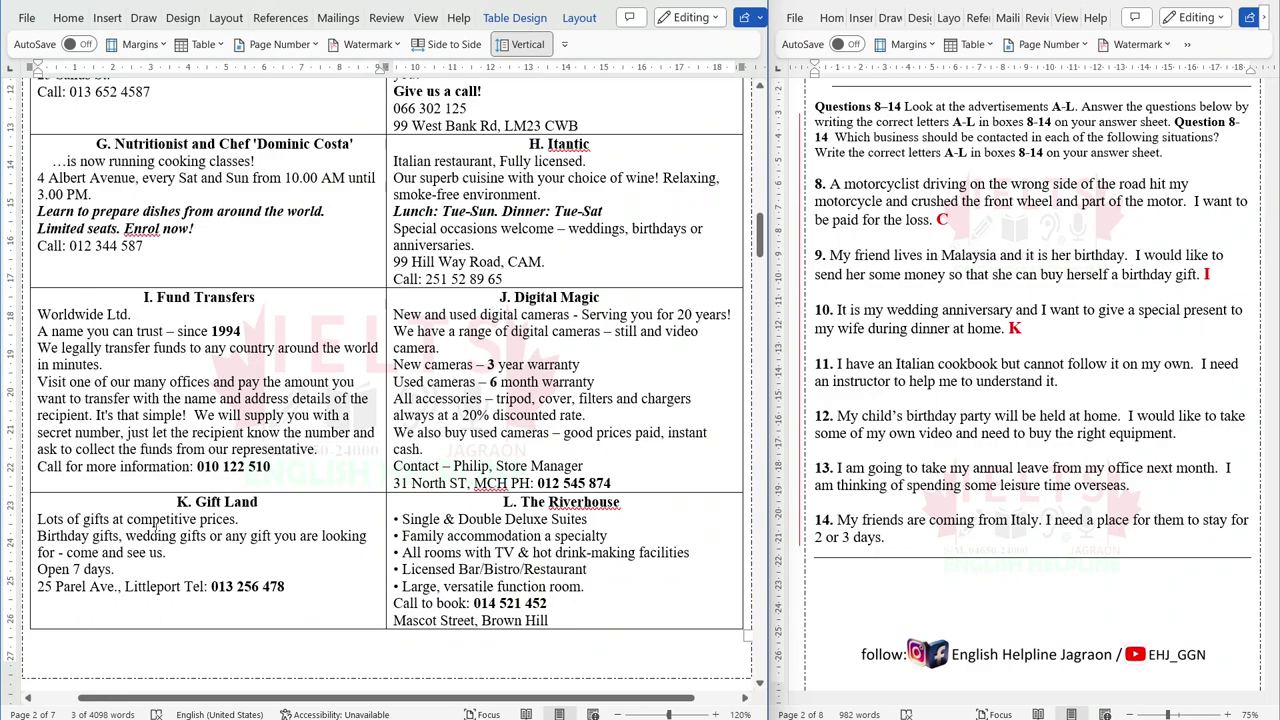
left_click_drag(40, 535, 194, 540)
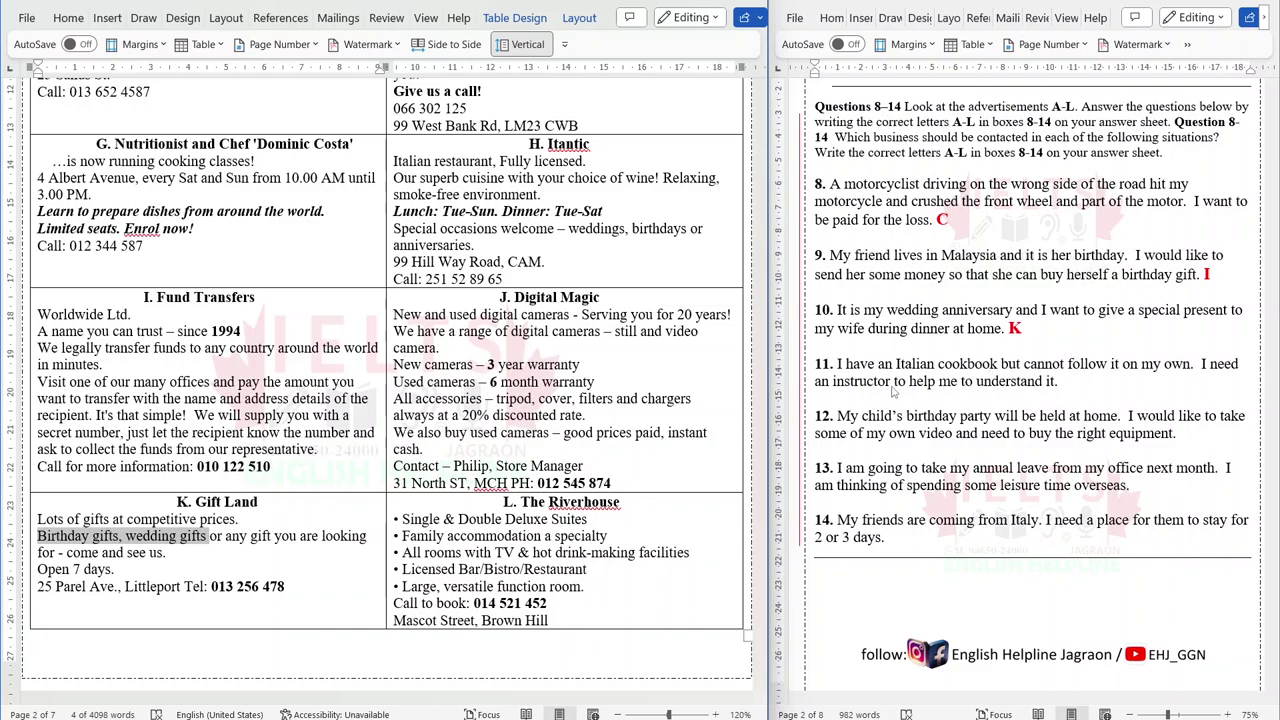
left_click(1062, 382)
type("G")
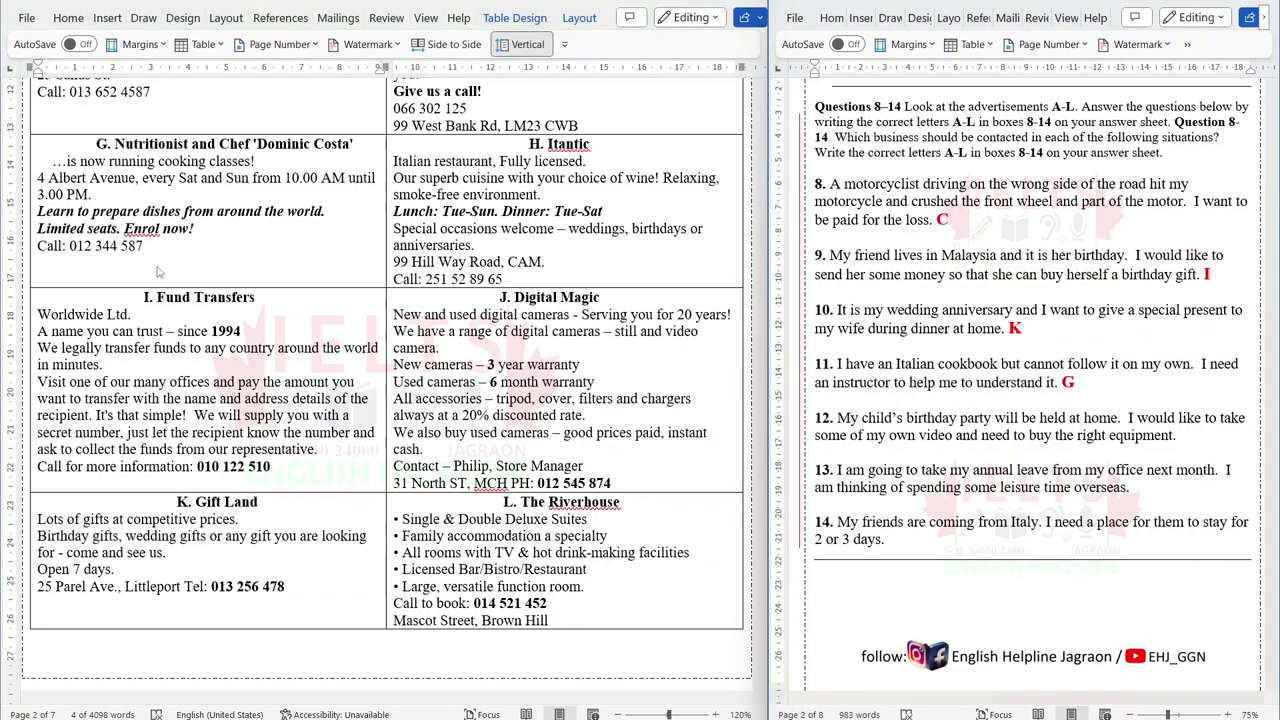
Mark the cooking-classes lines in ad G and answer question 12 with red J
left_click(155, 203)
mouse_move(71, 160)
left_mouse_down()
mouse_move(242, 163)
mouse_move(231, 164)
left_mouse_up()
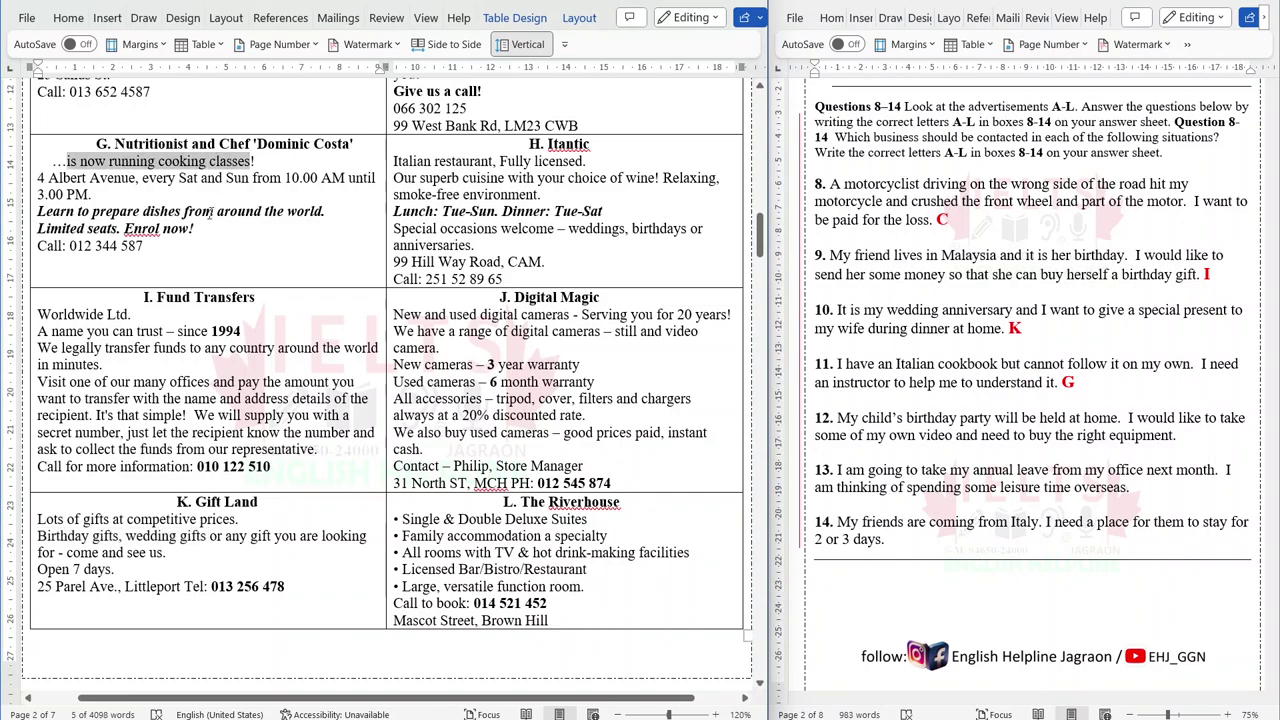
left_click_drag(38, 212, 323, 212)
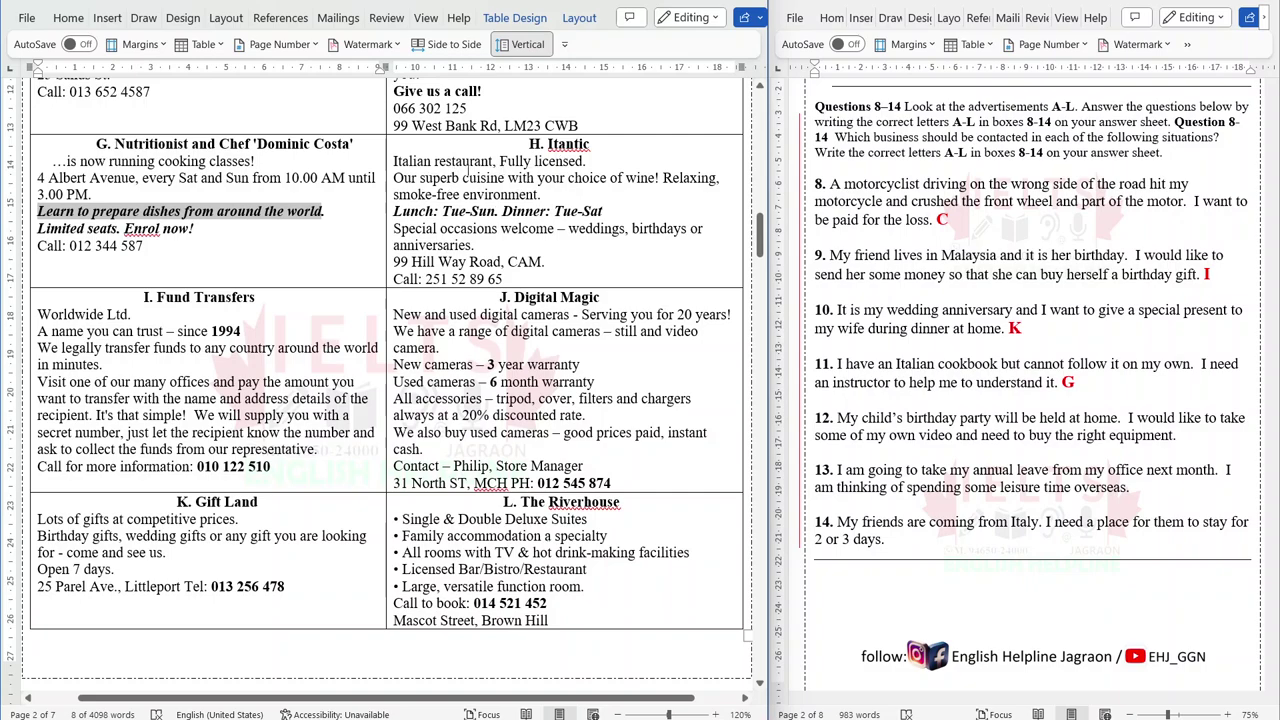
left_click(1034, 438)
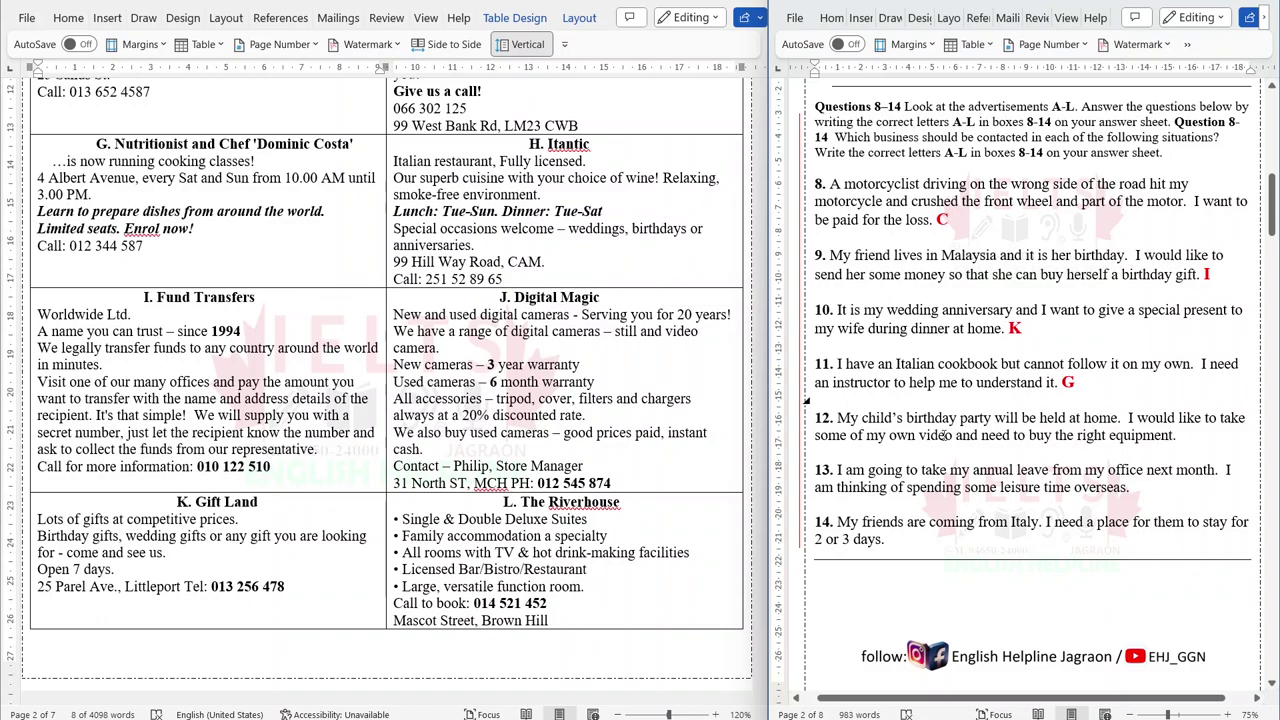
left_click_drag(889, 435, 955, 435)
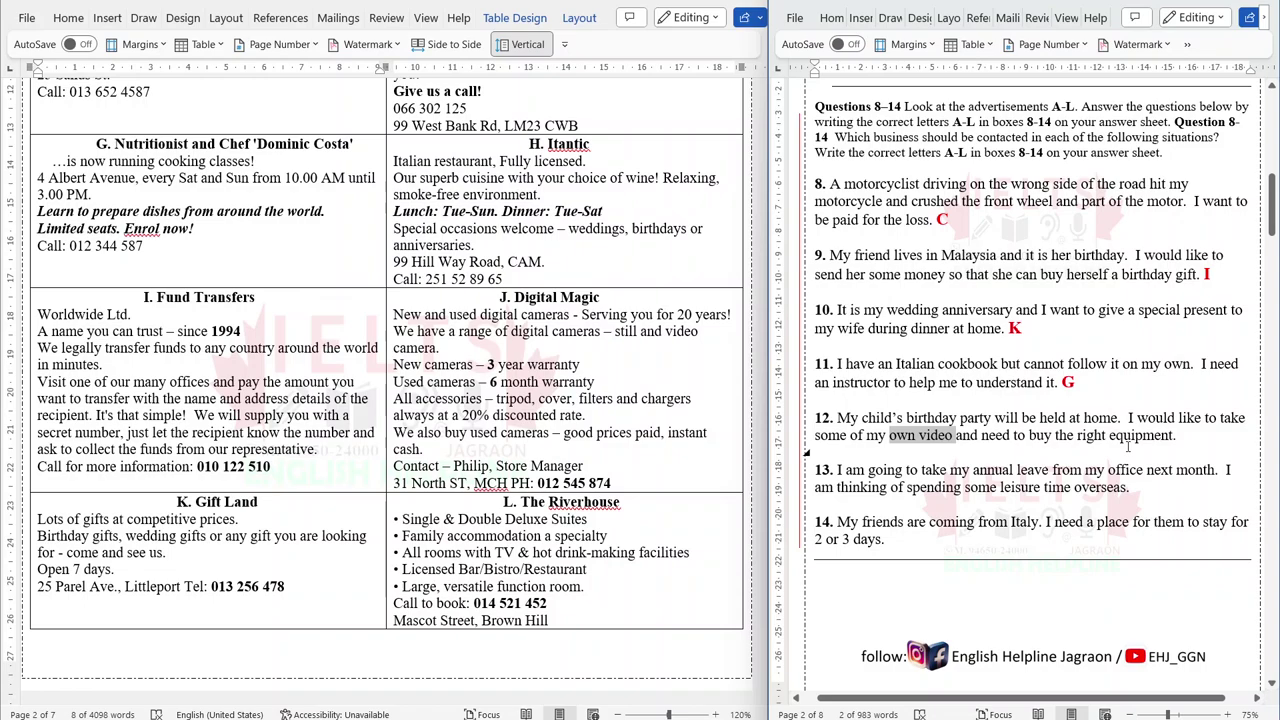
left_click(1177, 436)
type("J")
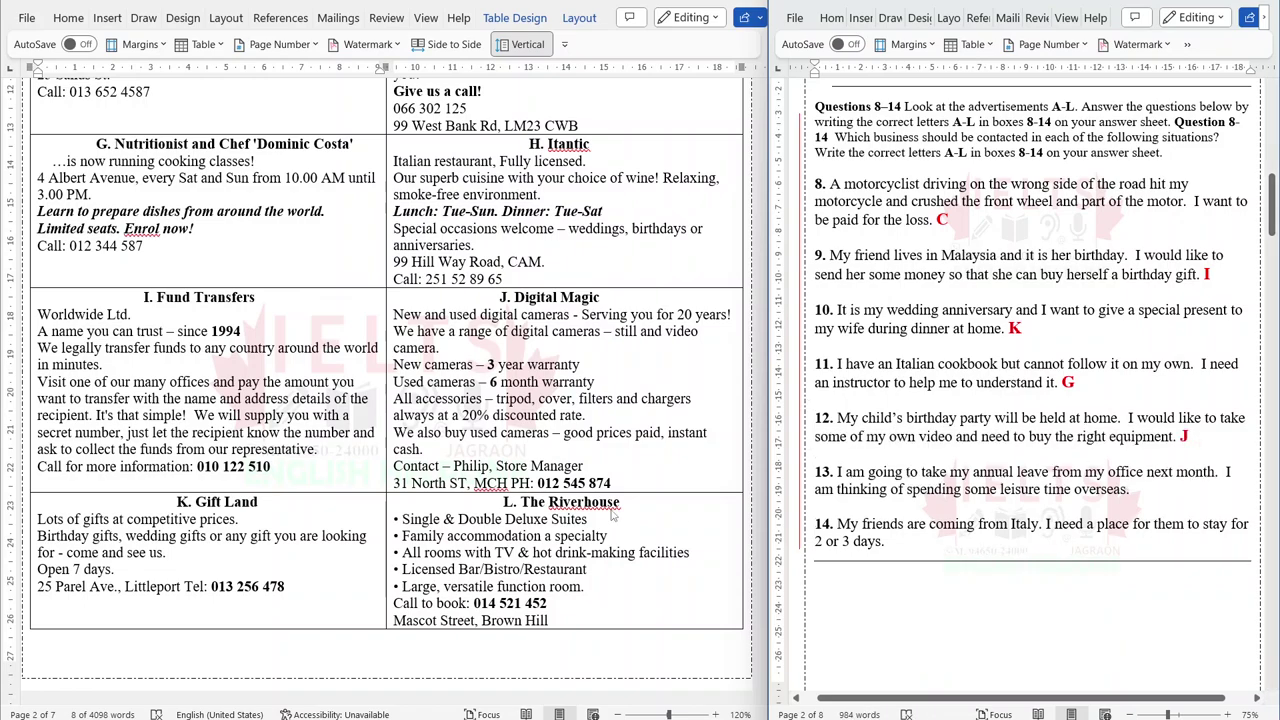
Mark 'New and used digital cameras' in advert J, then answer questions 13 and 14 with F and L
left_click(481, 362)
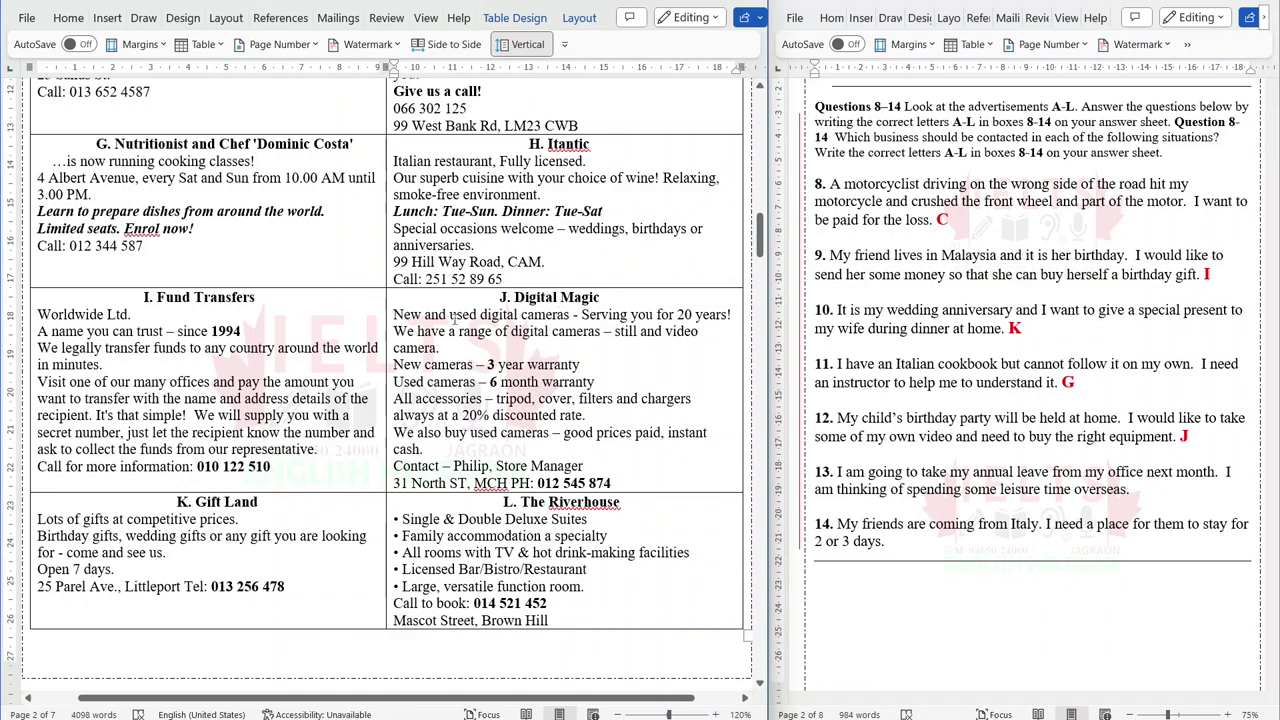
left_click_drag(394, 314, 574, 316)
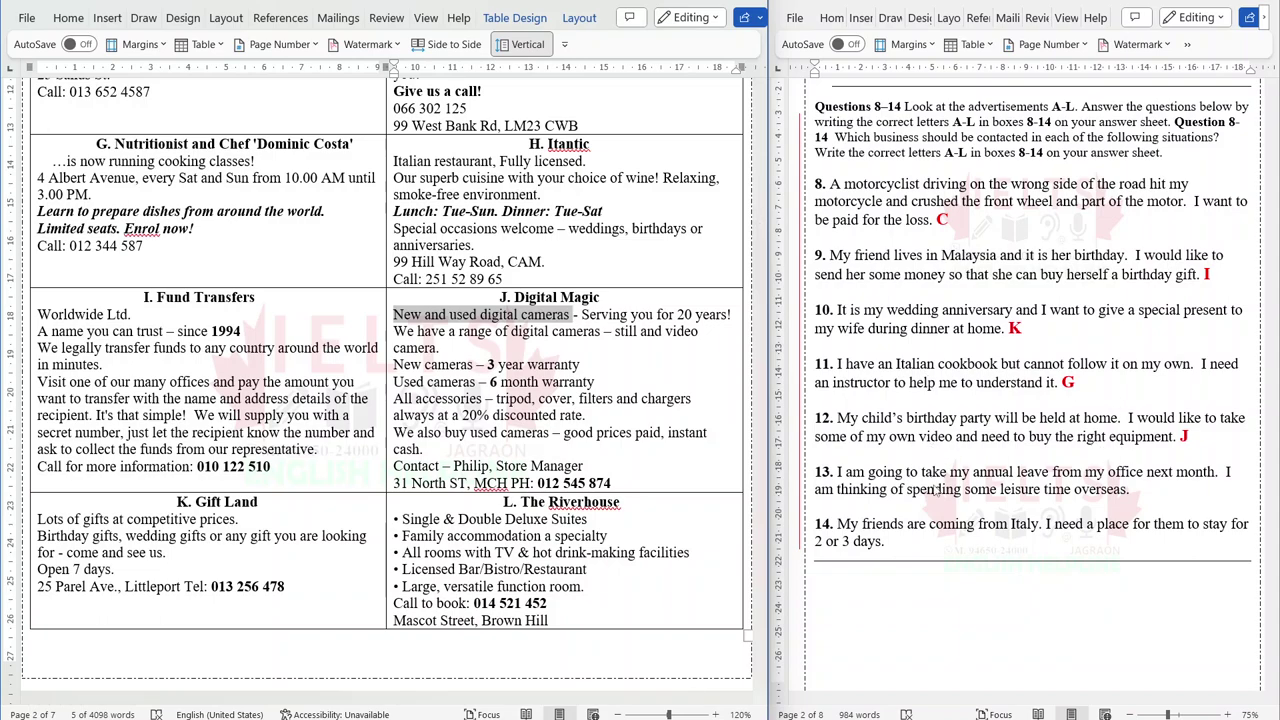
left_click(928, 487)
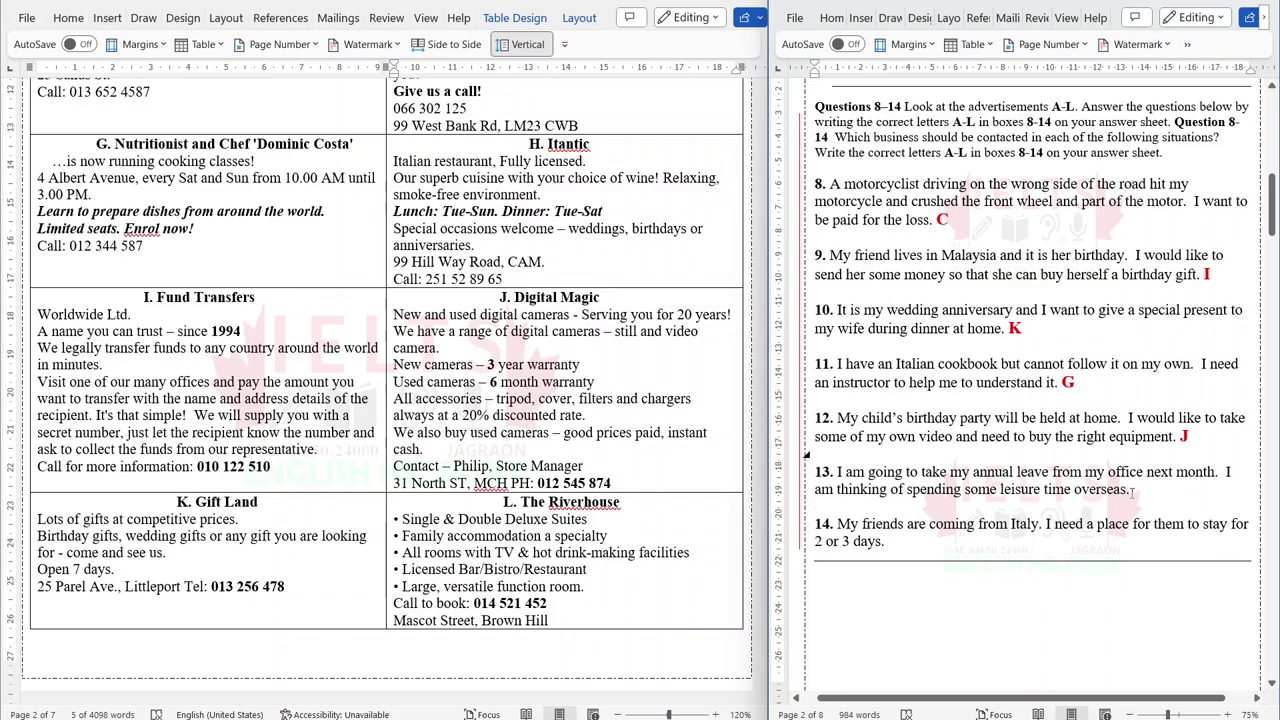
scroll(557, 225, "up", 3)
type("F")
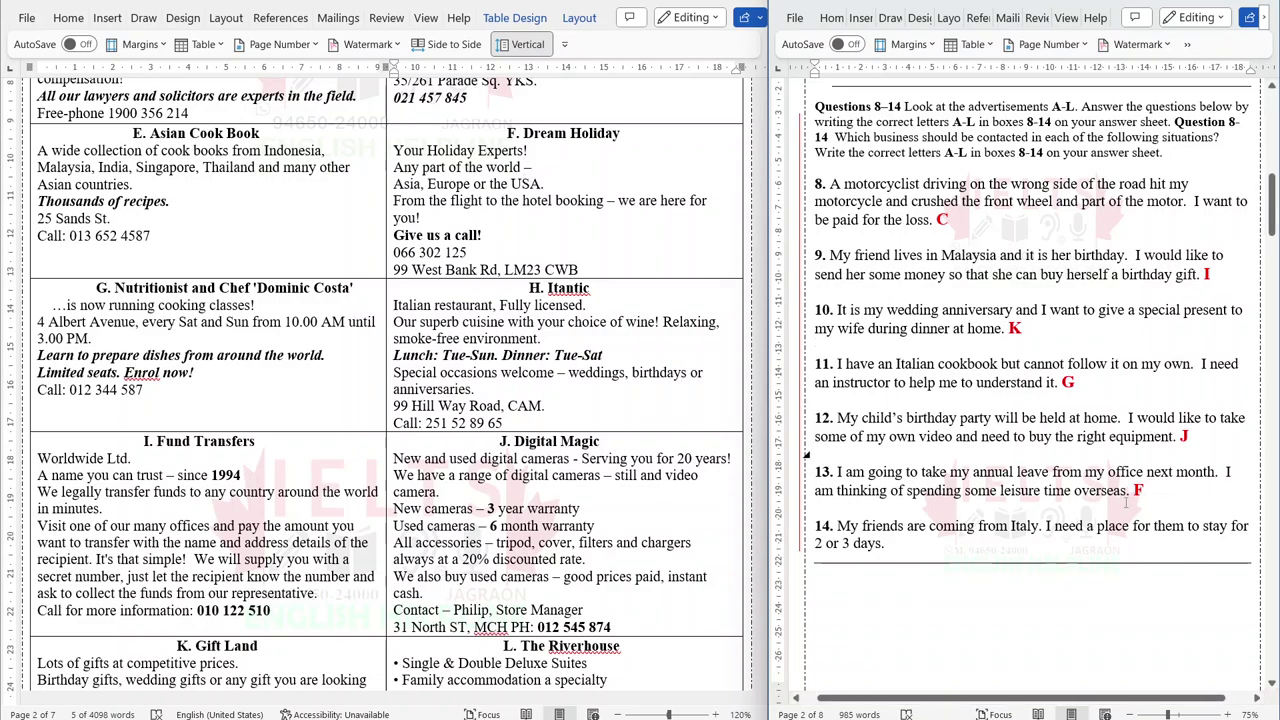
left_click(940, 548)
type("L")
scroll(537, 512, "down", 3)
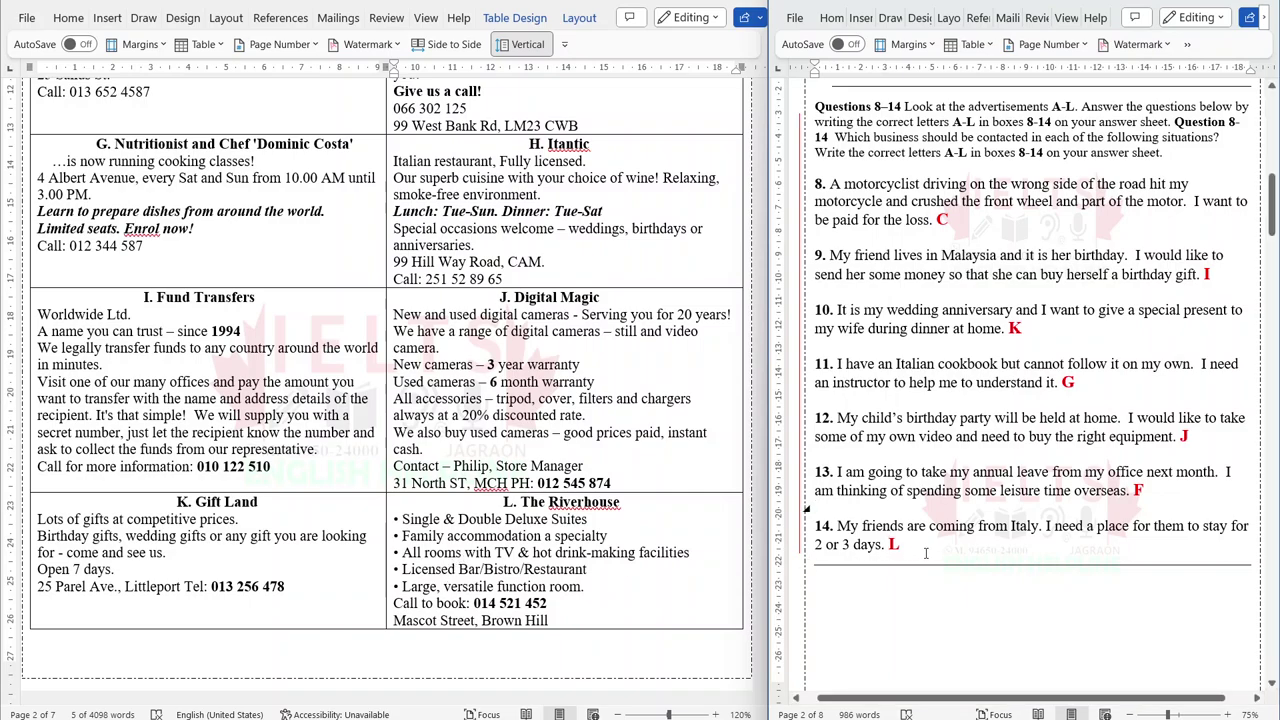
Answer question 15 with red C and question 16 with red E, marking Judith Clemons's accommodation sentences
scroll(925, 553, "up", 1)
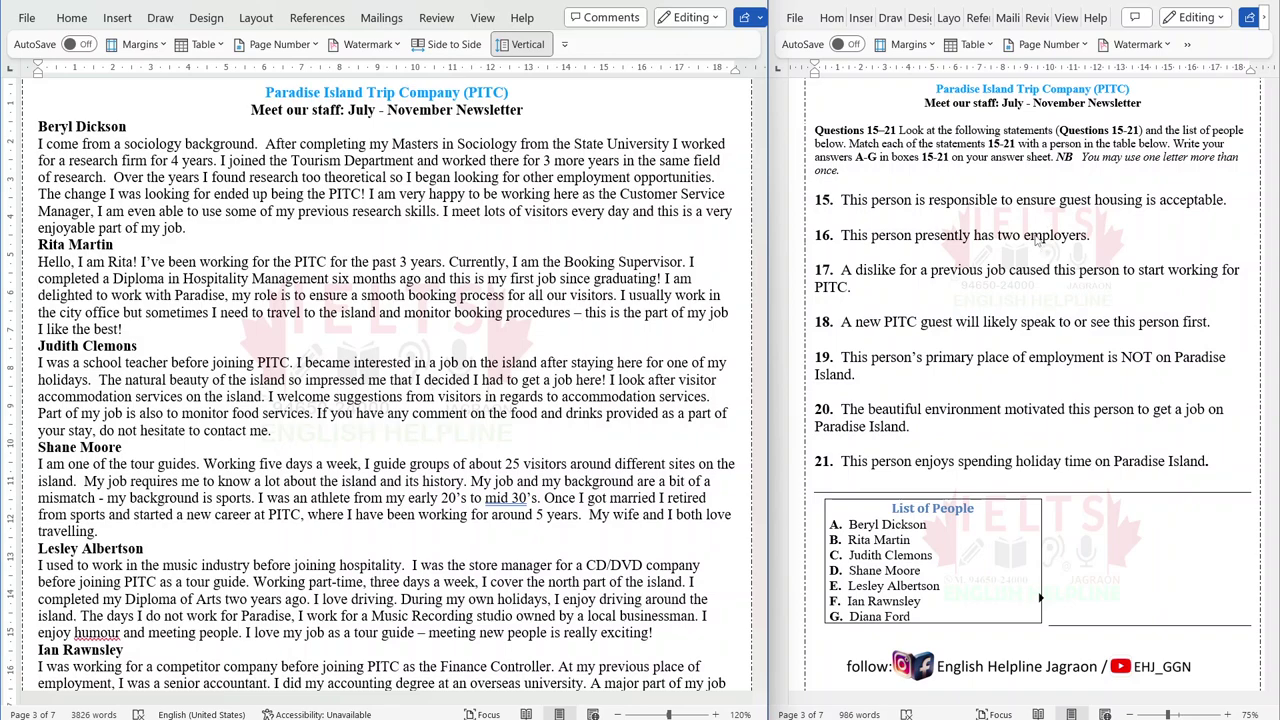
left_click(1153, 237)
type("C")
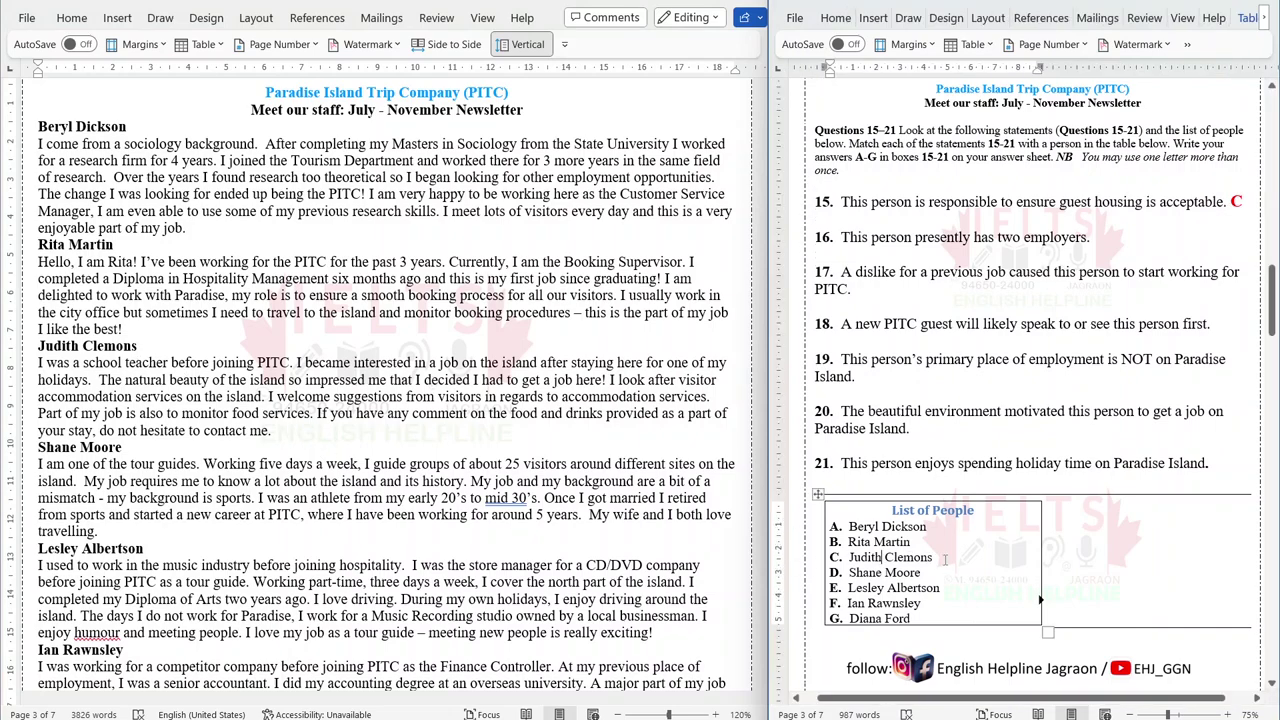
triple_click(906, 558)
left_click(227, 396)
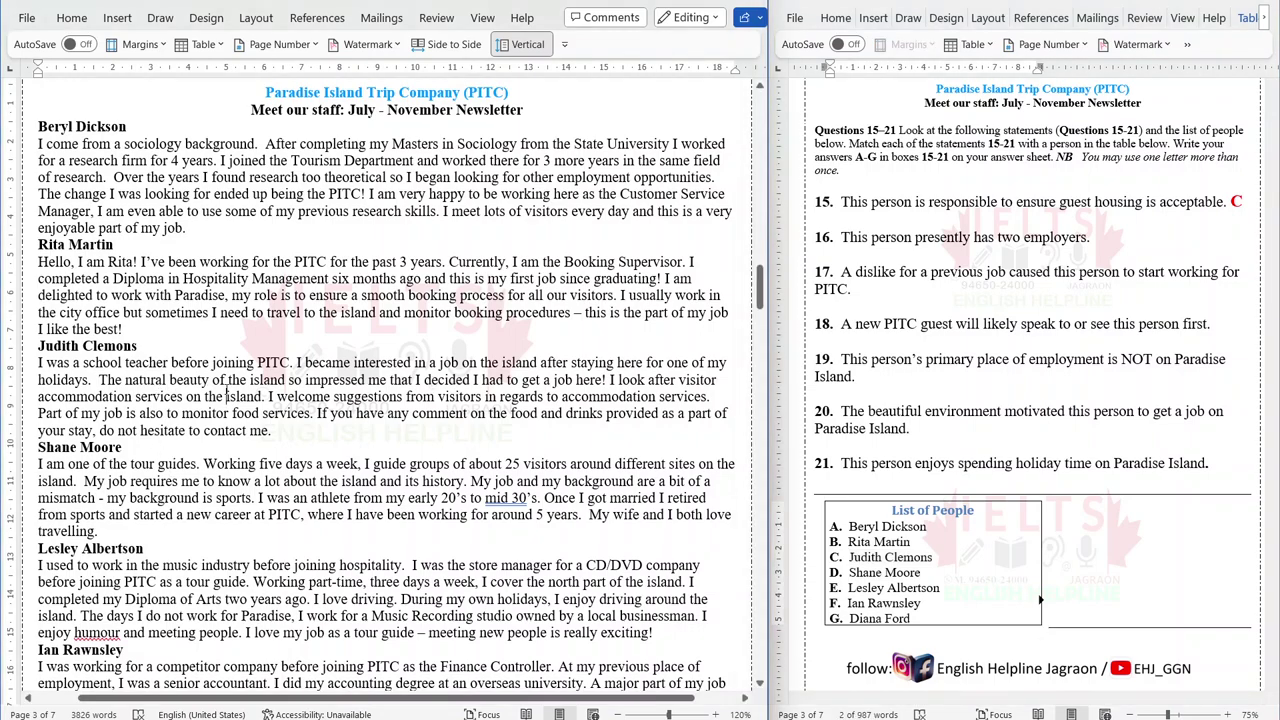
left_click_drag(104, 379, 170, 380)
left_click(434, 396)
mouse_move(610, 380)
left_mouse_down()
mouse_move(720, 382)
mouse_move(284, 430)
mouse_move(146, 396)
mouse_move(713, 397)
left_mouse_up()
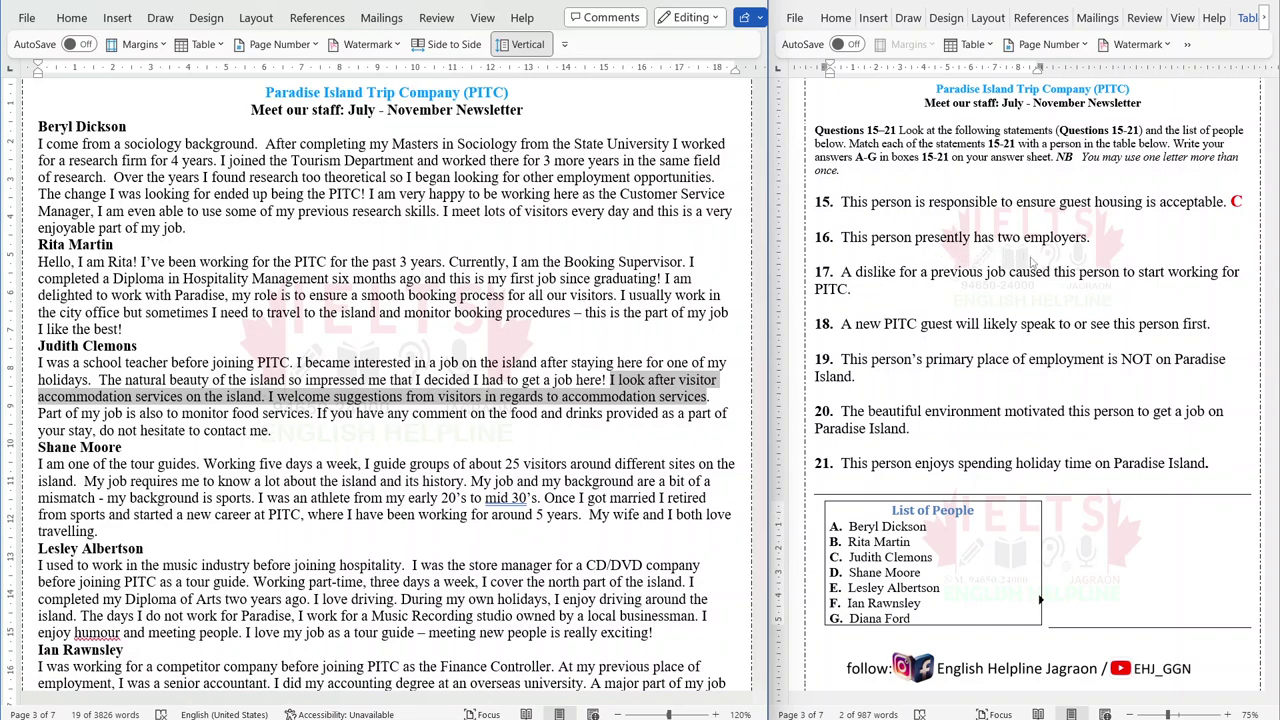
left_click(1101, 252)
type("E")
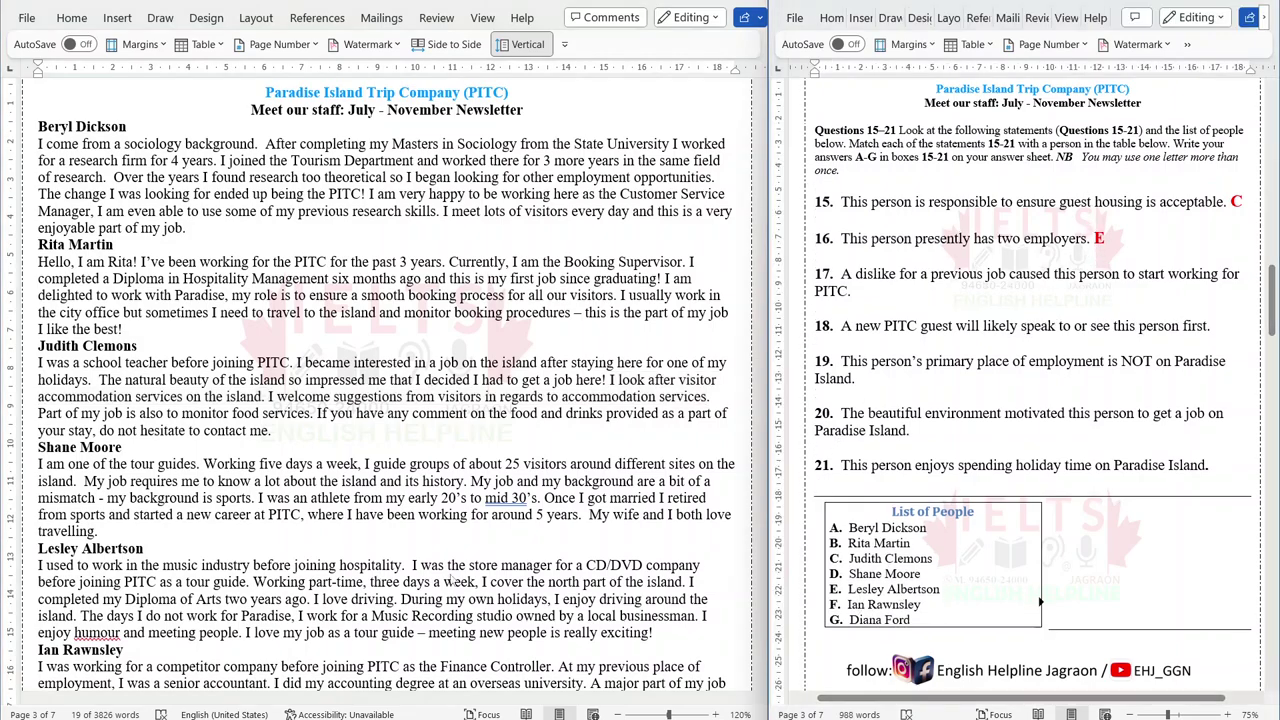
Mark the driving and first-point-of-contact sentences, entering red A and G for questions 17 and 18
left_click(166, 568)
left_click(227, 598)
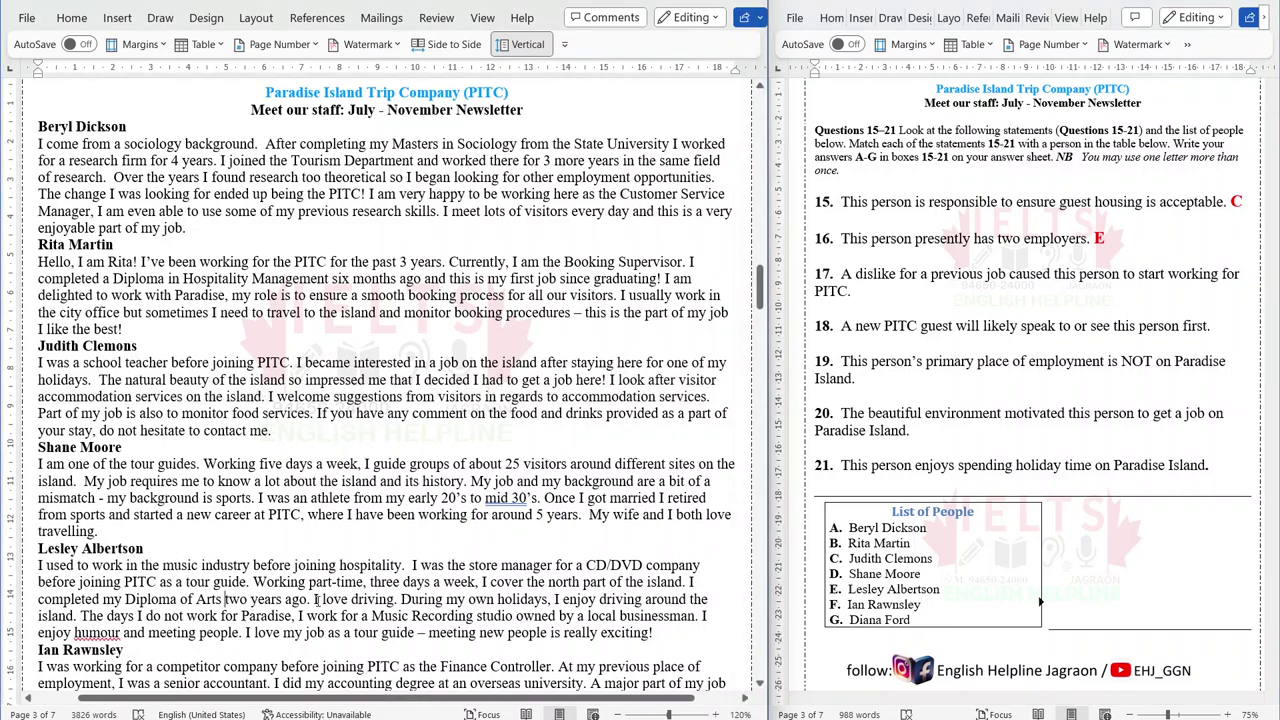
mouse_move(315, 600)
left_mouse_down()
mouse_move(690, 600)
mouse_move(105, 616)
mouse_move(514, 618)
left_mouse_up()
type("A")
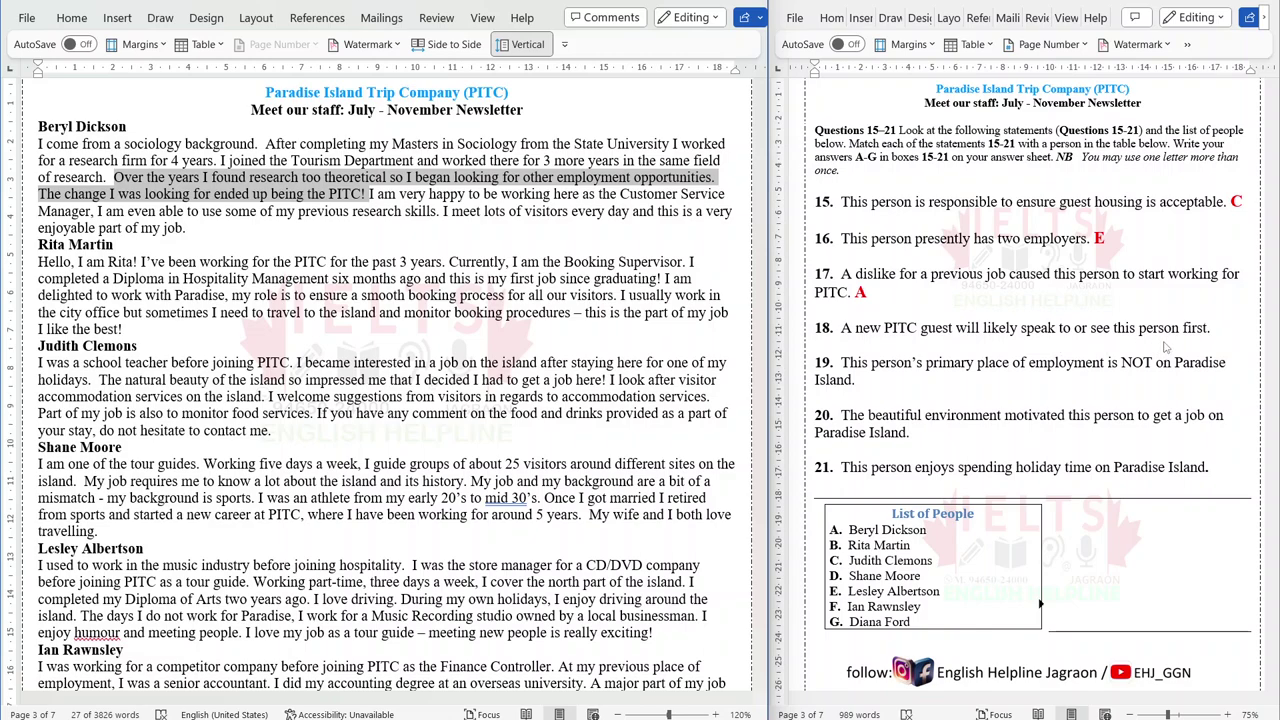
type("G")
scroll(206, 543, "down", 3)
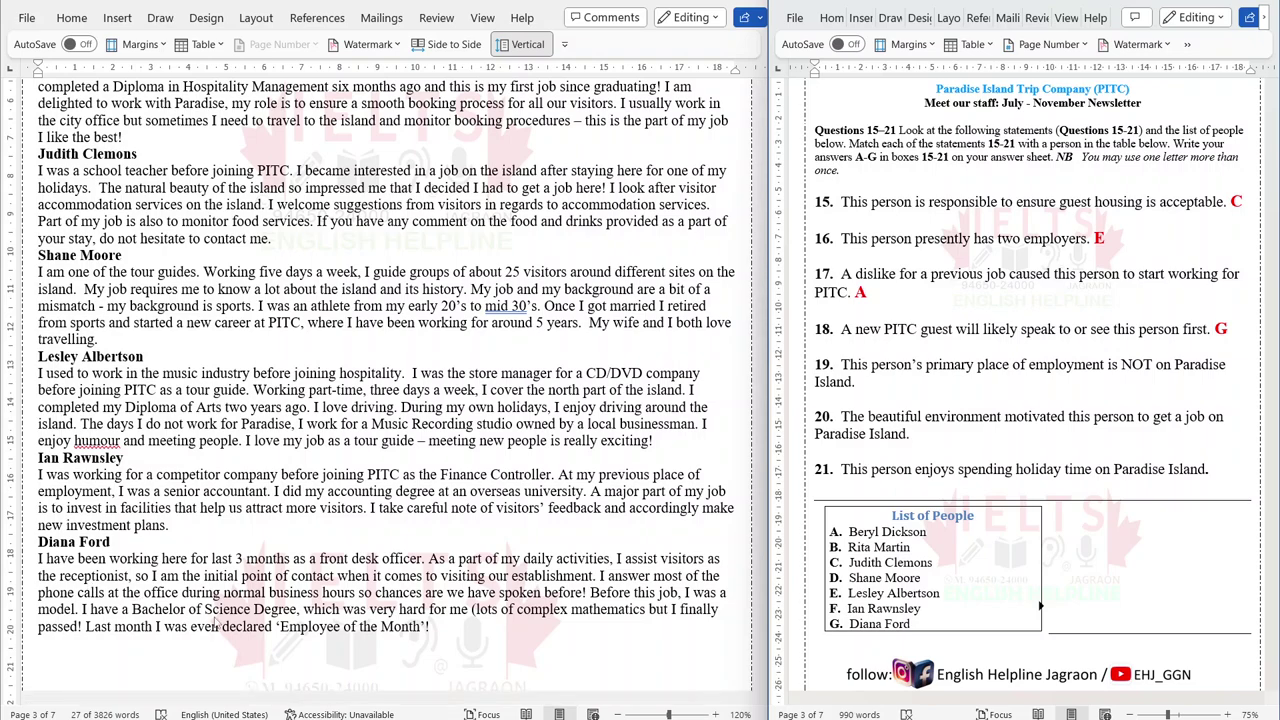
left_click_drag(429, 559, 592, 576)
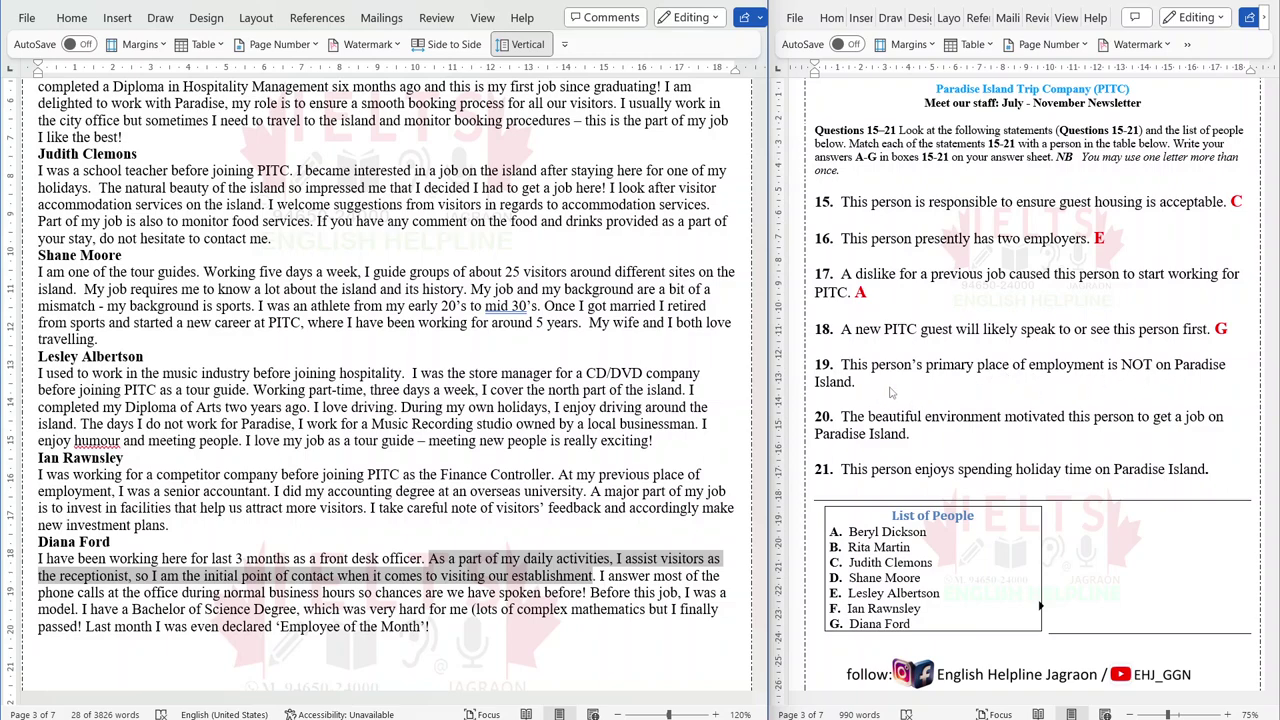
Enter red B for question 19 and red C for question 20
type("B")
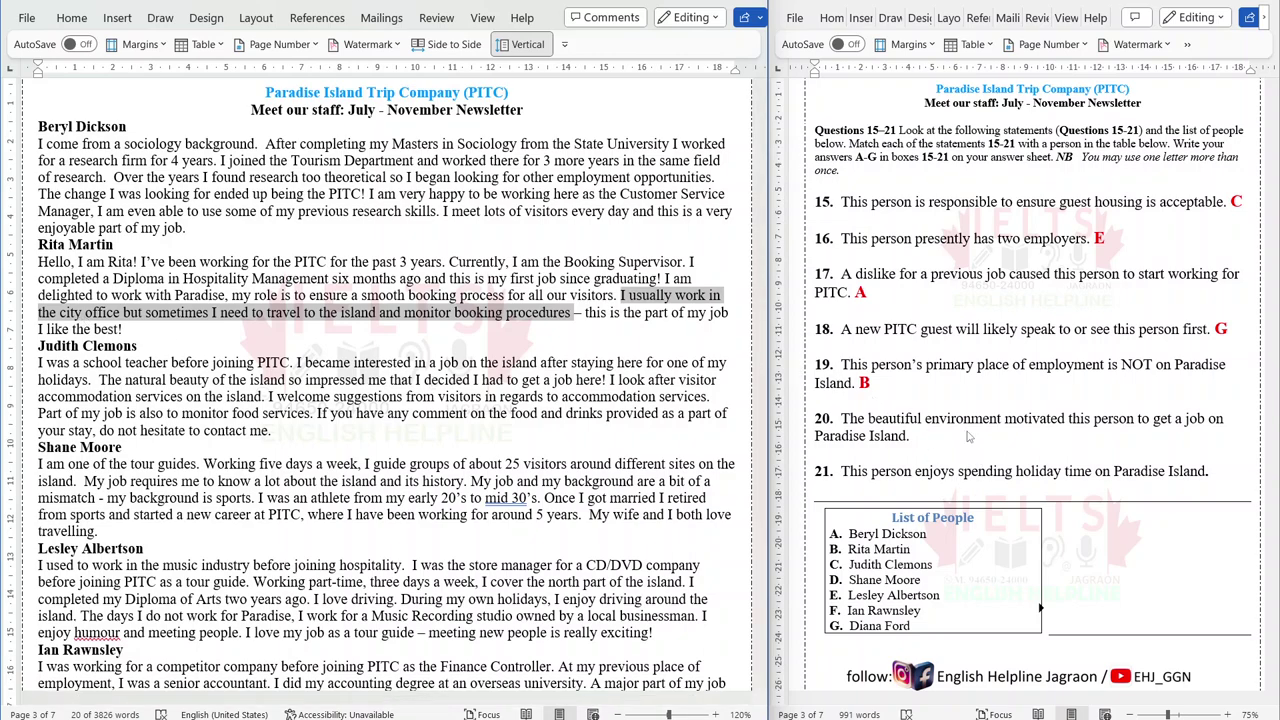
left_click(613, 413)
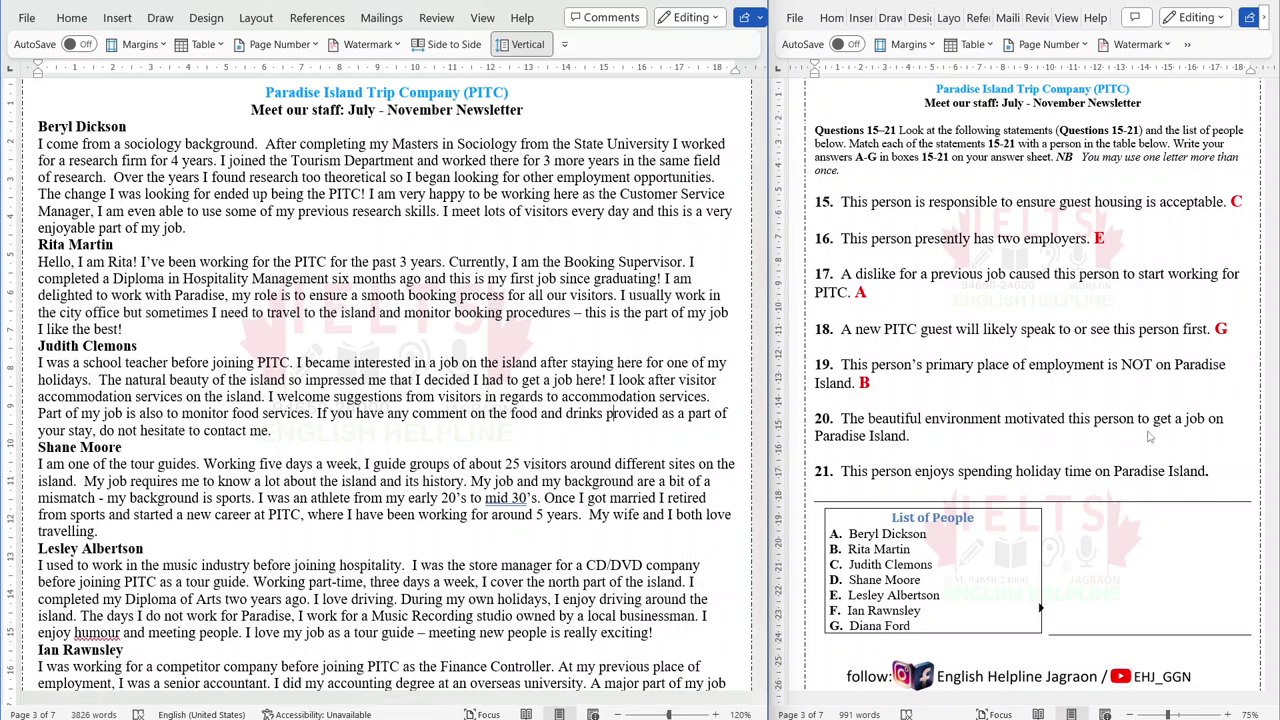
left_click(922, 450)
type("C")
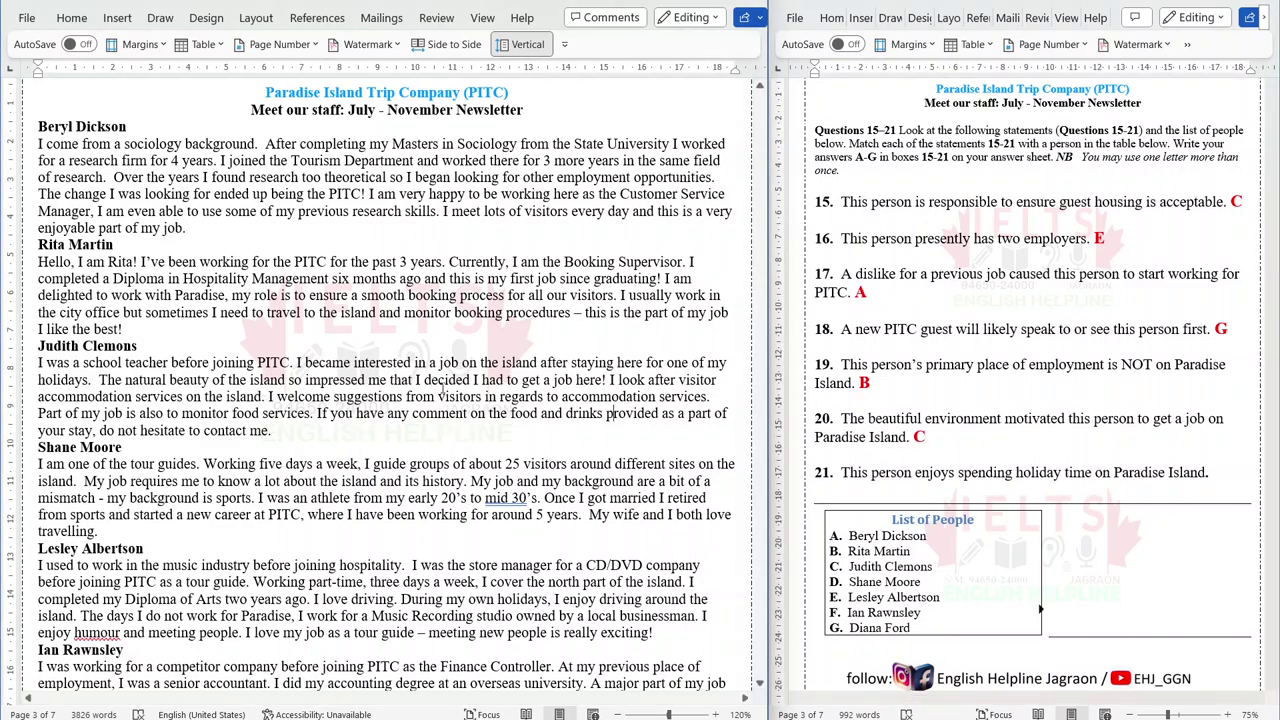
Mark 'The natural beauty… a job here' sentence and answer question 21 with red E
left_click_drag(99, 381, 230, 381)
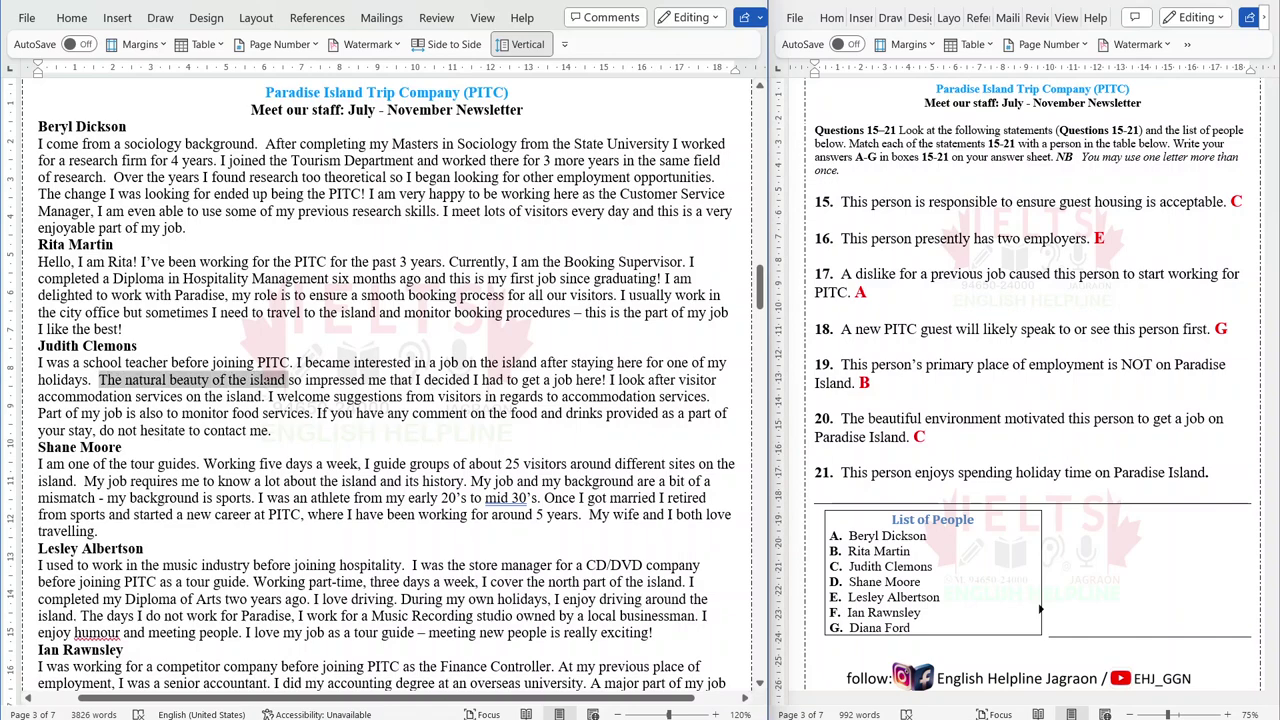
key("ctrl+shift+Right")
key("ctrl+shift+Right")
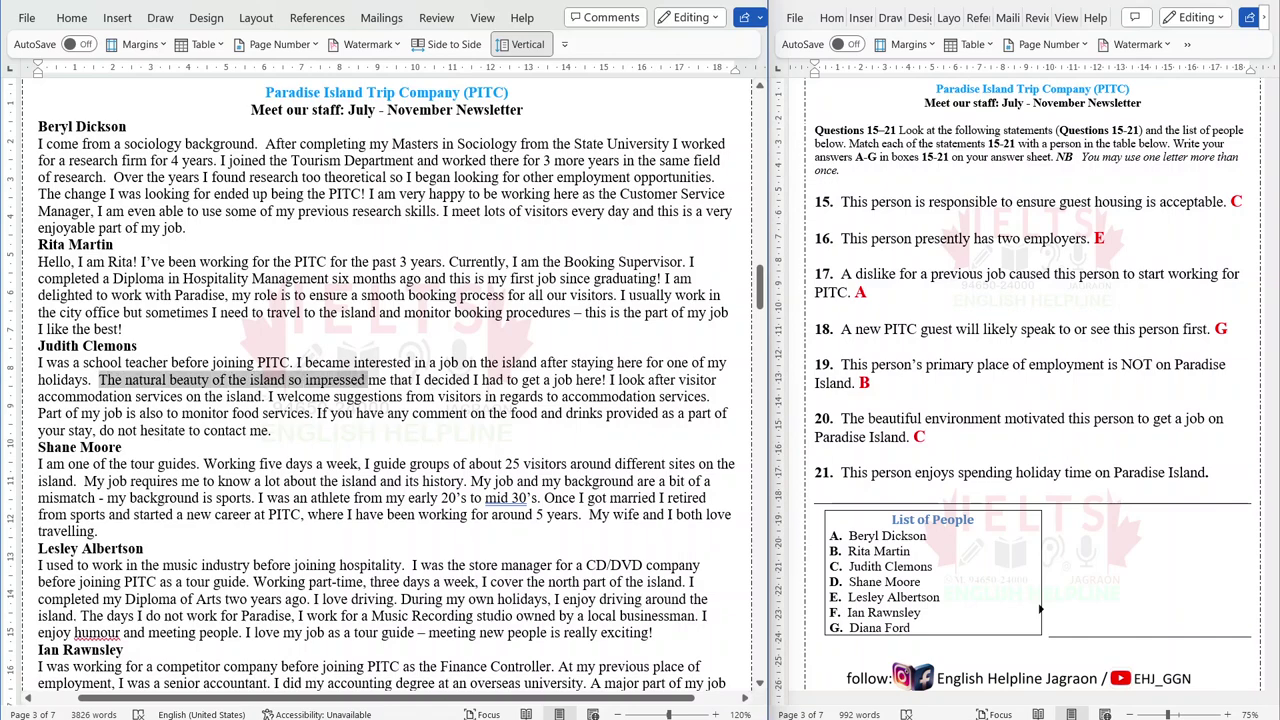
key("ctrl+shift+Right")
key("ctrl+shift+Right")
key("ctrl+shift+Right")
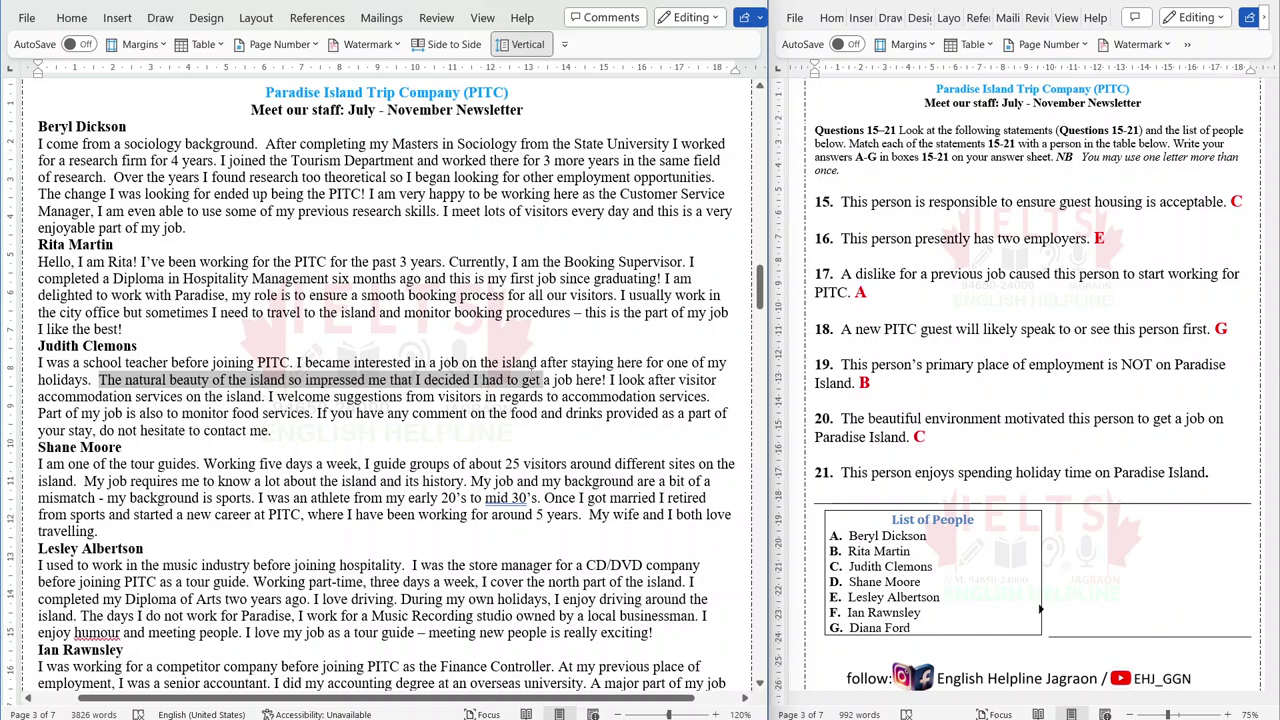
key("ctrl+shift+Right")
key("ctrl+shift+Right")
key("ctrl+shift+Right")
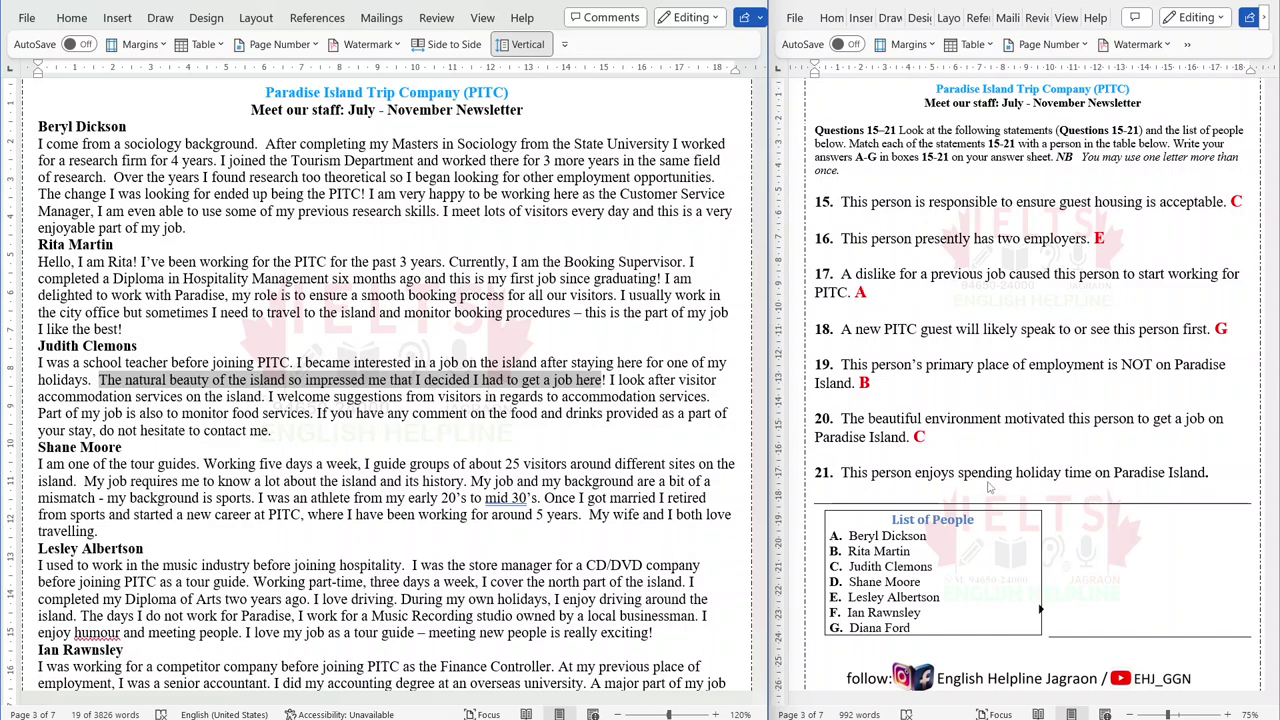
left_click(1226, 470)
left_click(1215, 470)
type("E")
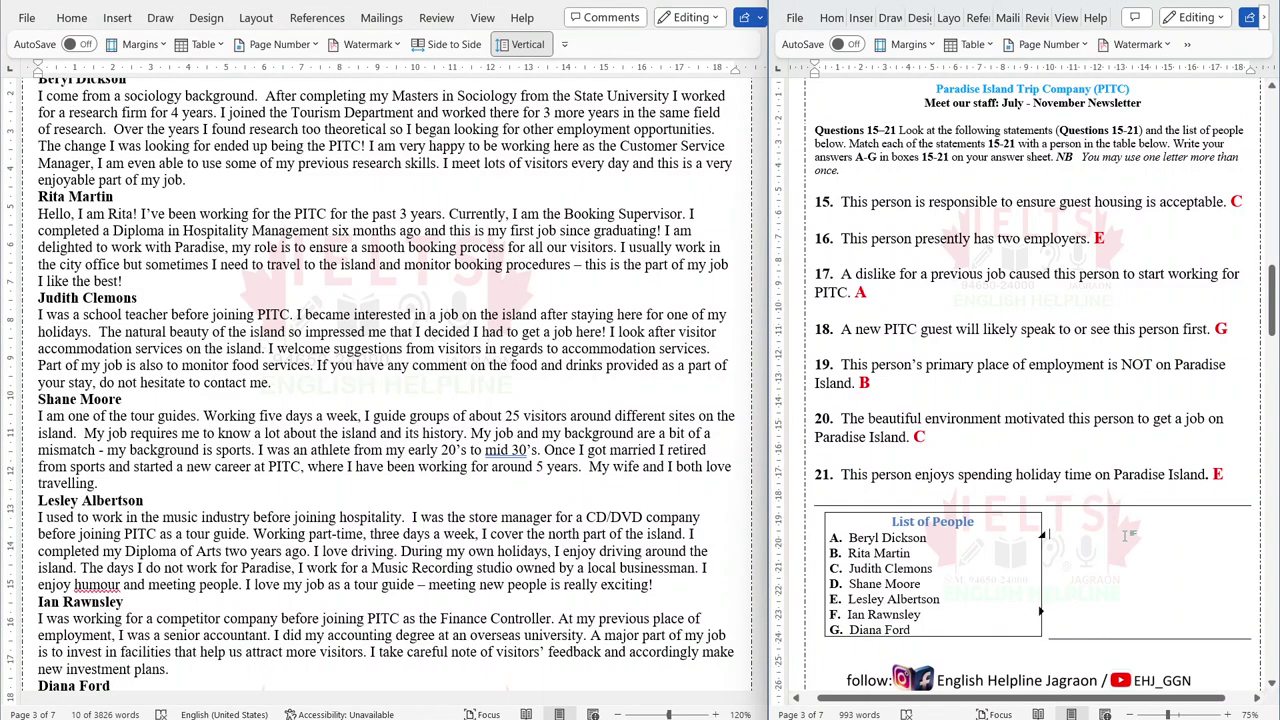
left_click(497, 553, "ctrl")
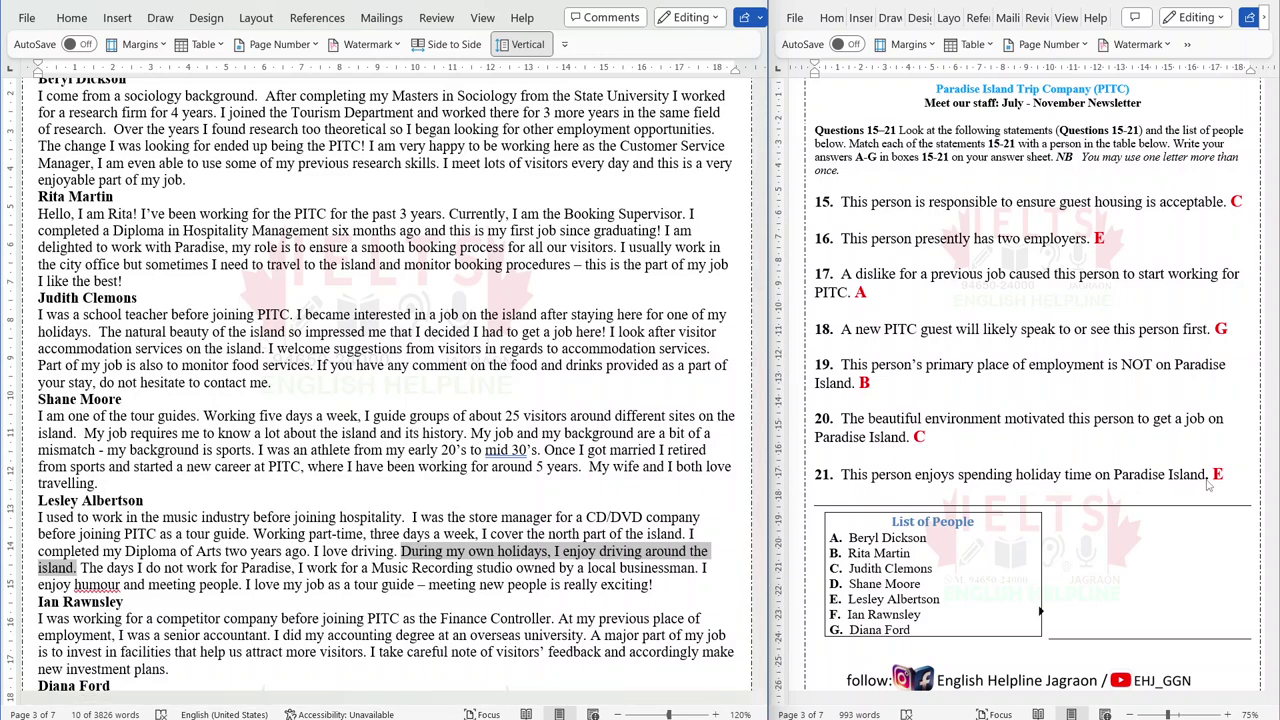
scroll(505, 331, "up", 2)
Mark the batteries-not-installed sentence, then enter TRUE for question 23 and NOT GIVEN for question 24
scroll(505, 331, "up", 1)
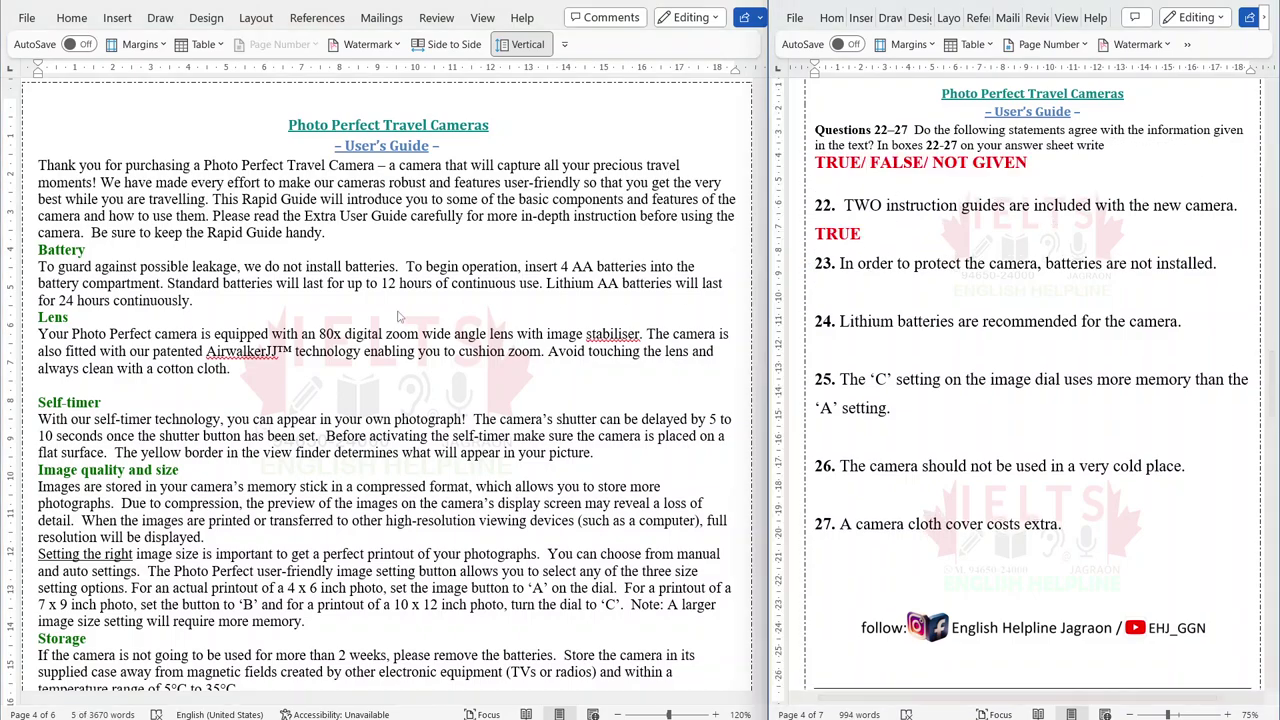
left_click(272, 210)
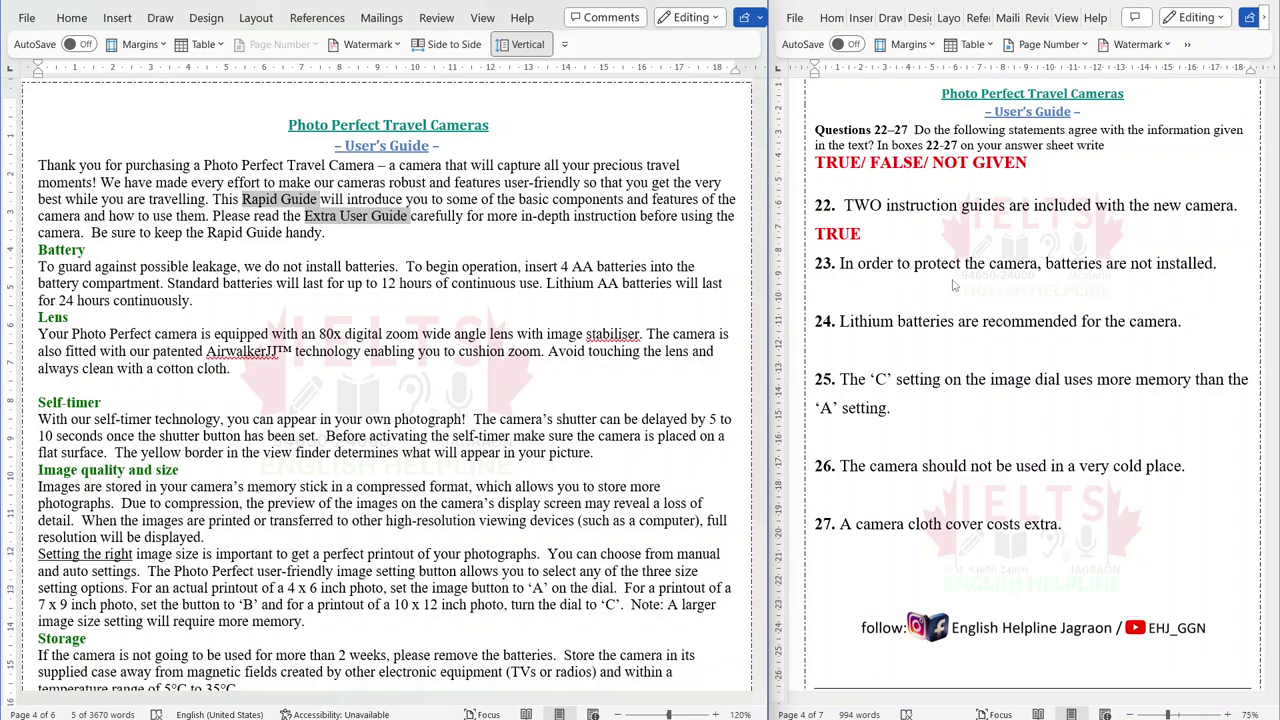
left_click(458, 283)
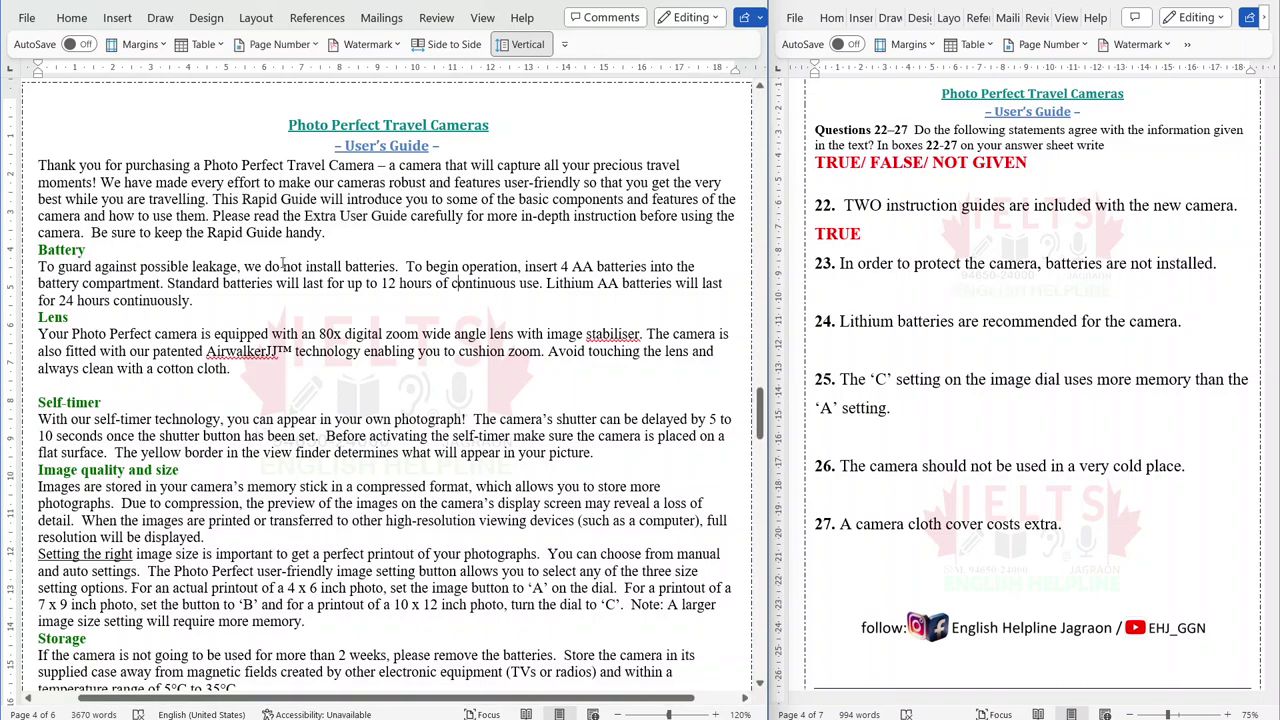
left_click_drag(31, 267, 396, 268)
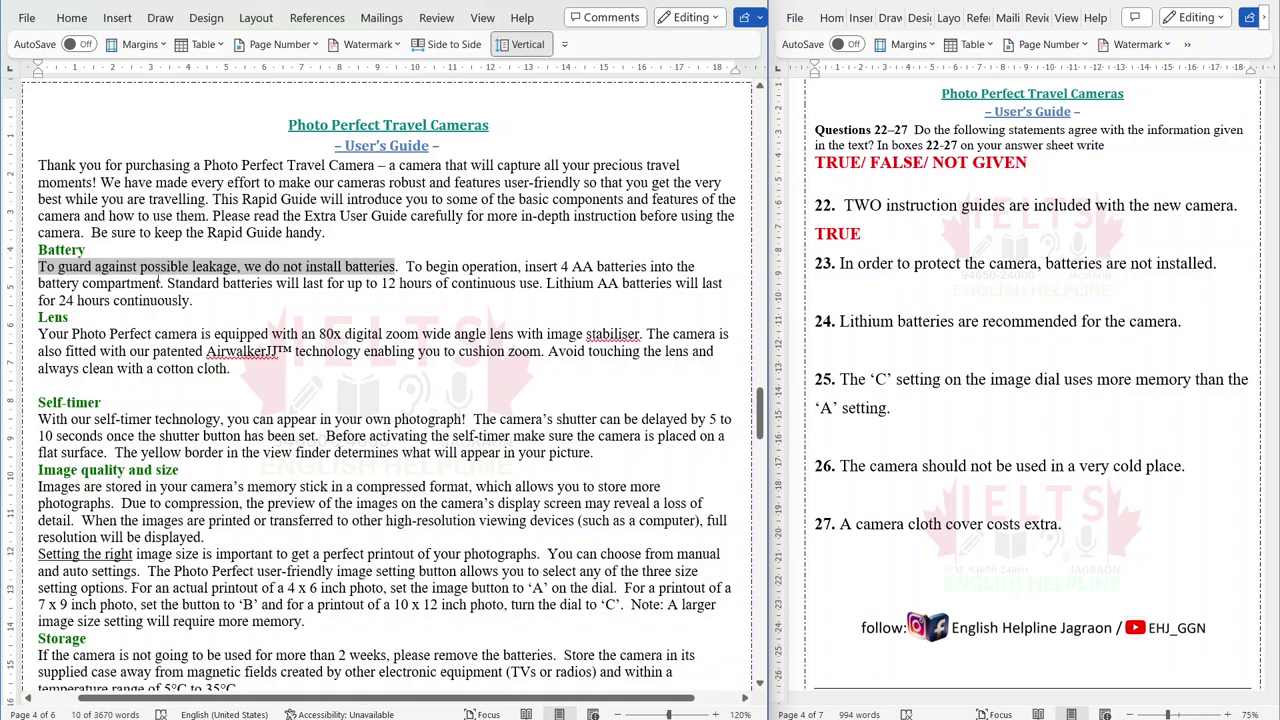
left_click(1000, 288)
type("TRUE")
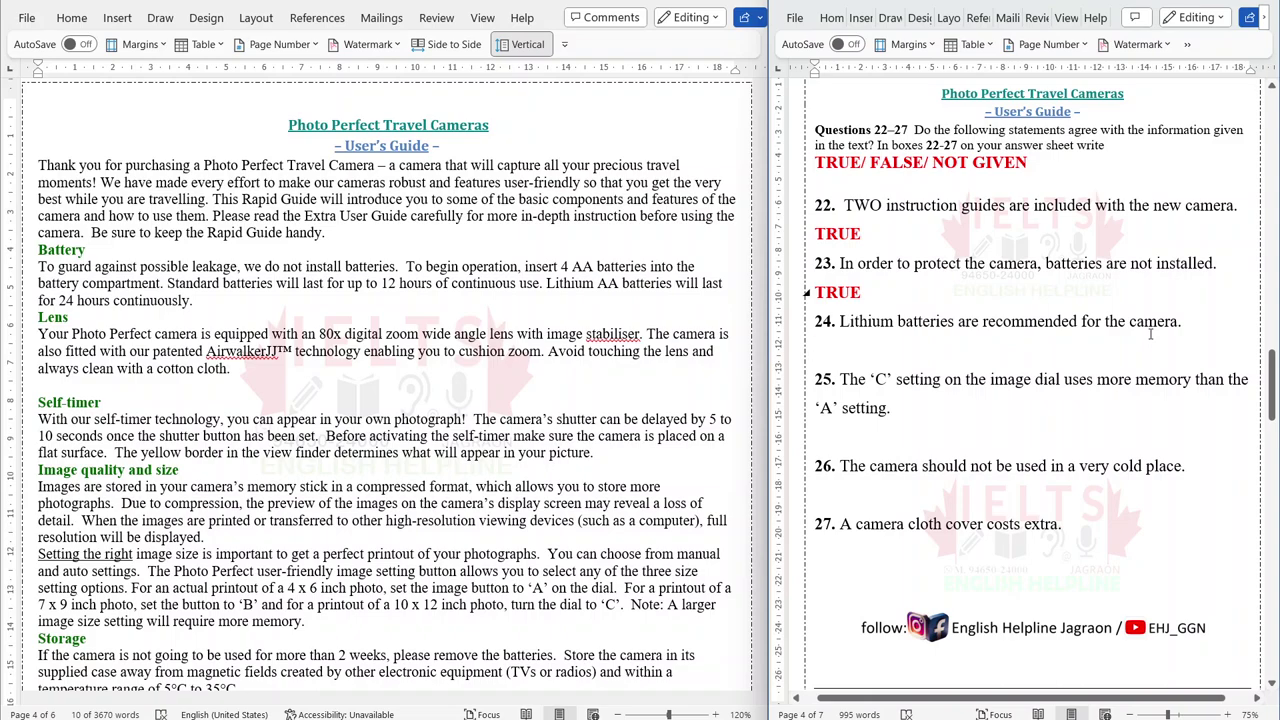
left_click(993, 338)
type("NOT GIVEN")
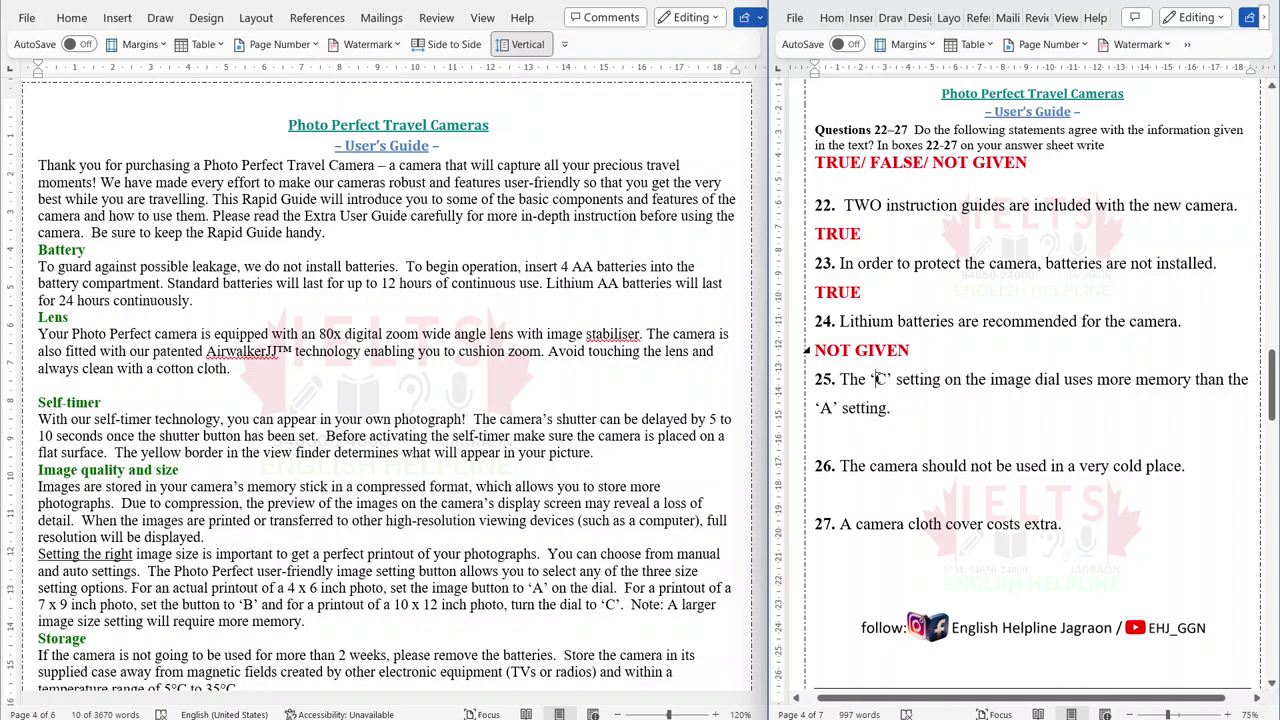
Select letter C in question 25 and the passage paragraph about setting image size
double_click(881, 379)
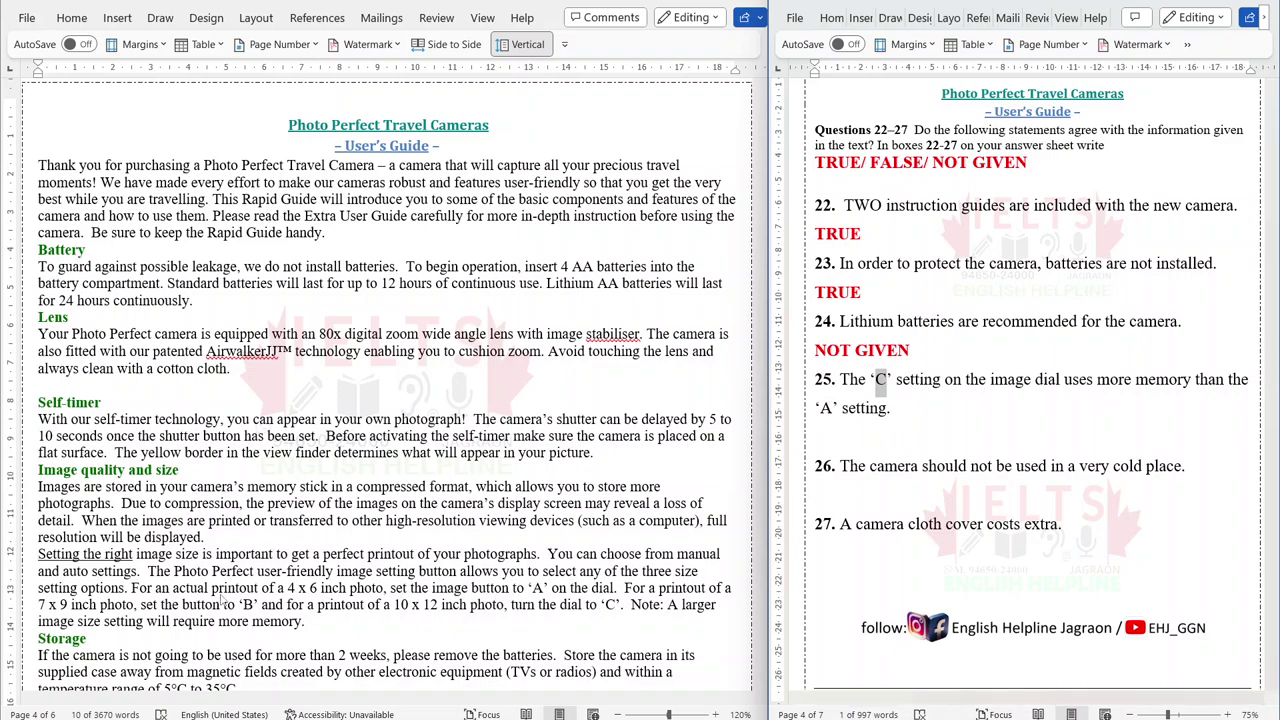
left_click(255, 604)
left_click_drag(328, 631, 38, 553)
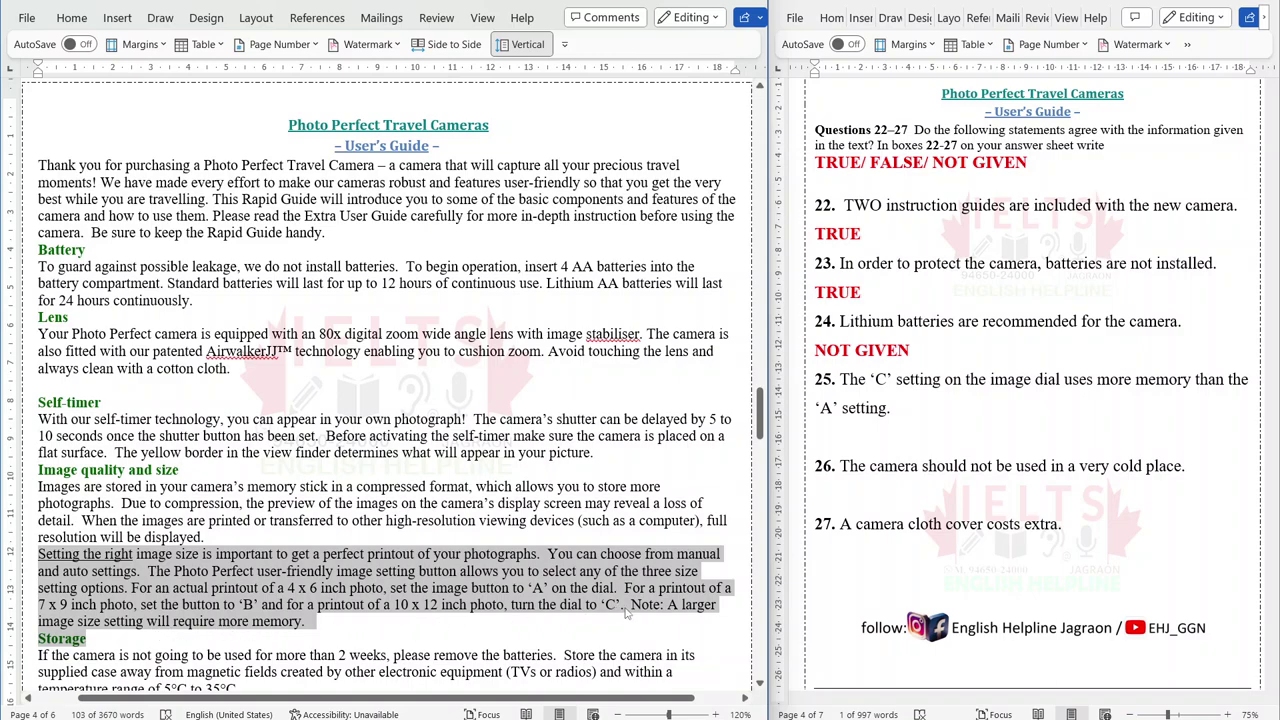
Enter red TRUE under question 25 and NOT GIVEN under question 26
left_click(972, 412)
type("TRUE")
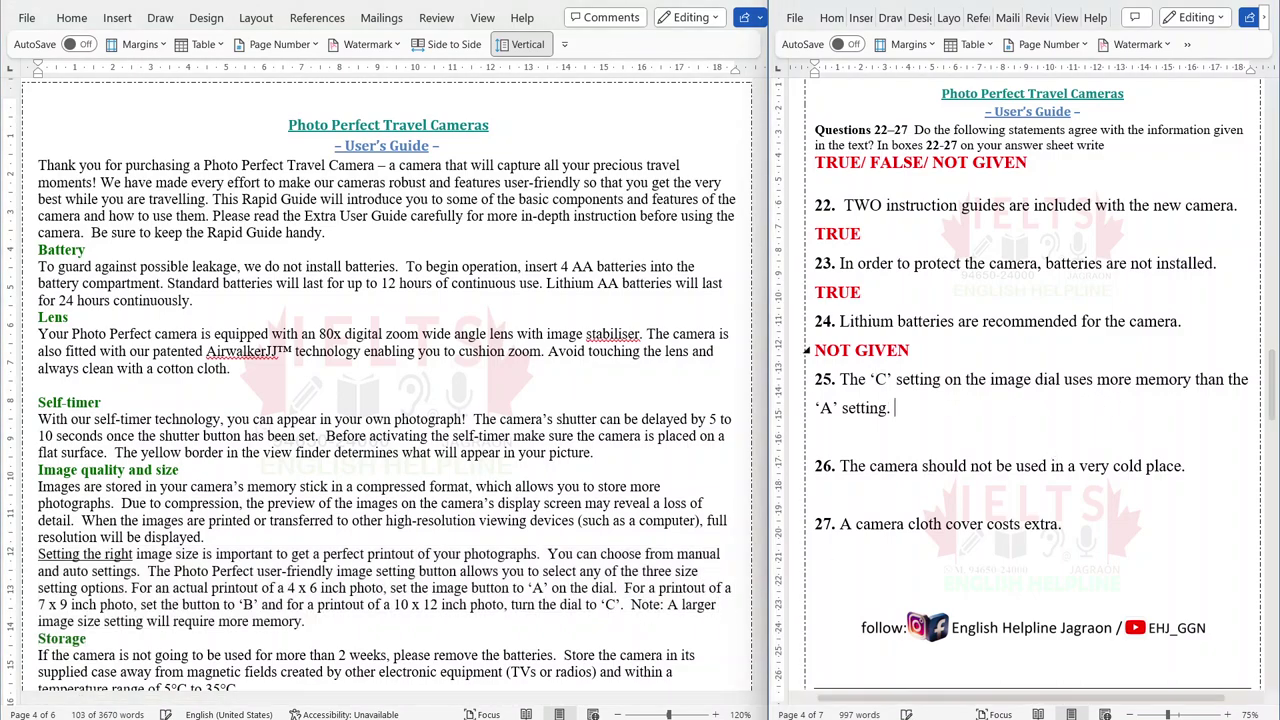
left_click(852, 490)
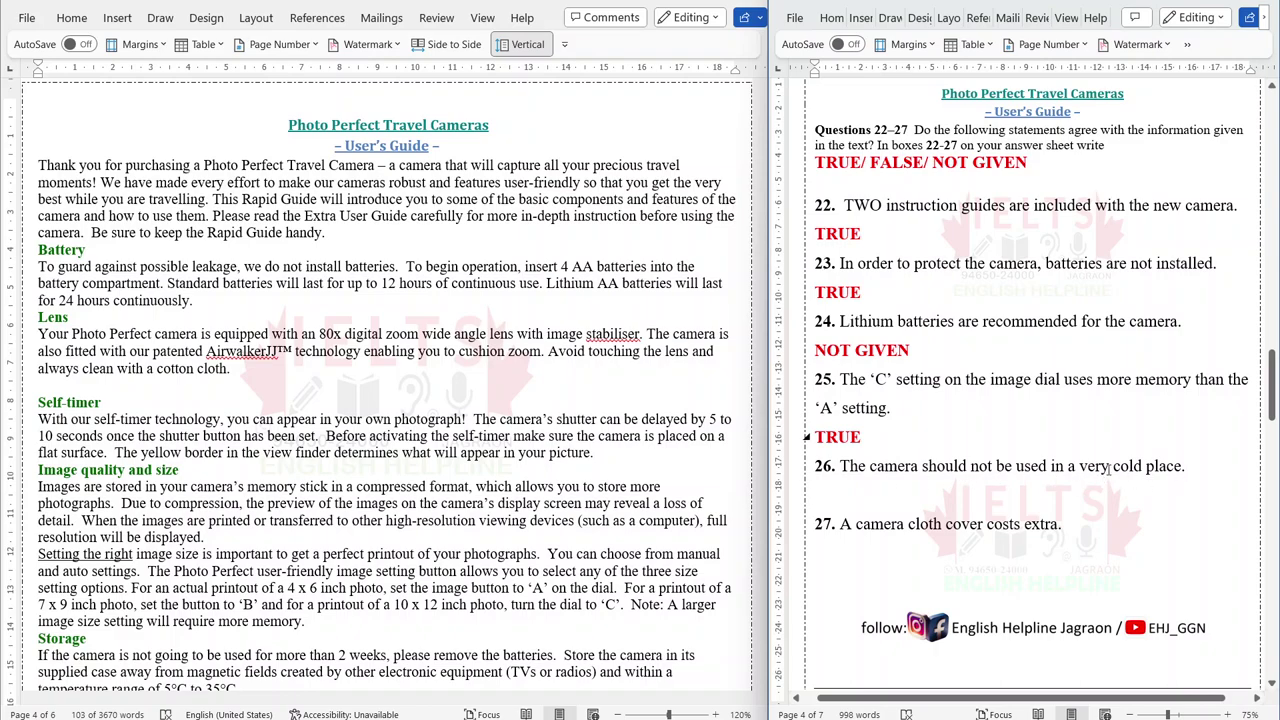
type("NOT GIVEN")
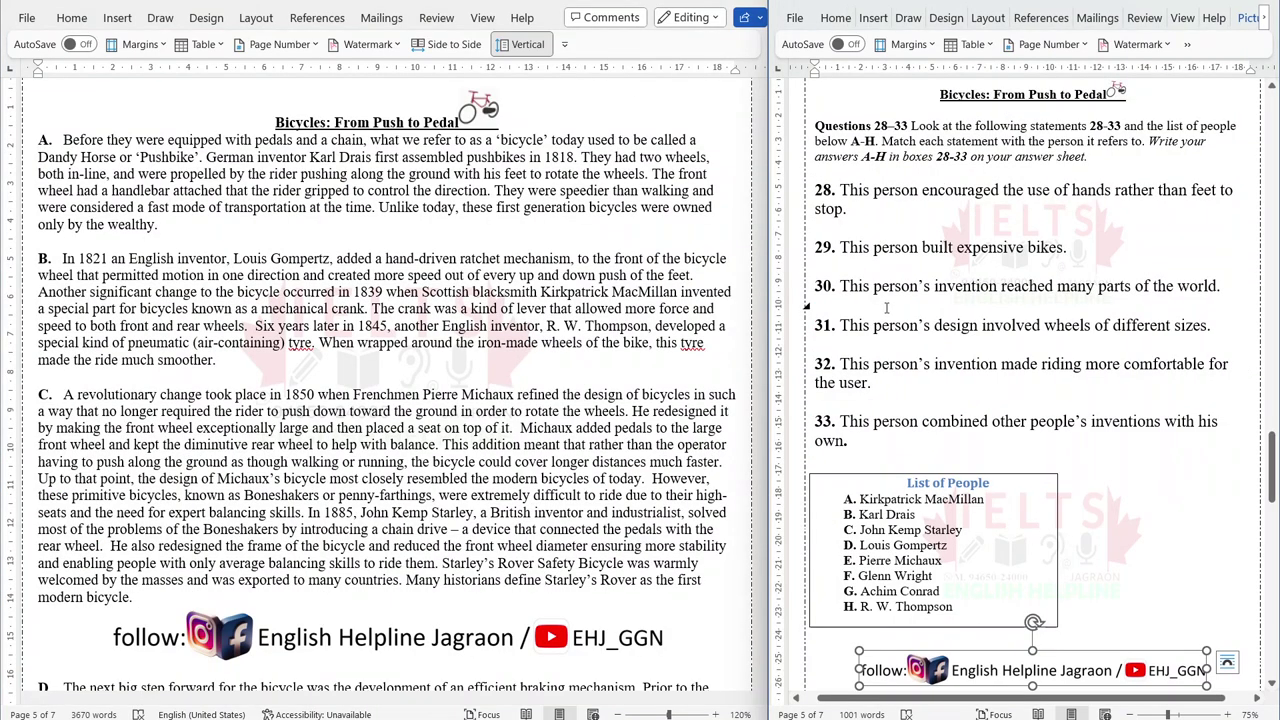
Put the caret at the end of question 28 and highlight Achim in answer option G
left_click(910, 287)
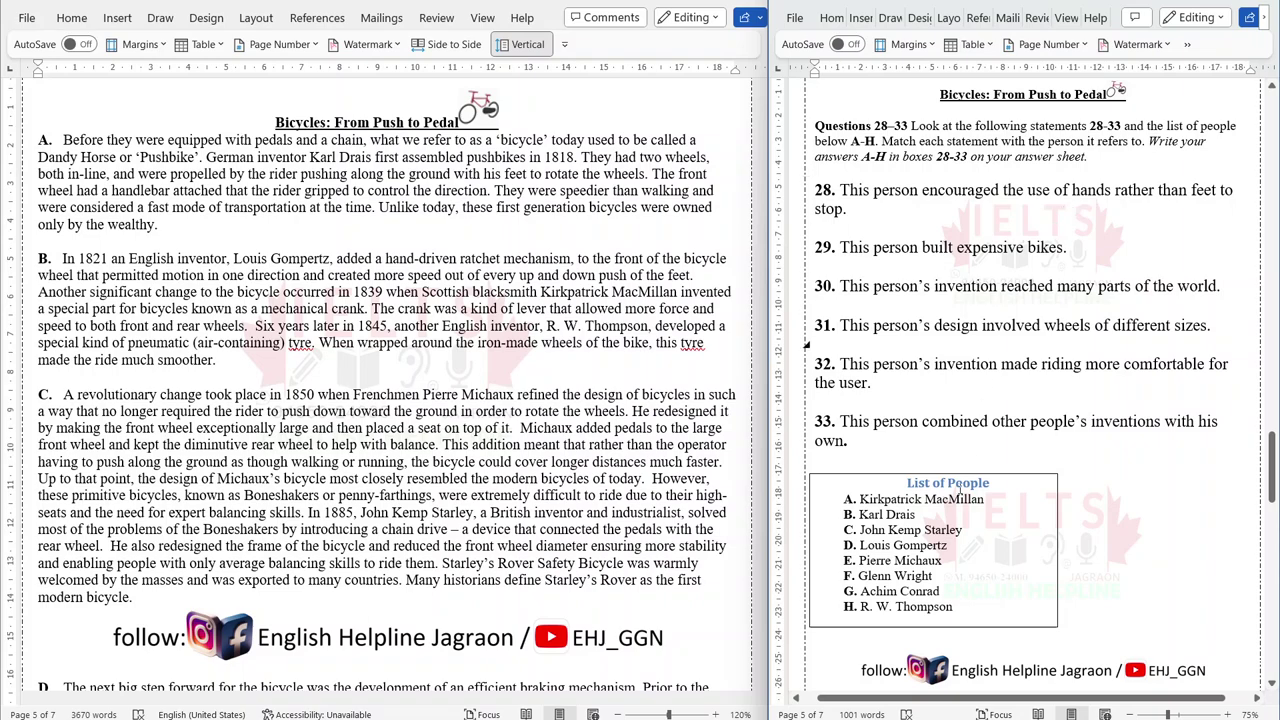
left_click(862, 214)
type("-G")
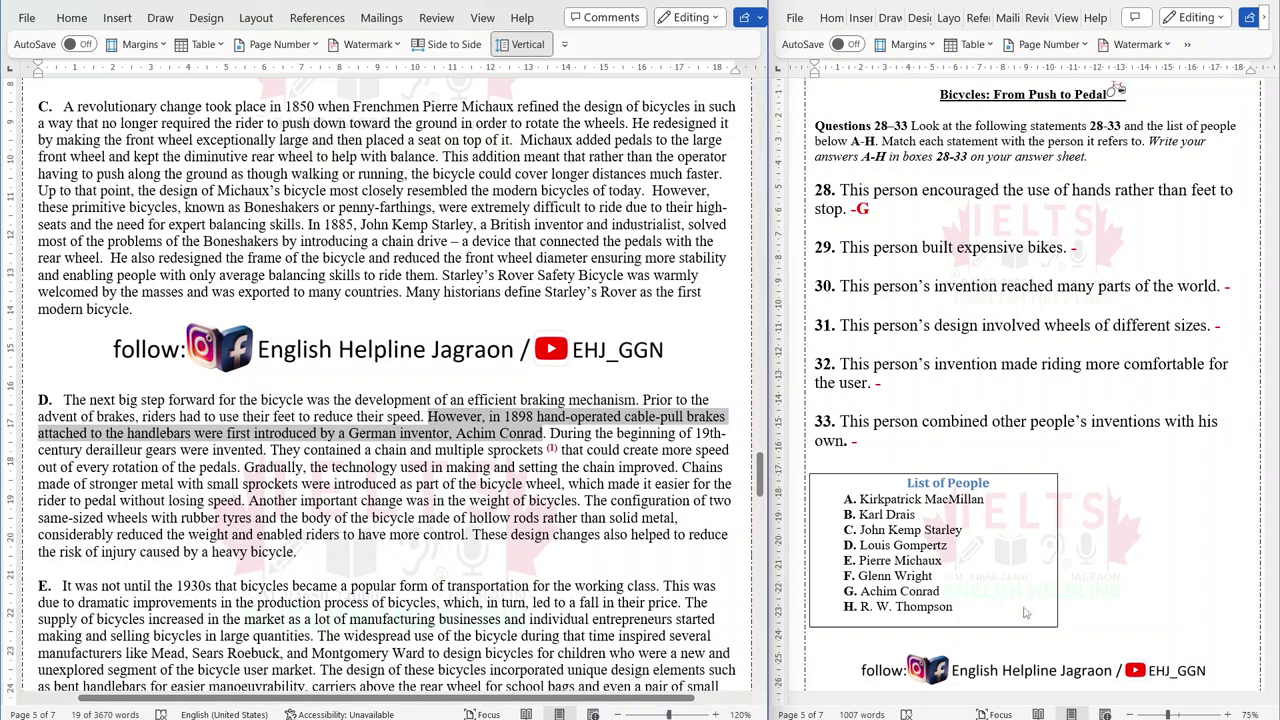
double_click(878, 591)
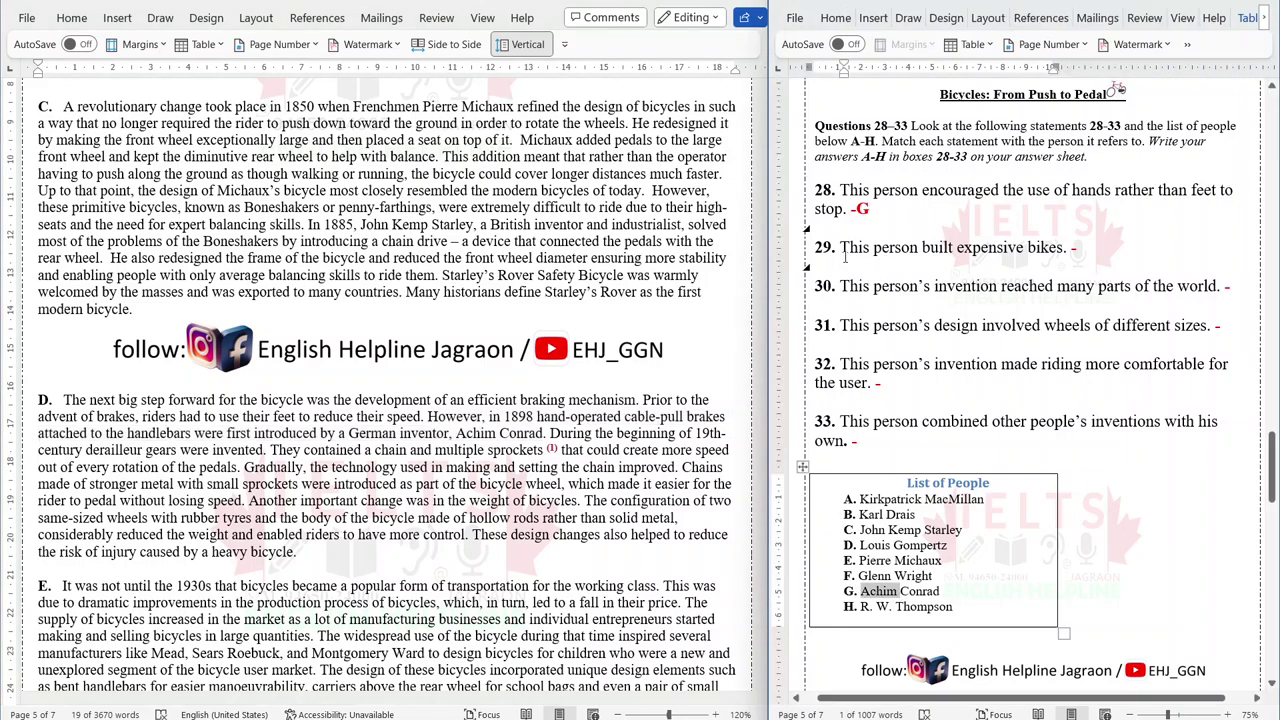
Answer question 29 B, highlight the Karl Drais sentences in paragraph A, and answer question 31 E
left_click(1088, 249)
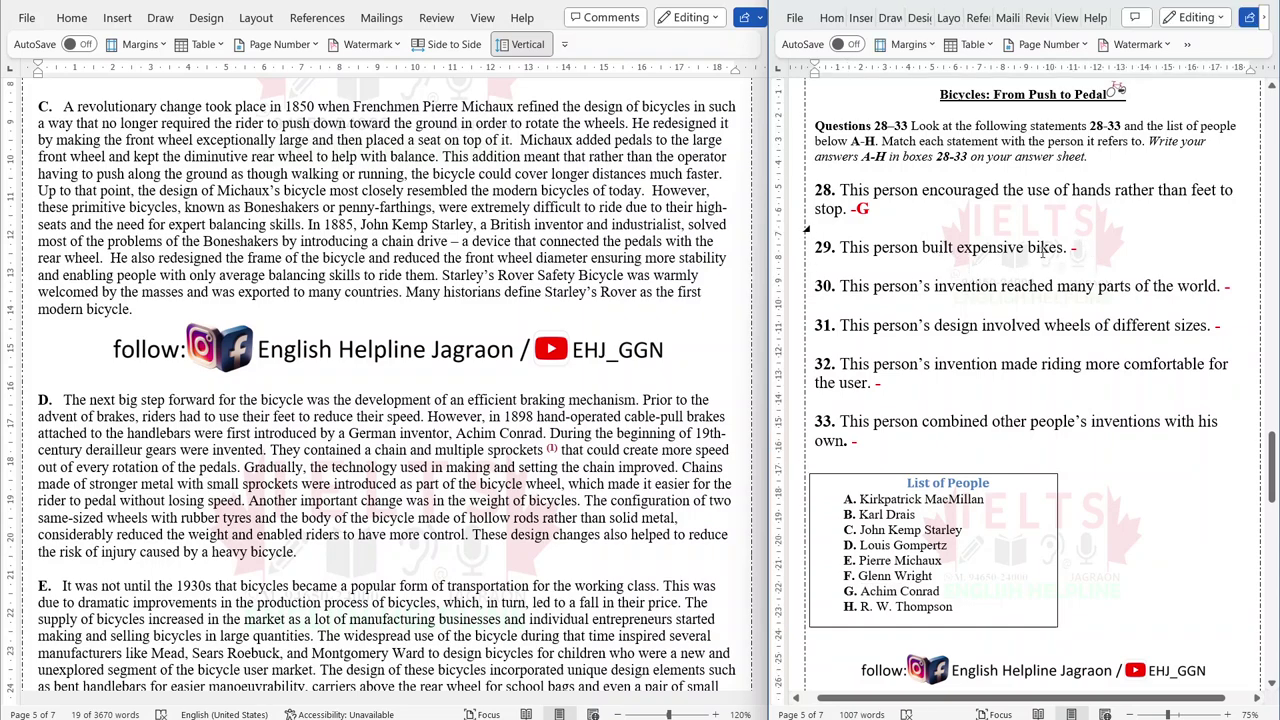
type("B")
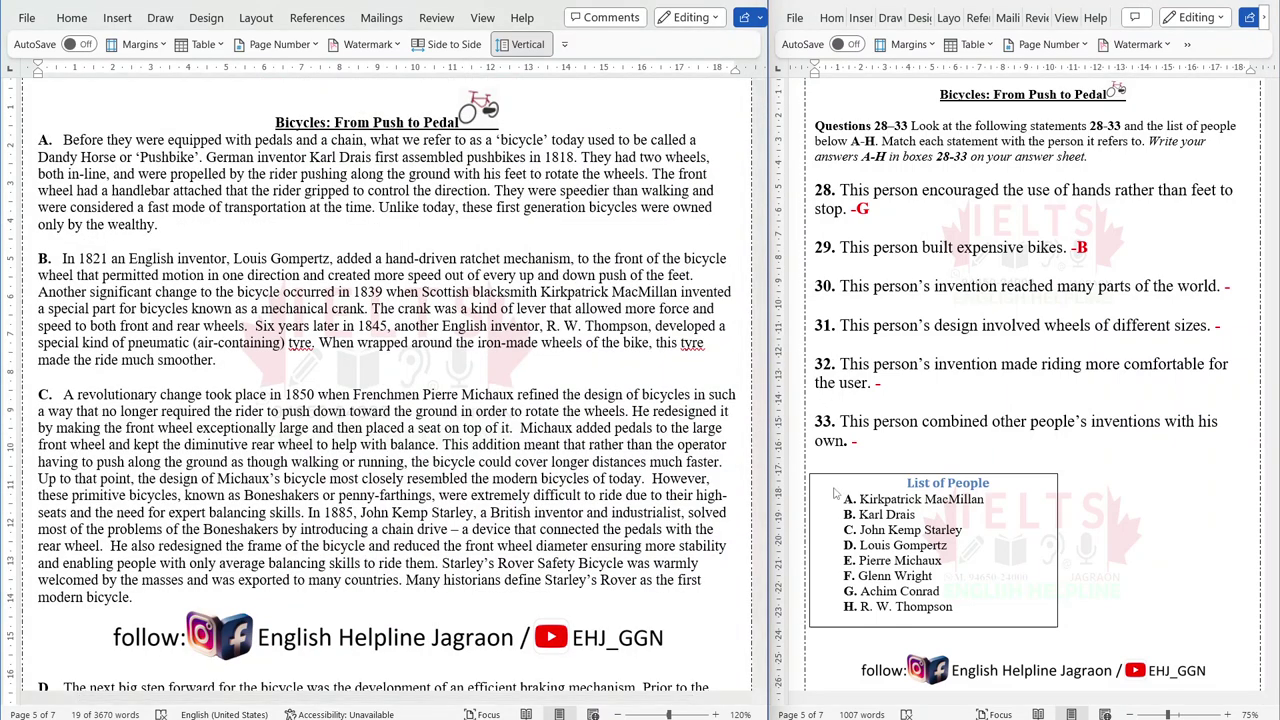
left_click(264, 157)
left_click_drag(207, 157, 373, 160)
left_click(421, 224, "ctrl")
type("C")
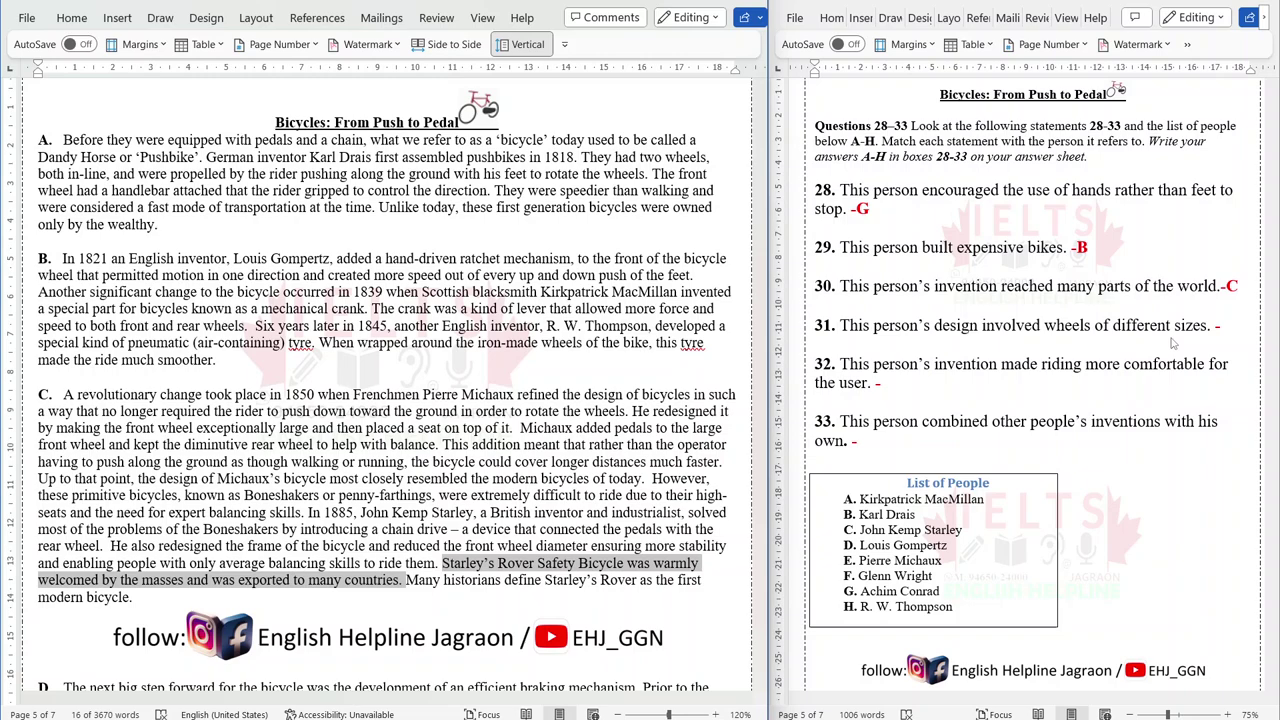
left_click(1220, 326)
type("E")
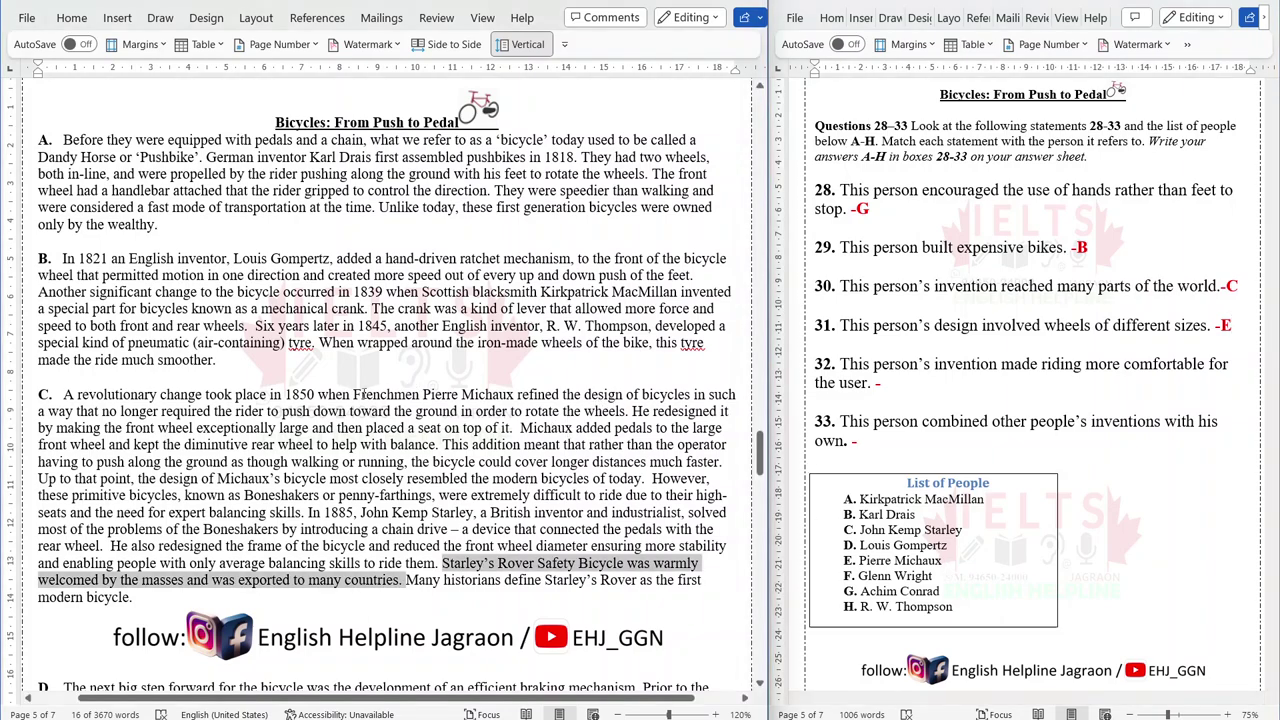
Highlight Pierre Michaux's front-wheel text in paragraph C, answer question 32 H, then select Thompson's tyre sentences
left_click_drag(353, 394, 515, 394)
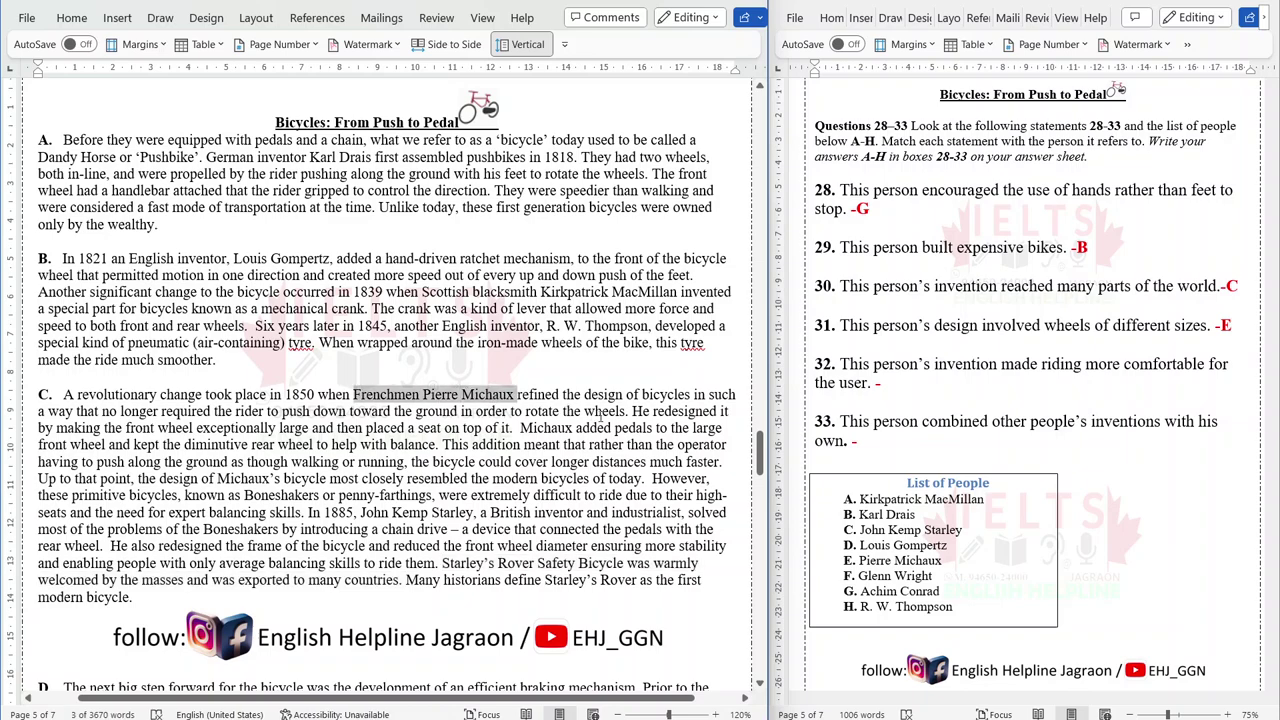
mouse_move(633, 411)
left_mouse_down()
mouse_move(720, 412)
mouse_move(320, 412)
mouse_move(100, 428)
mouse_move(510, 429)
left_mouse_up()
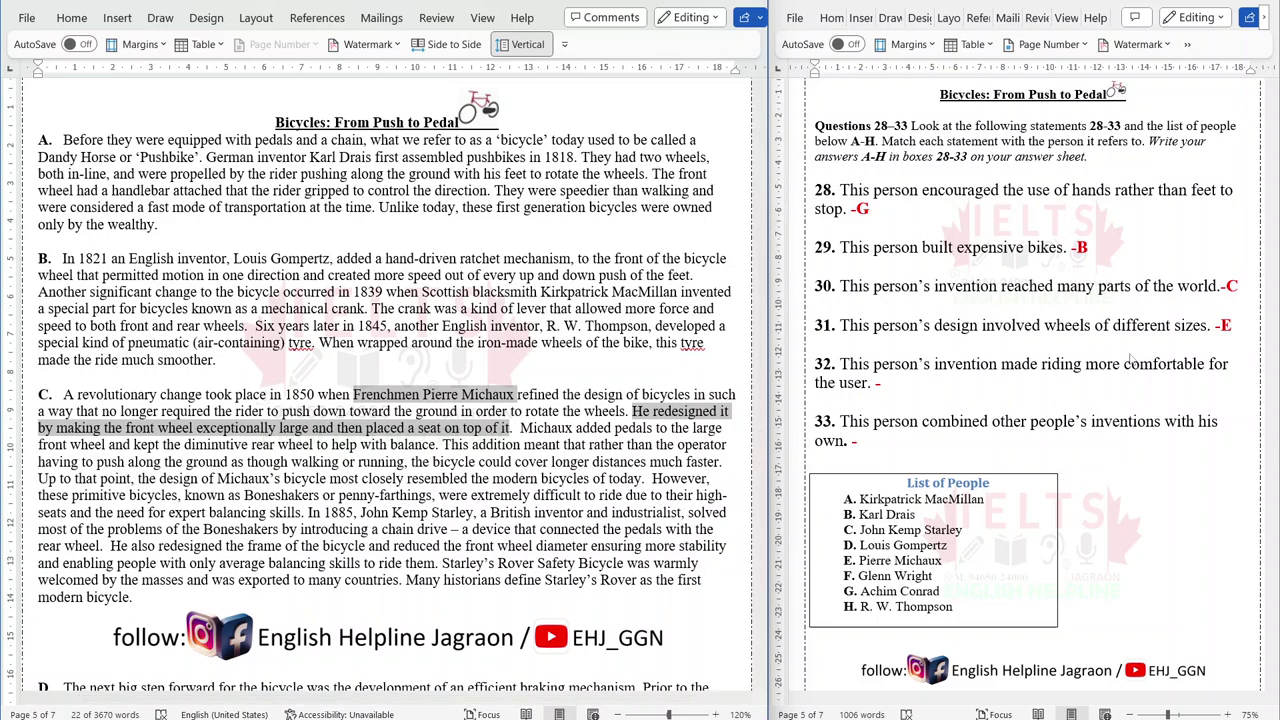
left_click(894, 388)
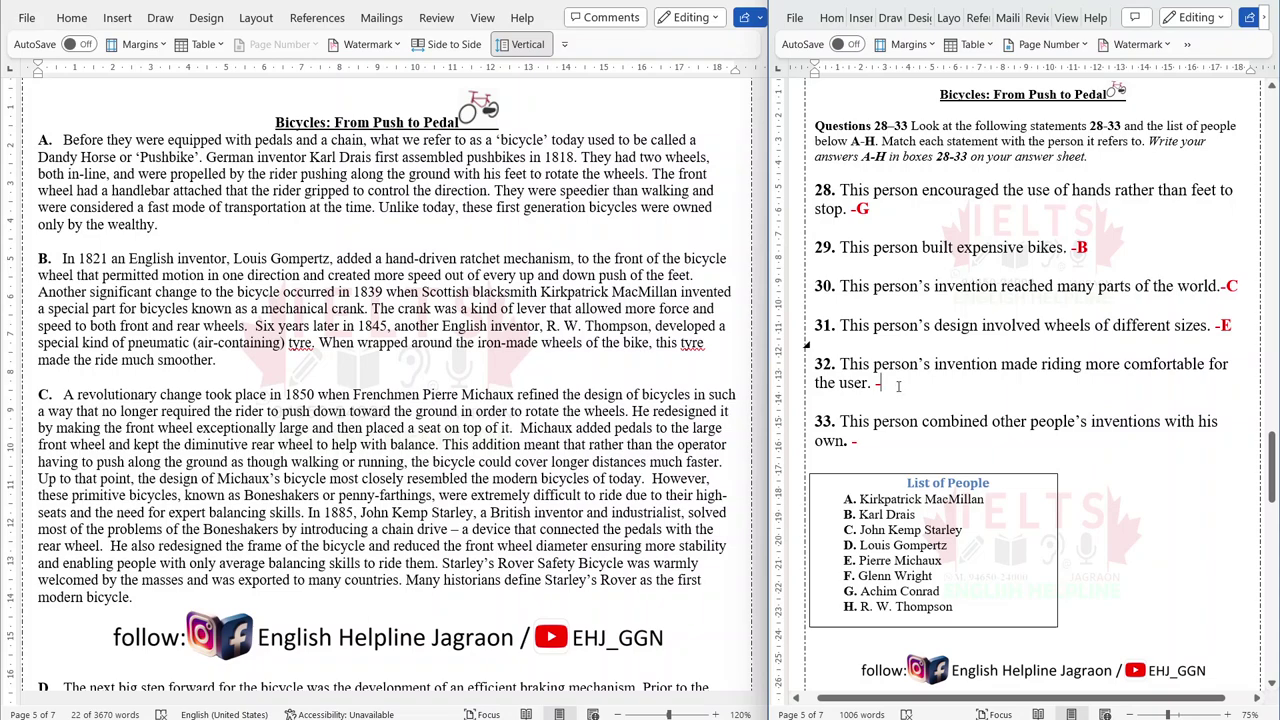
type("H")
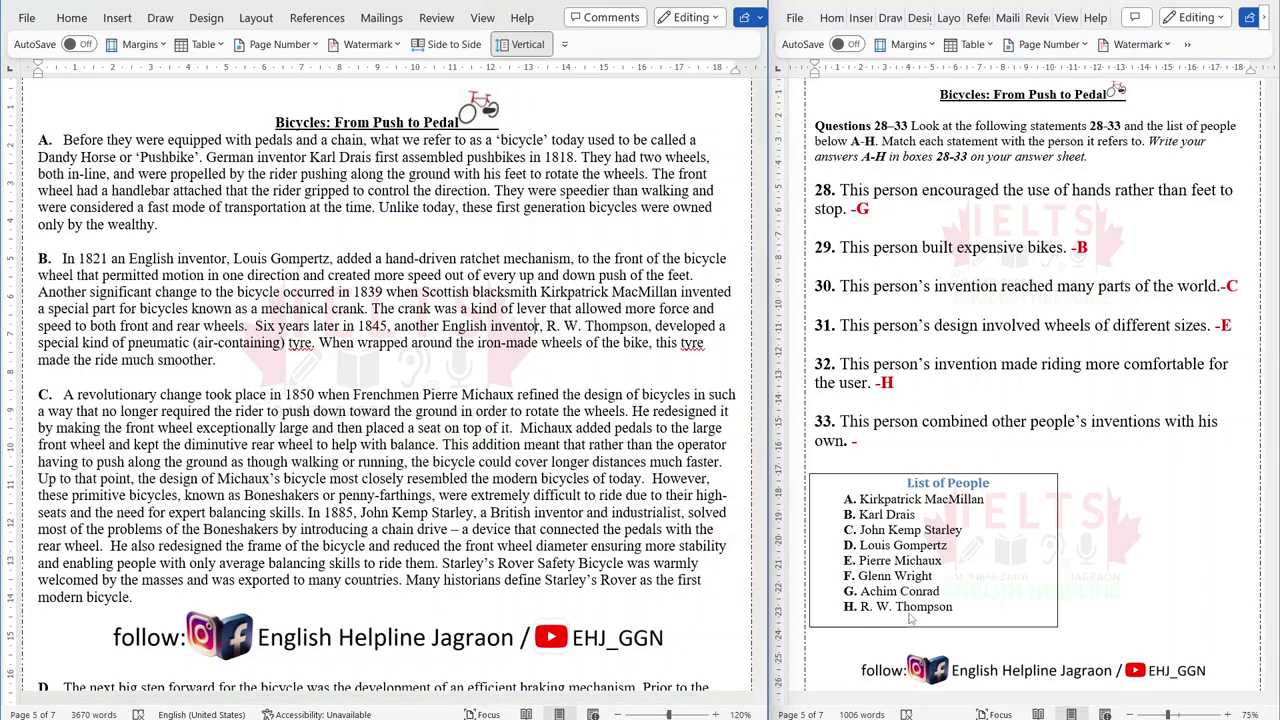
left_click(582, 394)
mouse_move(548, 326)
left_mouse_down()
mouse_move(722, 326)
mouse_move(124, 343)
mouse_move(708, 343)
mouse_move(641, 358)
mouse_move(128, 372)
left_mouse_up()
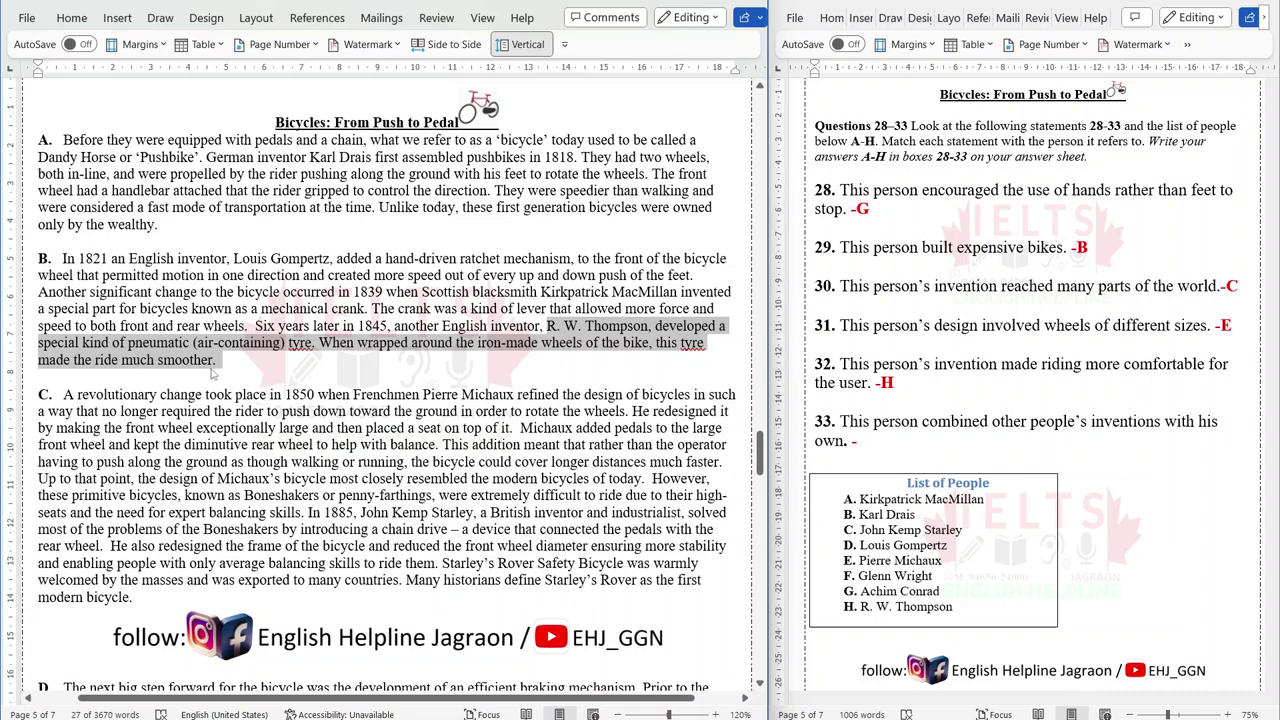
Answer question 33 with F in red
left_click(905, 386)
left_click(876, 443)
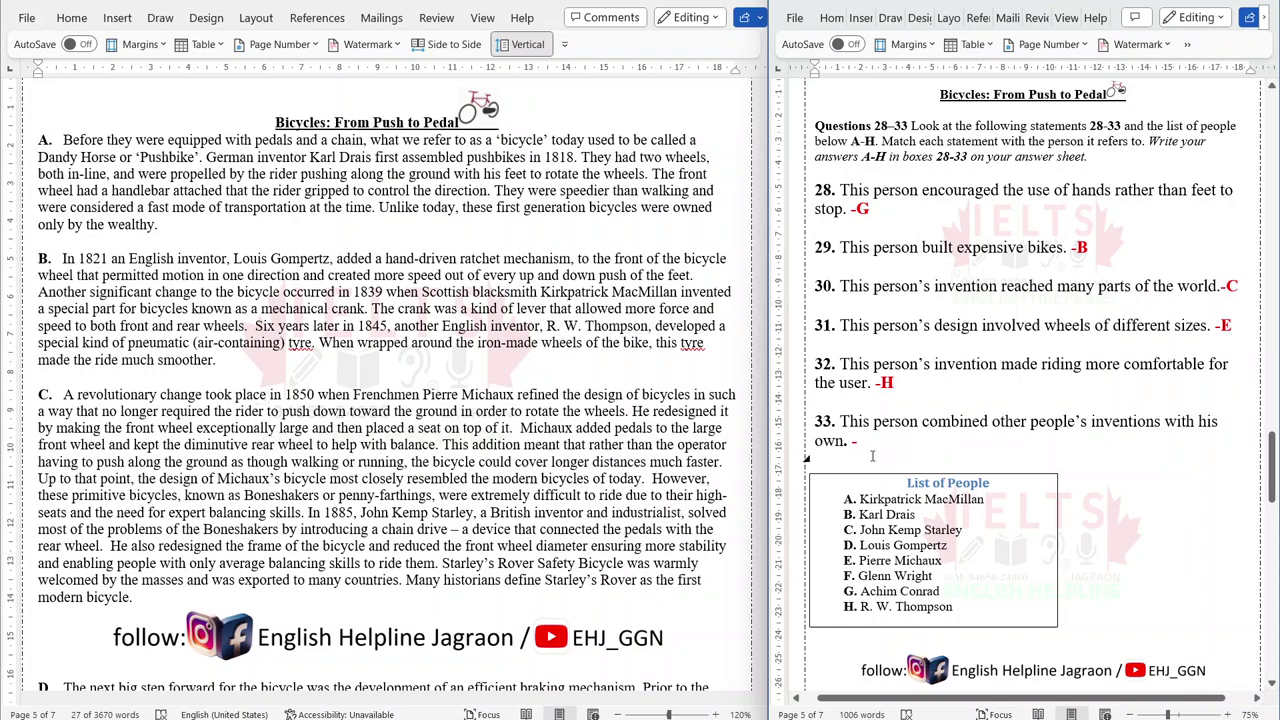
type("F")
Highlight Glenn Wright's running gear sentence in paragraph F and 'derailleur gears' in paragraph D
scroll(152, 345, "down", 10)
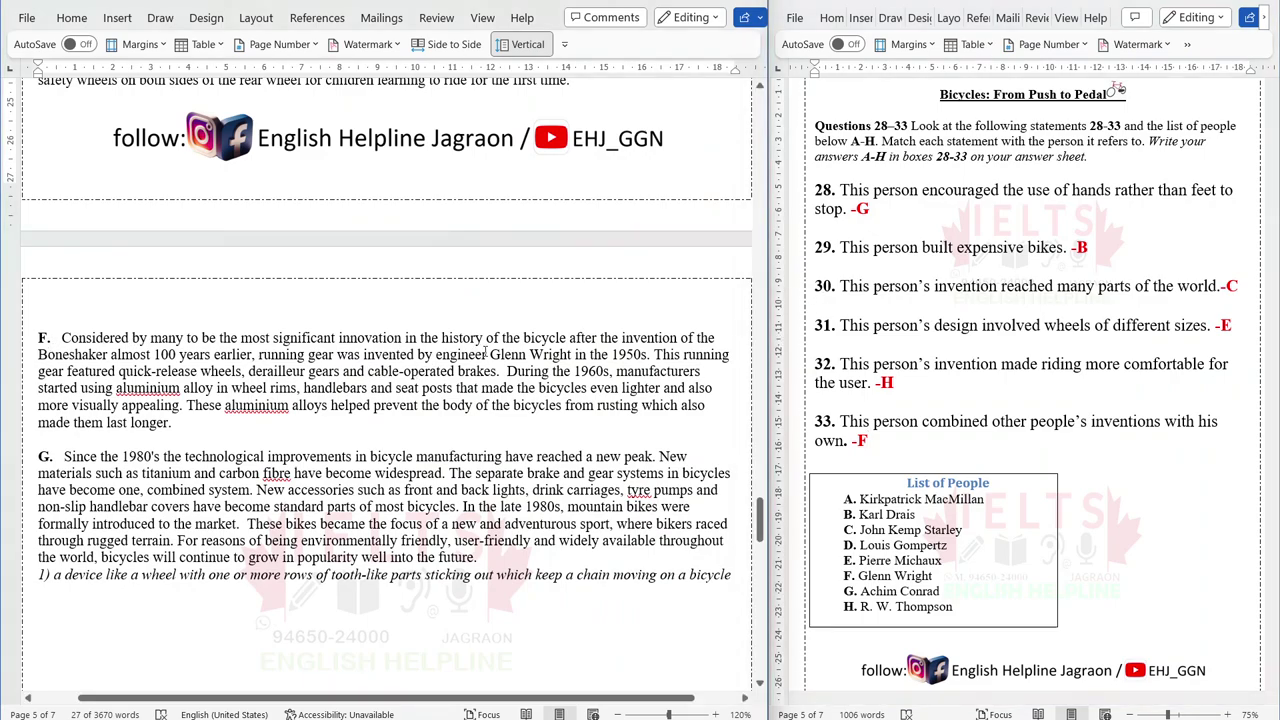
left_click_drag(487, 352, 572, 353)
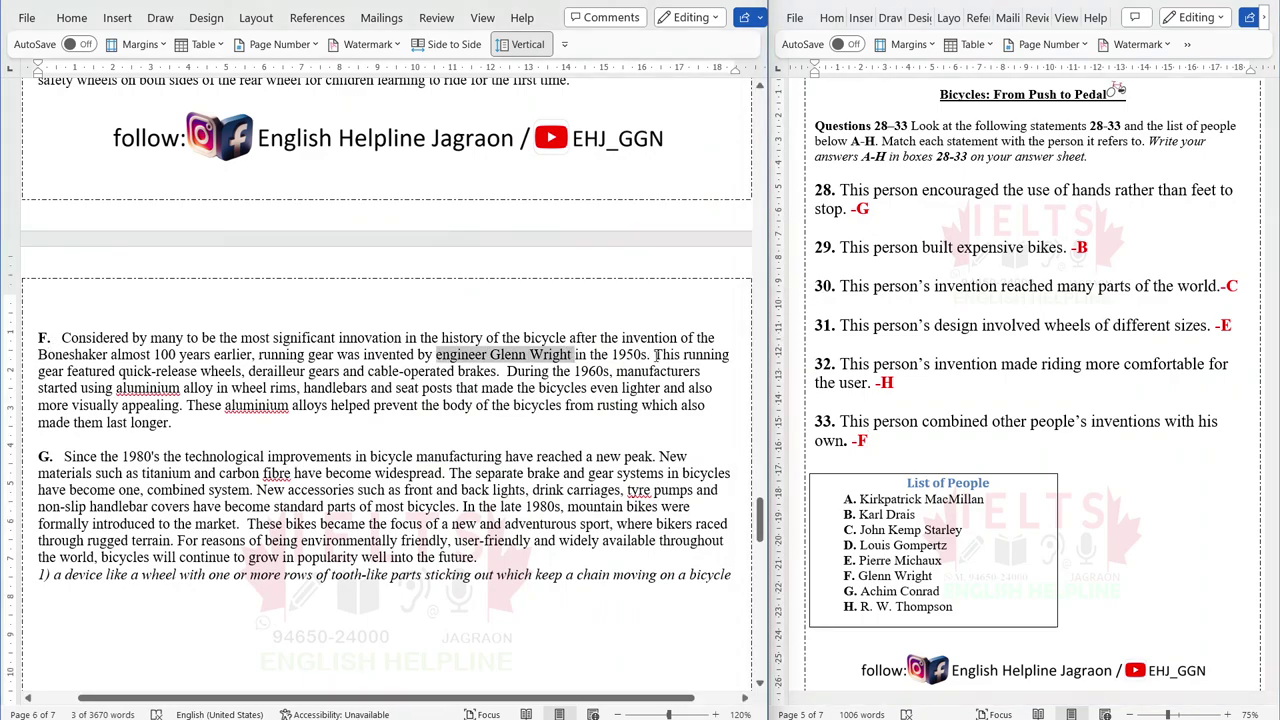
mouse_move(656, 354)
left_mouse_down()
mouse_move(702, 372)
mouse_move(119, 371)
mouse_move(246, 385)
mouse_move(256, 372)
mouse_move(496, 372)
left_mouse_up()
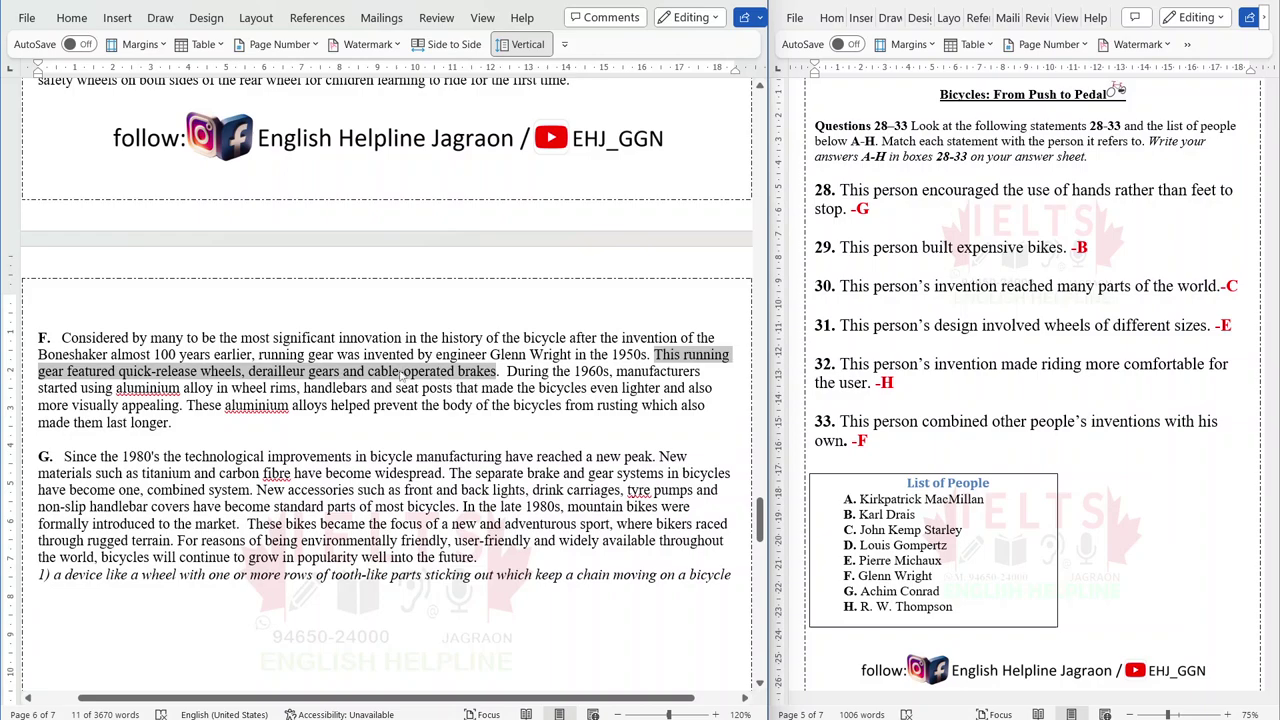
scroll(420, 378, "up", 10)
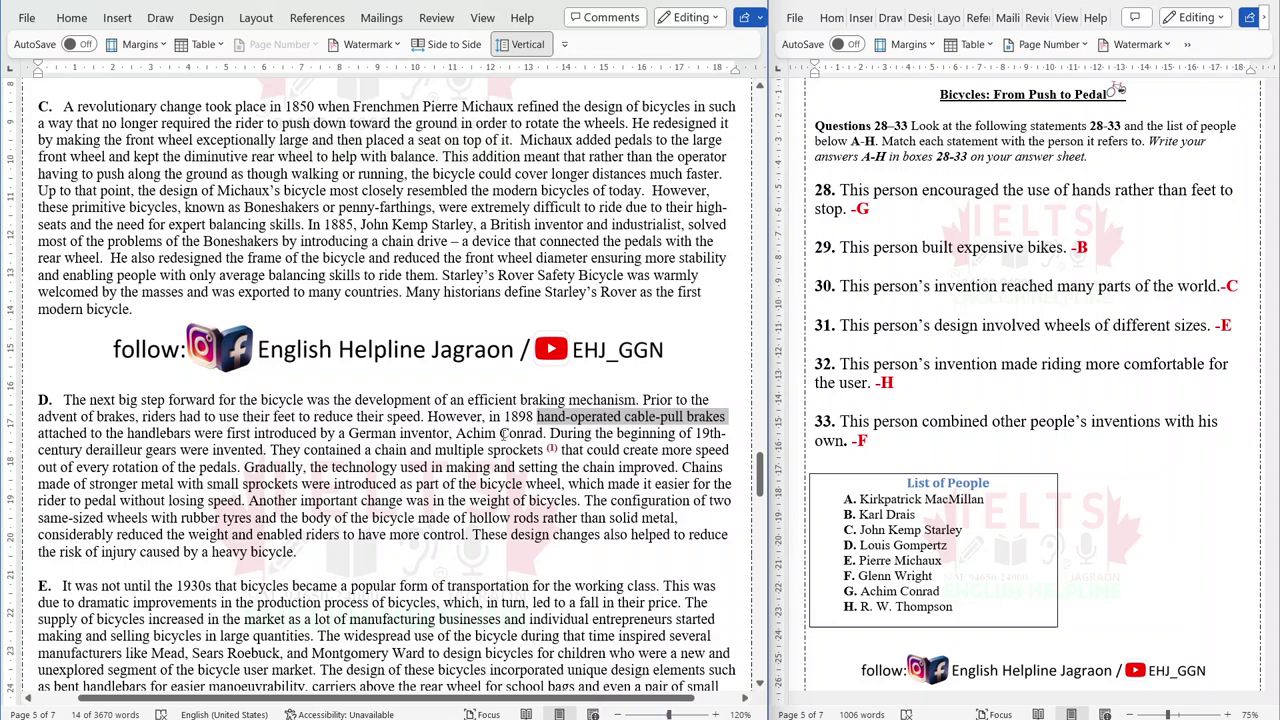
scroll(519, 433, "down", 5)
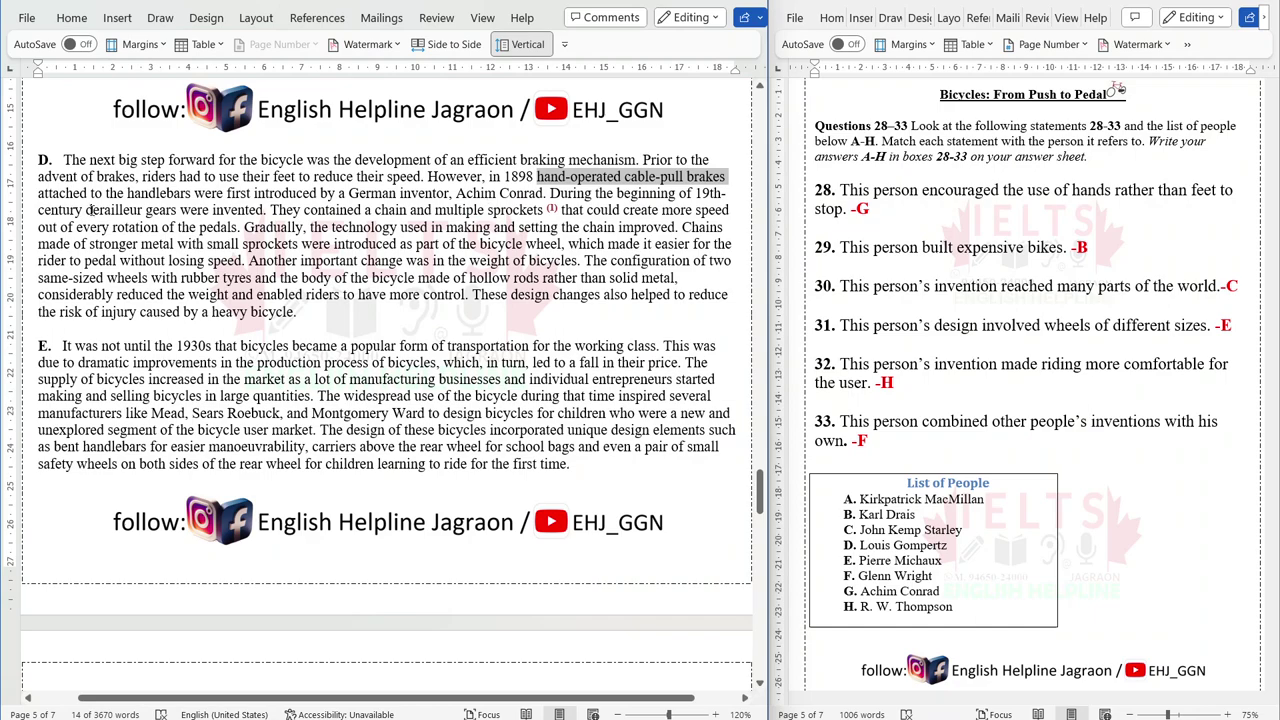
left_click_drag(88, 210, 178, 210)
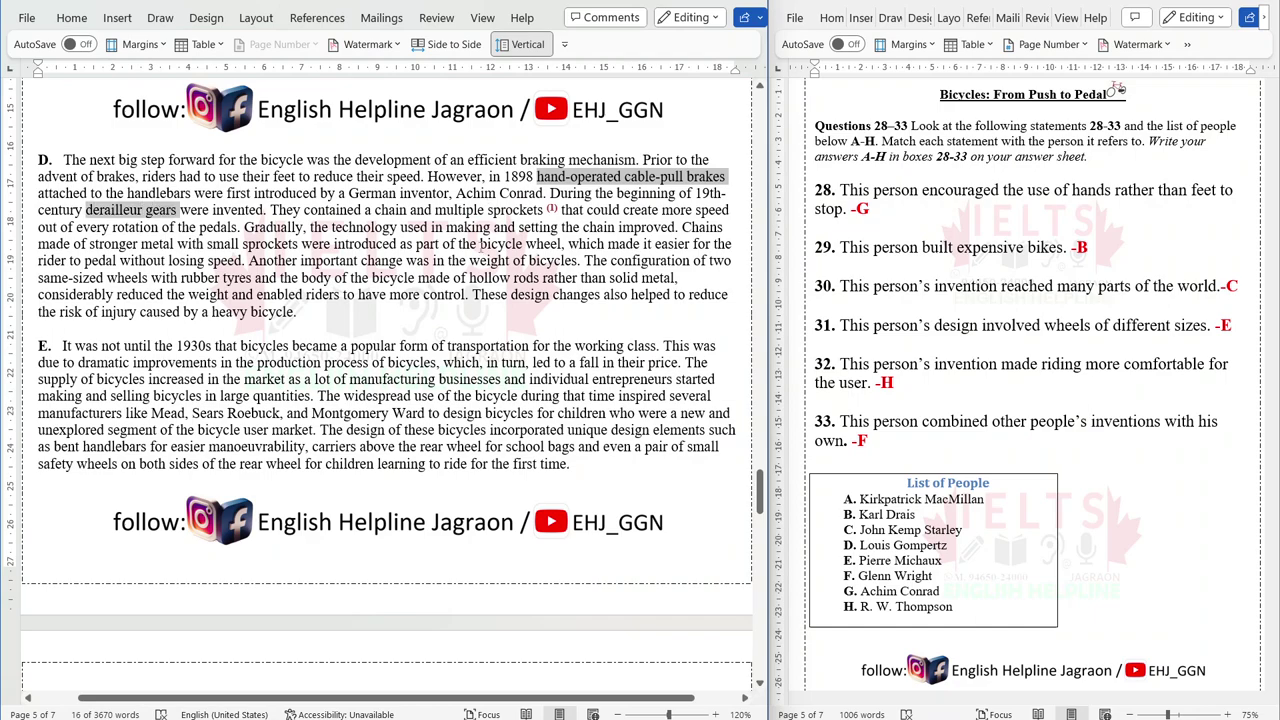
scroll(473, 254, "down", 6)
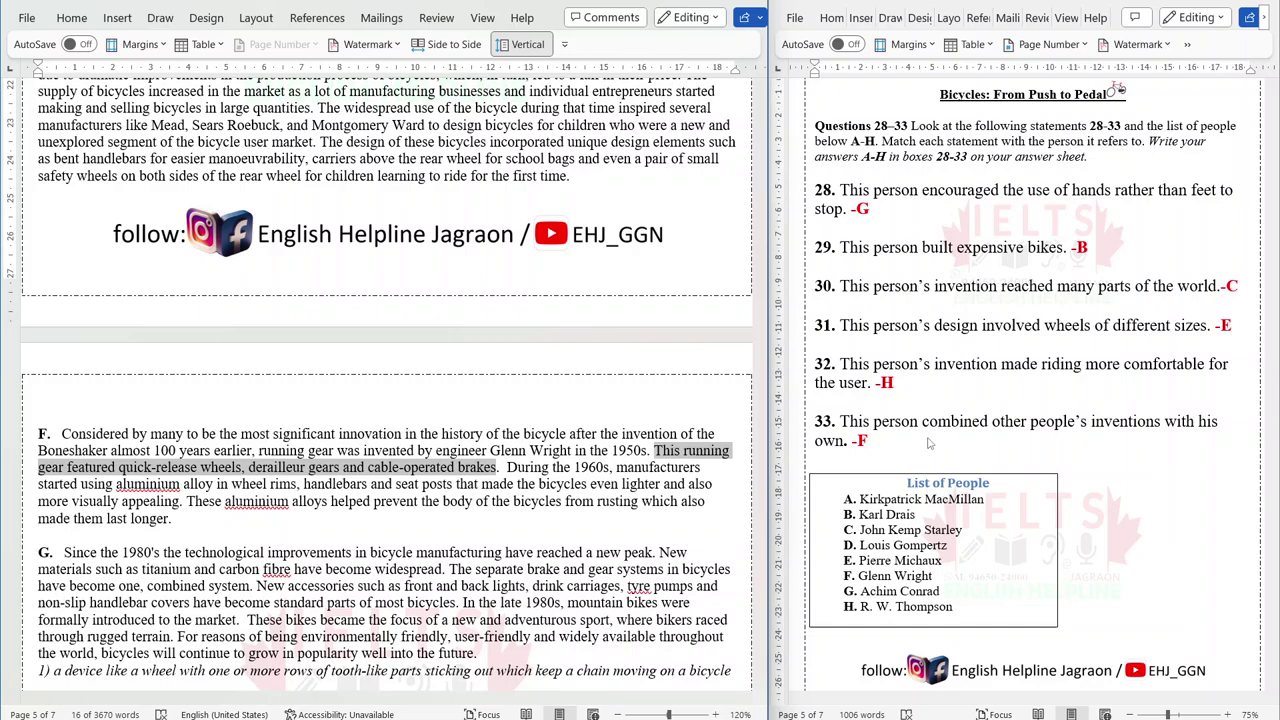
left_click(928, 443)
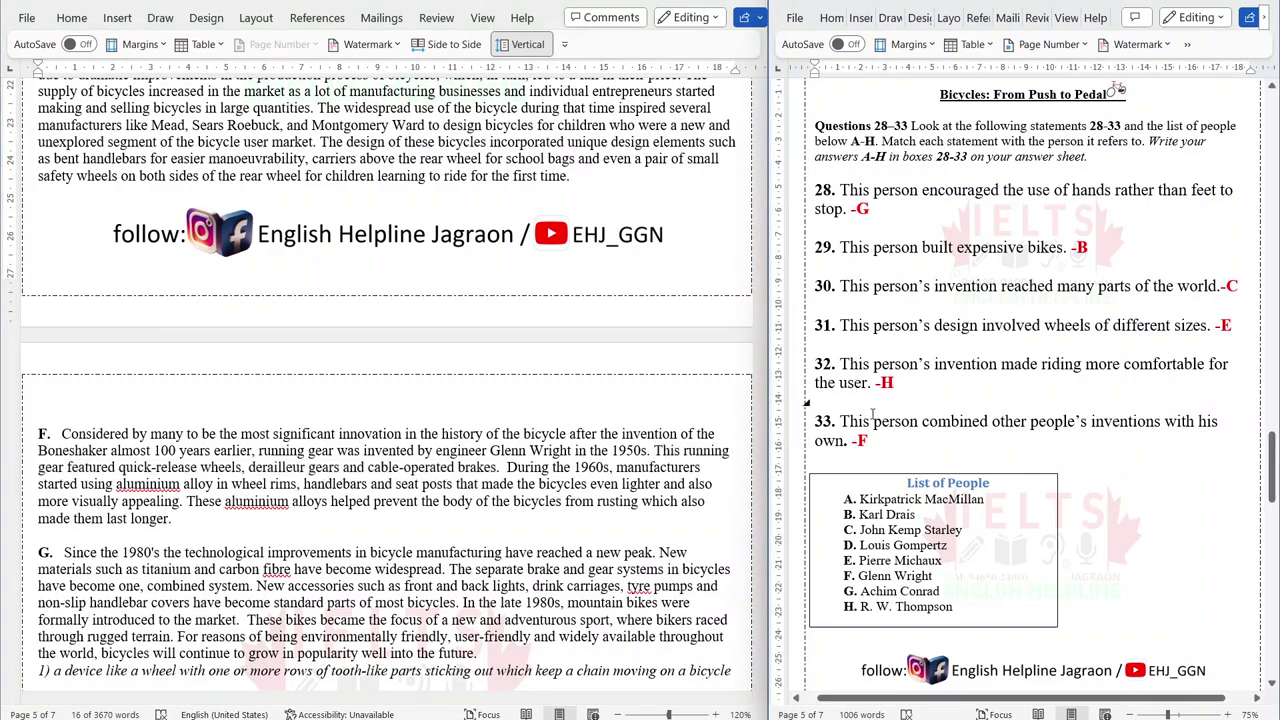
Highlight MacMillan's name in paragraph B and answer question 34 NOT GIVEN in red
scroll(872, 413, "down", 10)
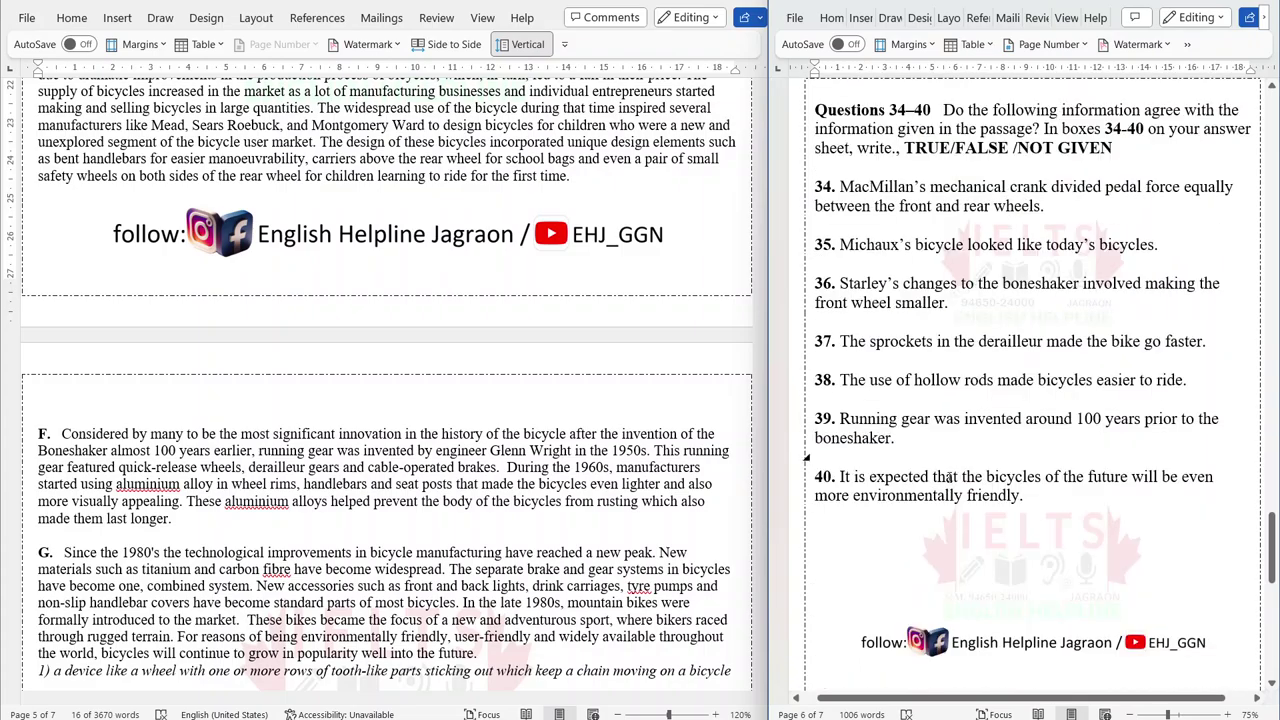
scroll(522, 381, "up", 15)
scroll(522, 381, "up", 4)
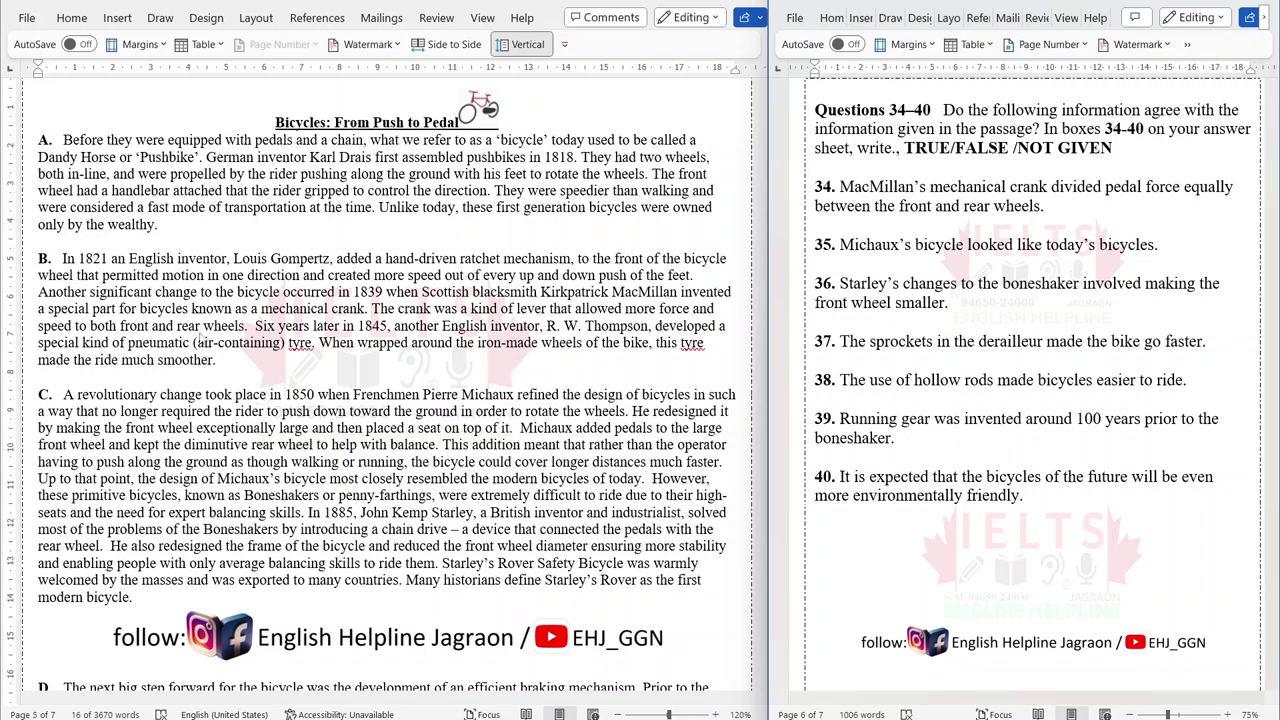
left_click_drag(427, 291, 625, 294)
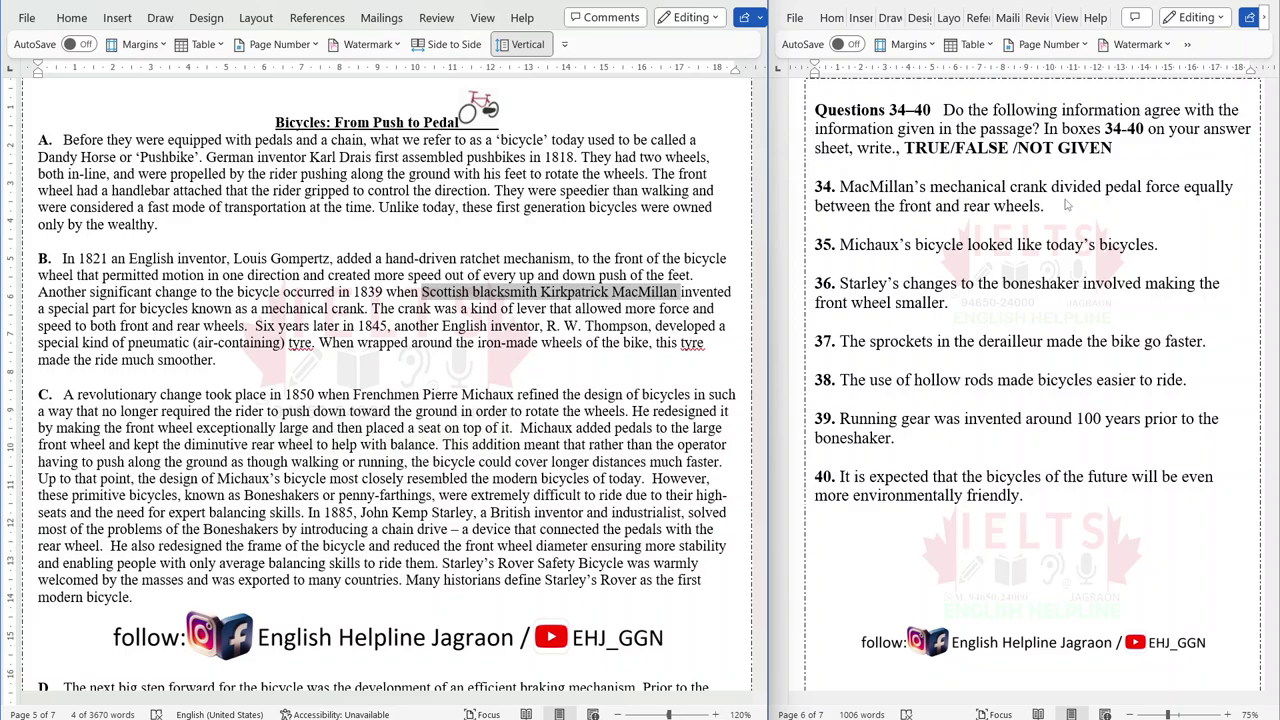
left_click(1065, 205)
type("NOT GIVEN")
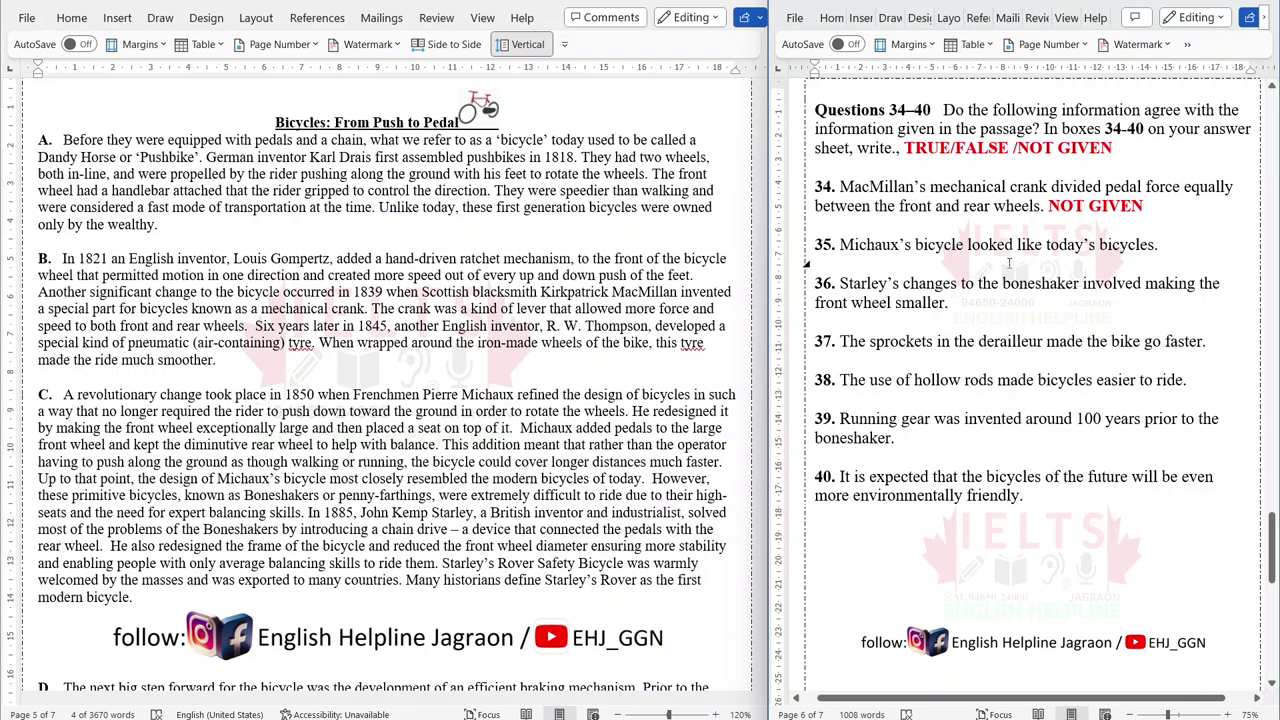
left_click(600, 478, "ctrl")
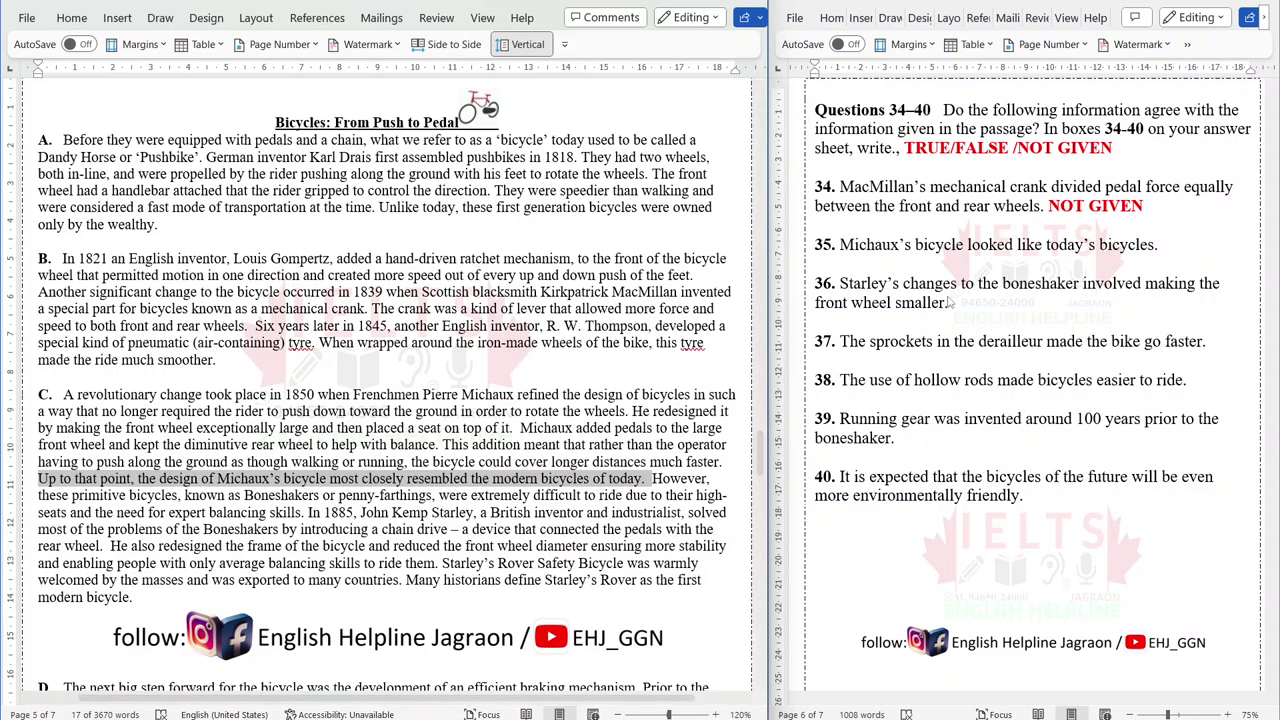
Answer question 35 TRUE in red
left_click(1170, 245)
type("TRUE")
key("Down")
key("Down")
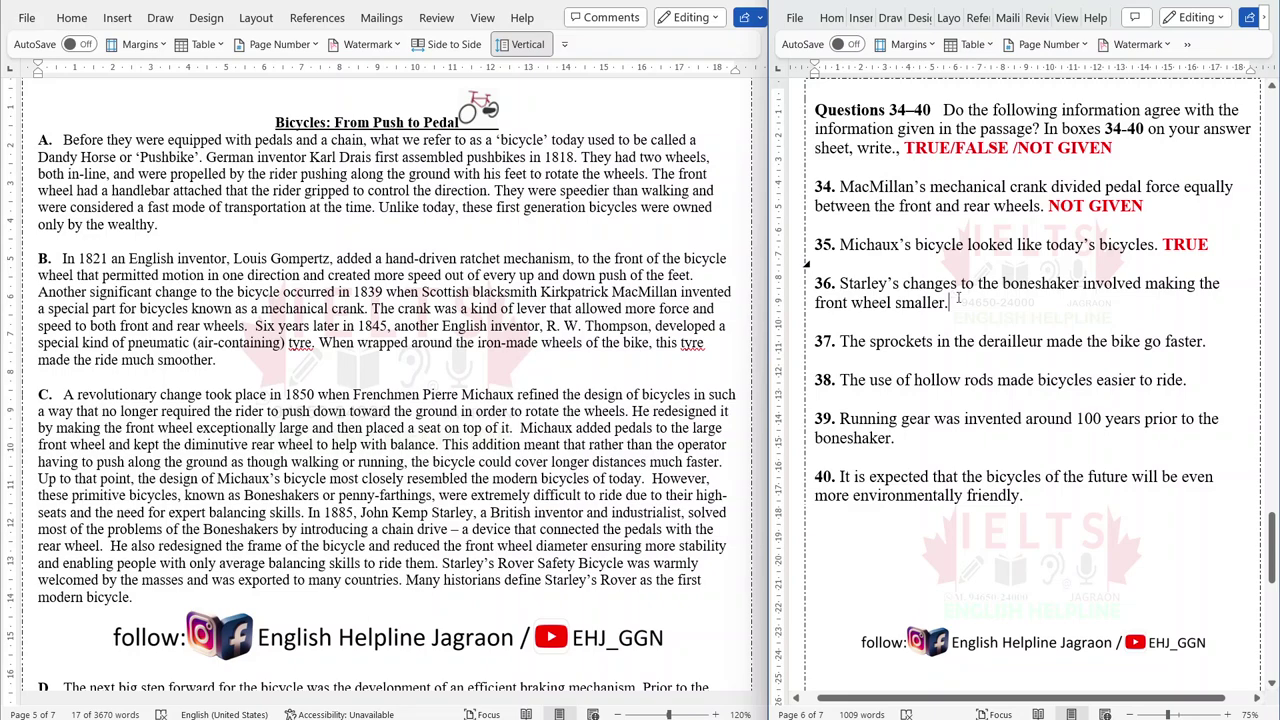
Highlight the name John Kemp Starley in the passage and paste TRUE after question 36
left_click(760, 420)
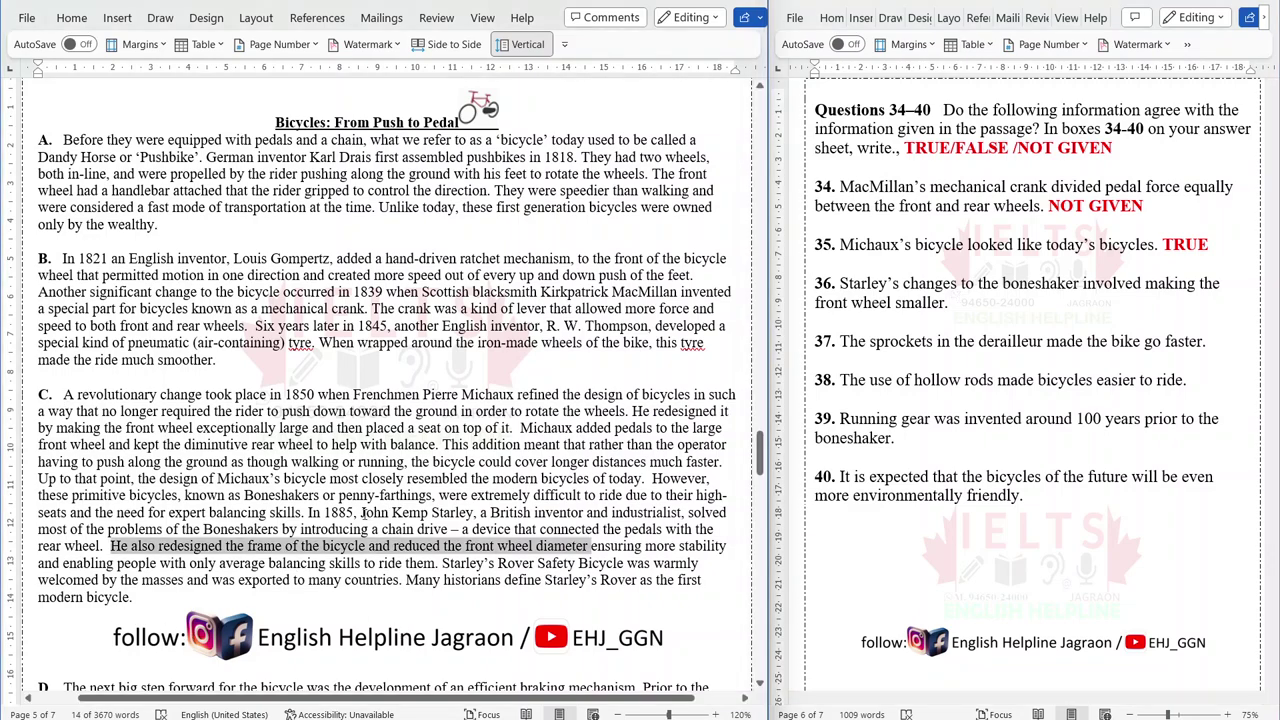
left_click_drag(362, 513, 474, 514)
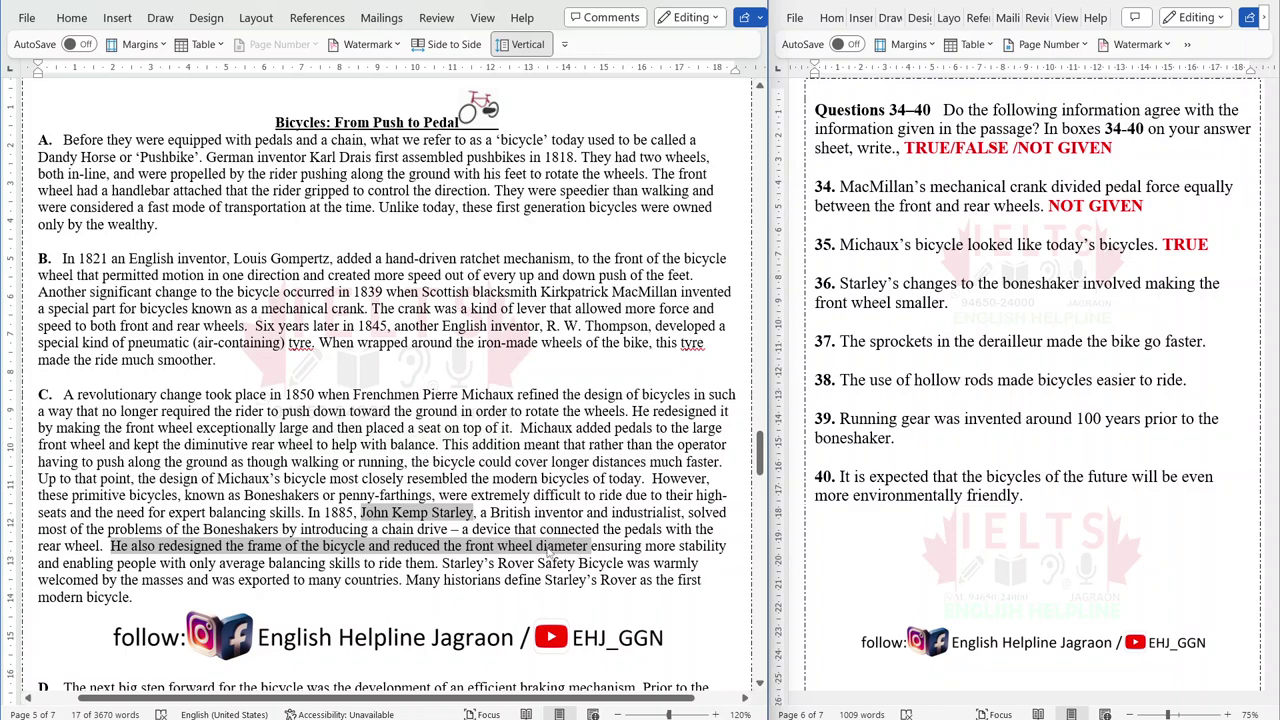
left_click(991, 300)
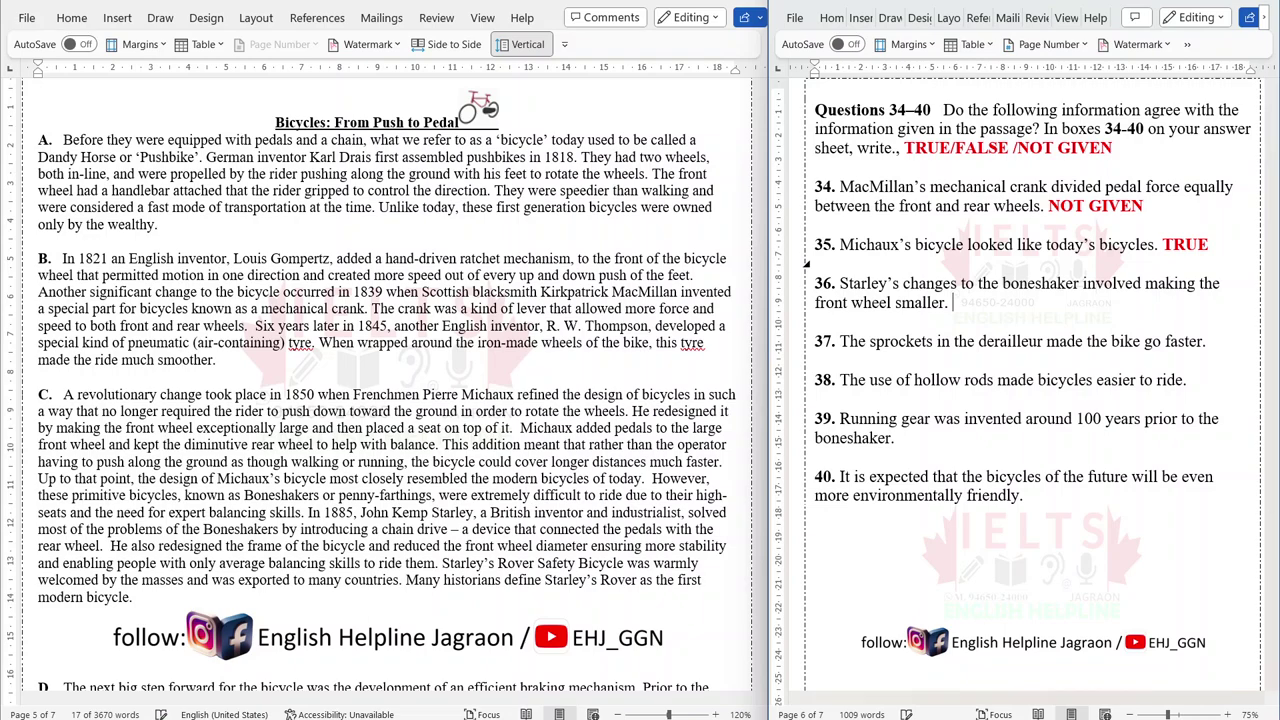
type("TRUE")
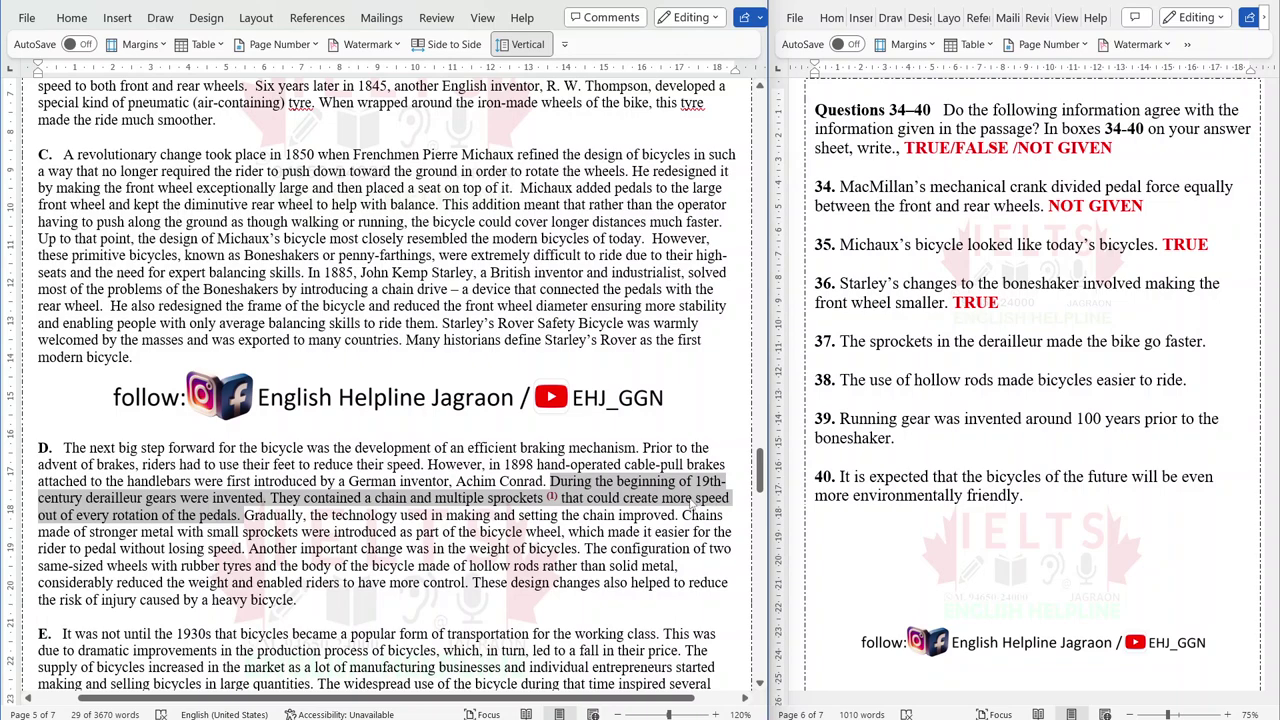
Paste the red TRUE answer after question 37
left_click(1219, 347)
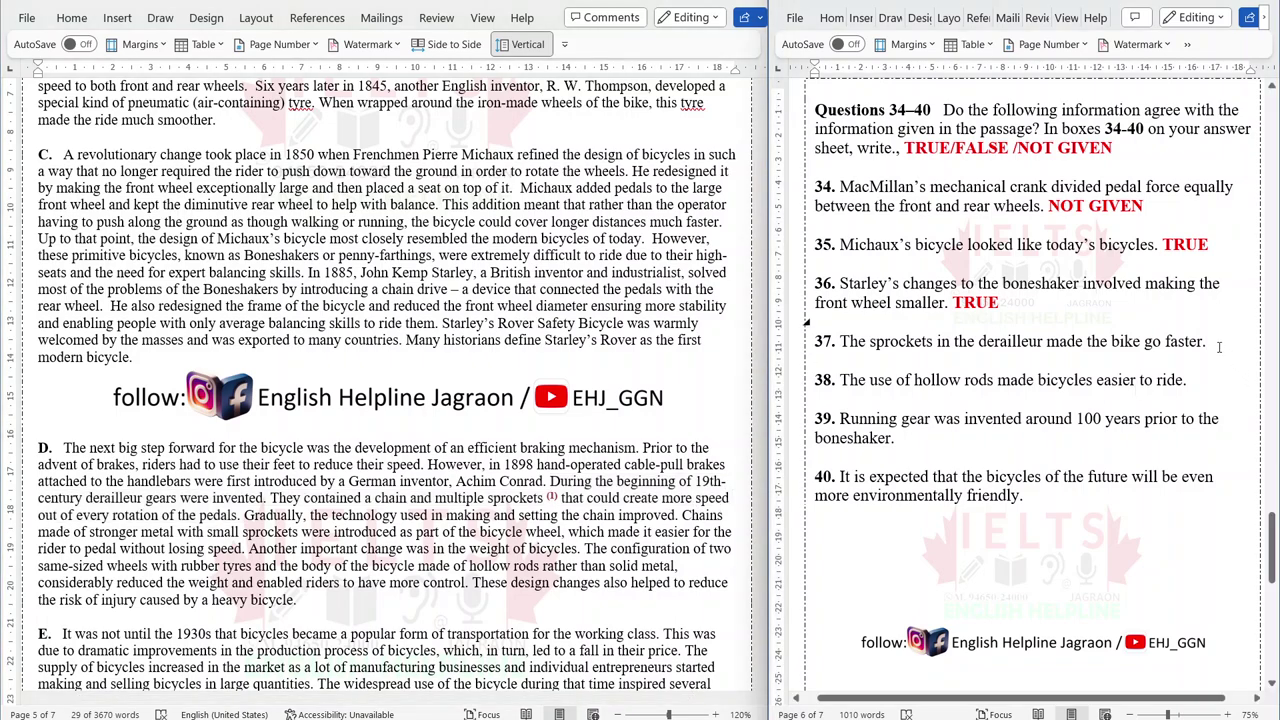
type("TRUE")
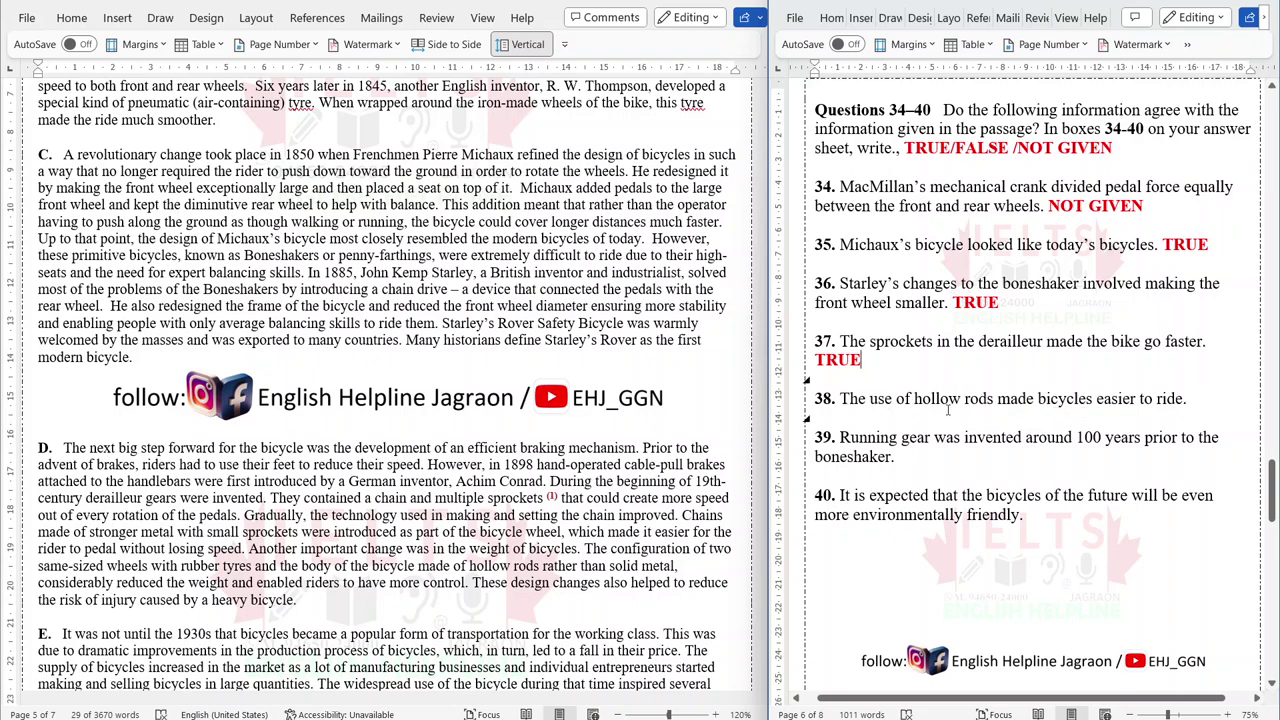
left_click(1184, 405)
Highlight the derailleur, hollow rods, reduced weight and injury-risk text in section D
left_click_drag(550, 481, 240, 515)
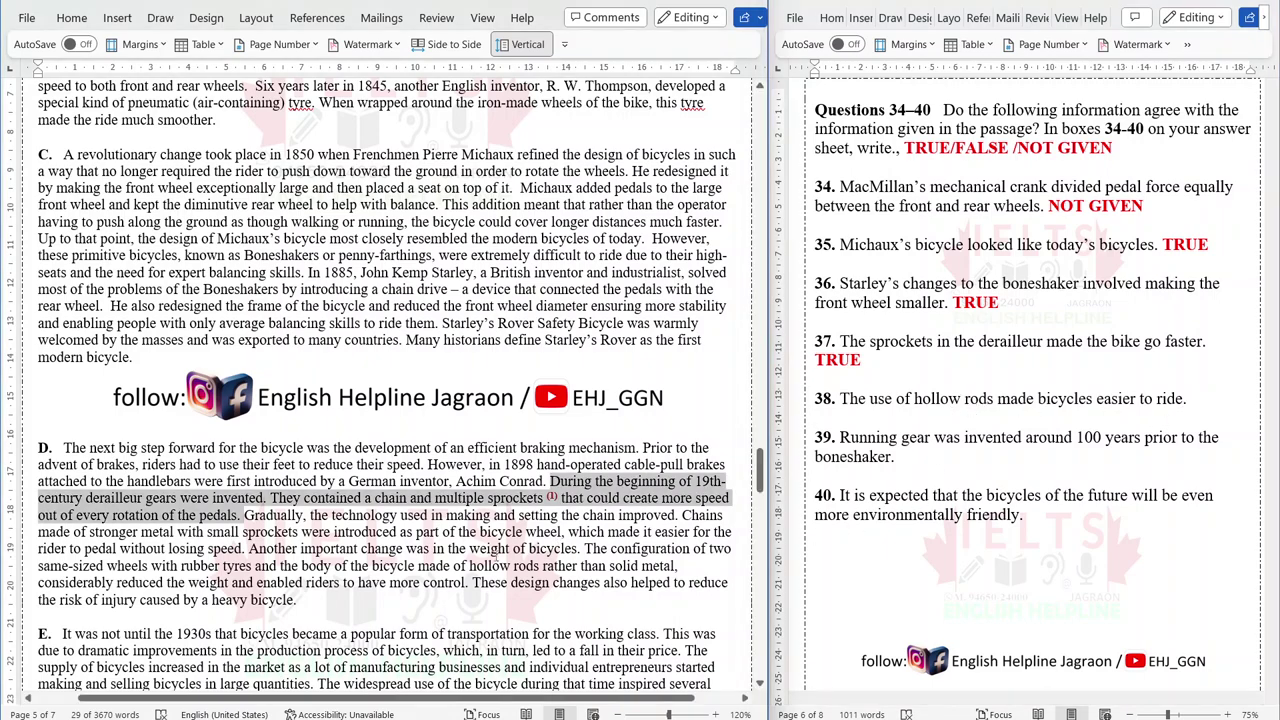
left_click_drag(469, 566, 542, 566)
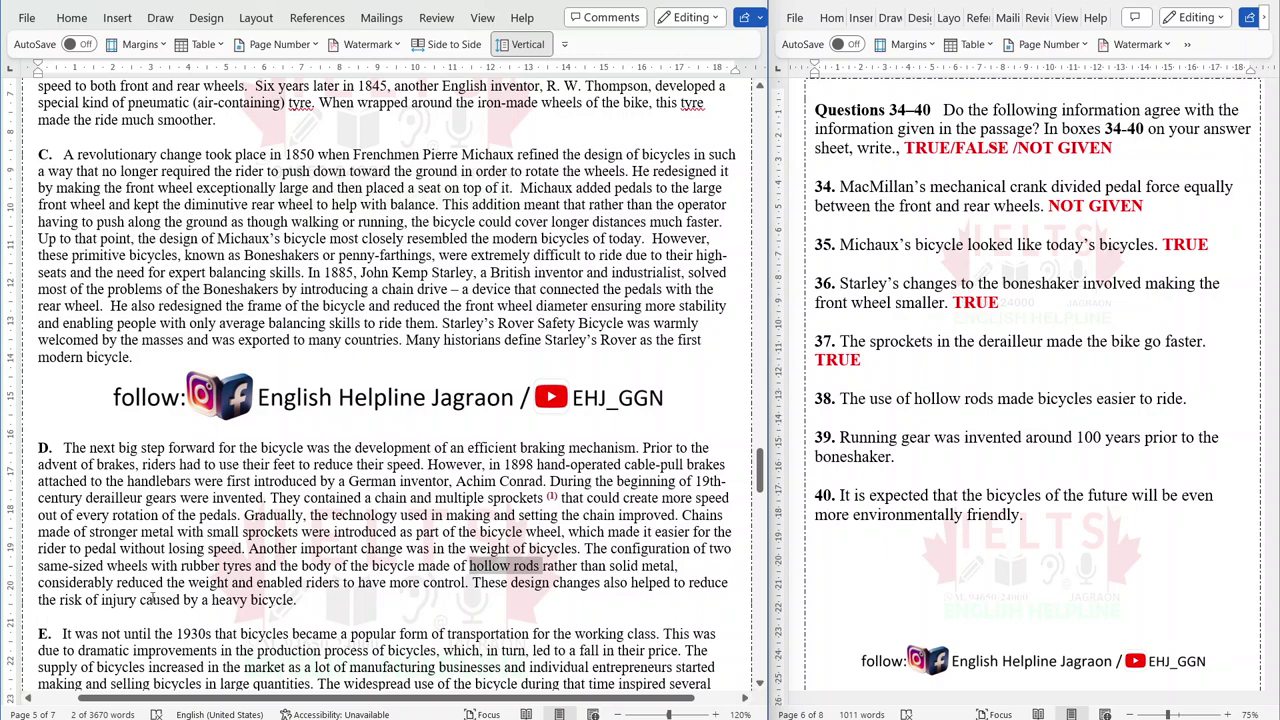
mouse_move(39, 583)
left_mouse_down()
mouse_move(464, 585)
mouse_move(455, 590)
left_mouse_up()
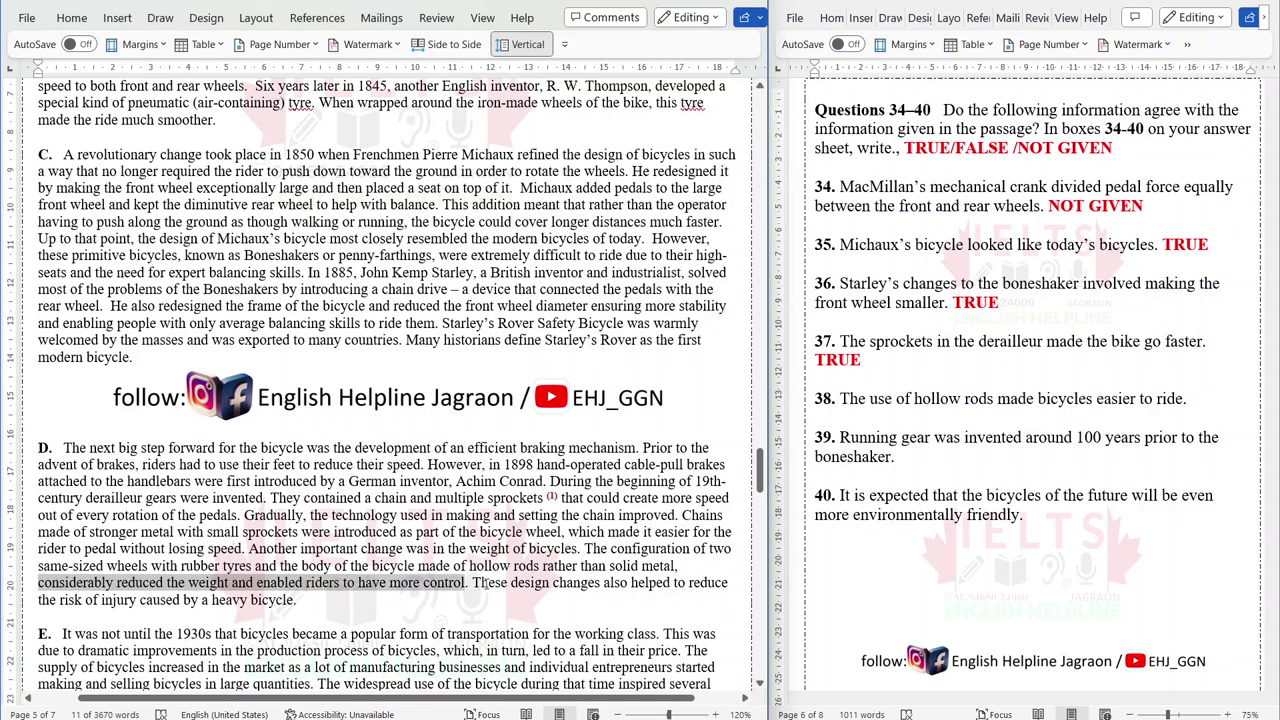
mouse_move(507, 584)
left_mouse_down()
mouse_move(690, 584)
mouse_move(444, 607)
left_mouse_up()
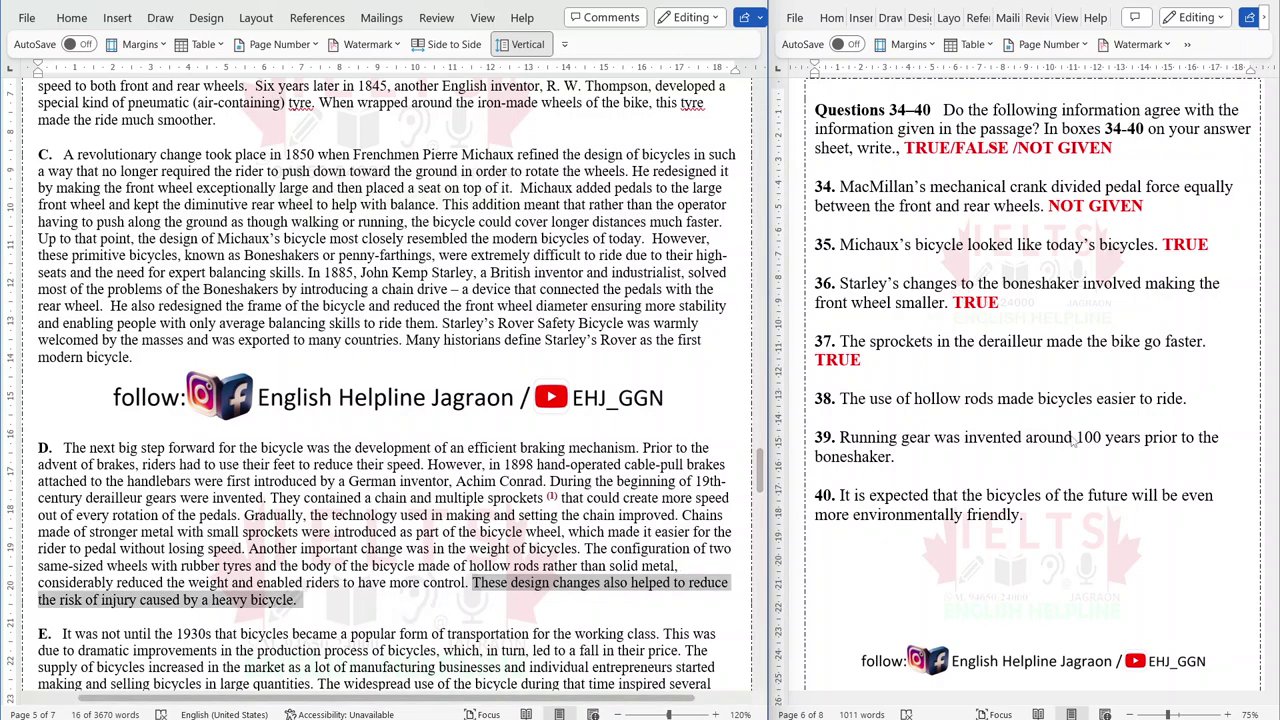
Paste the red TRUE answer after question 38
left_click(1190, 401)
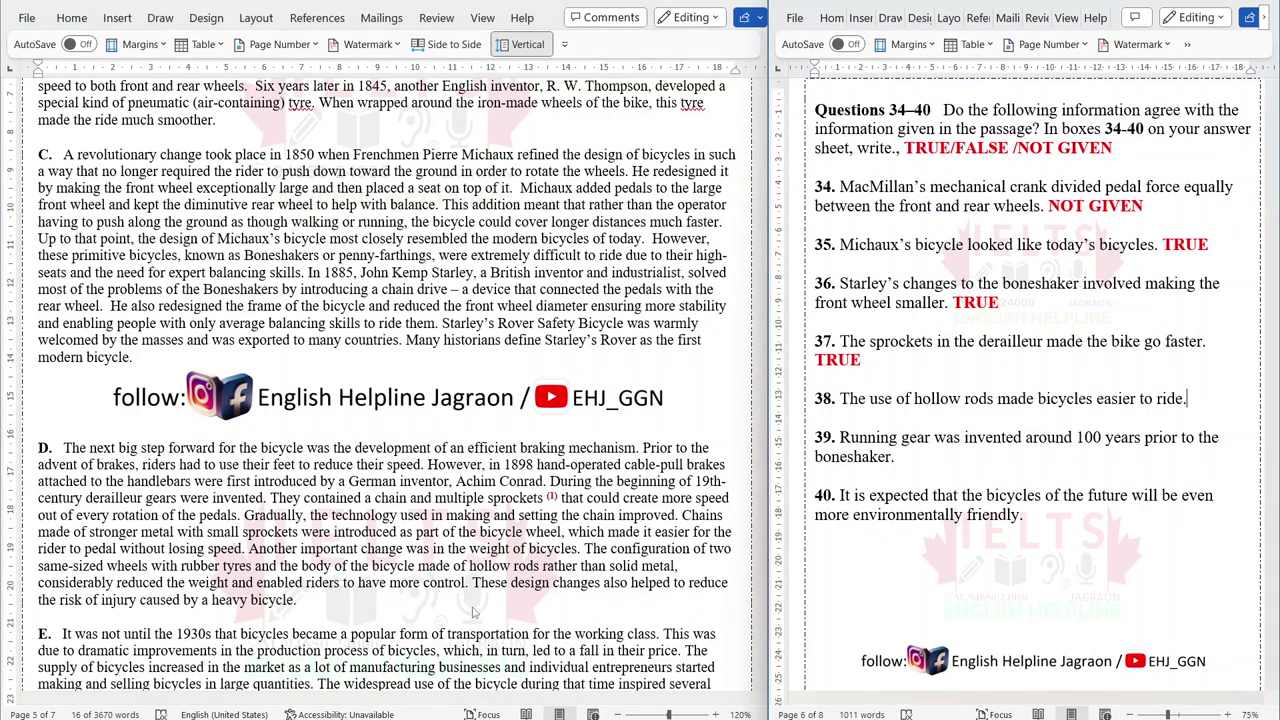
left_click_drag(257, 582, 465, 582)
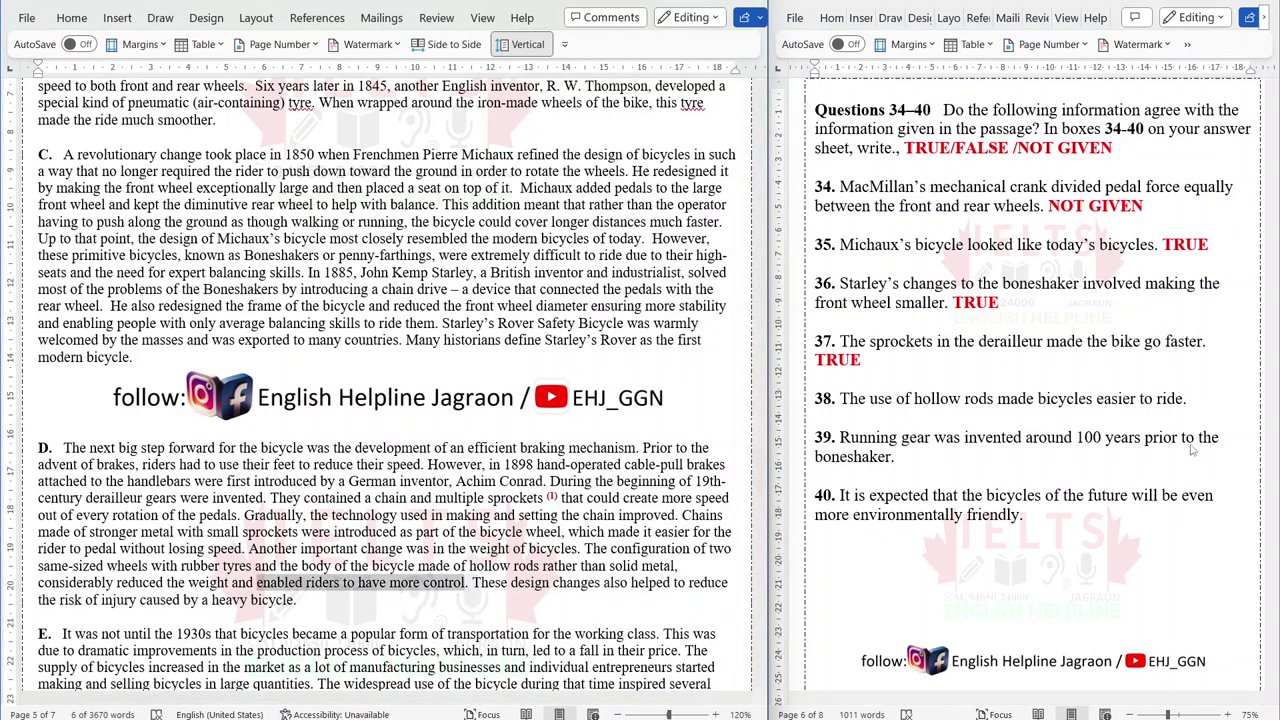
left_click(1191, 401)
type("TRUE")
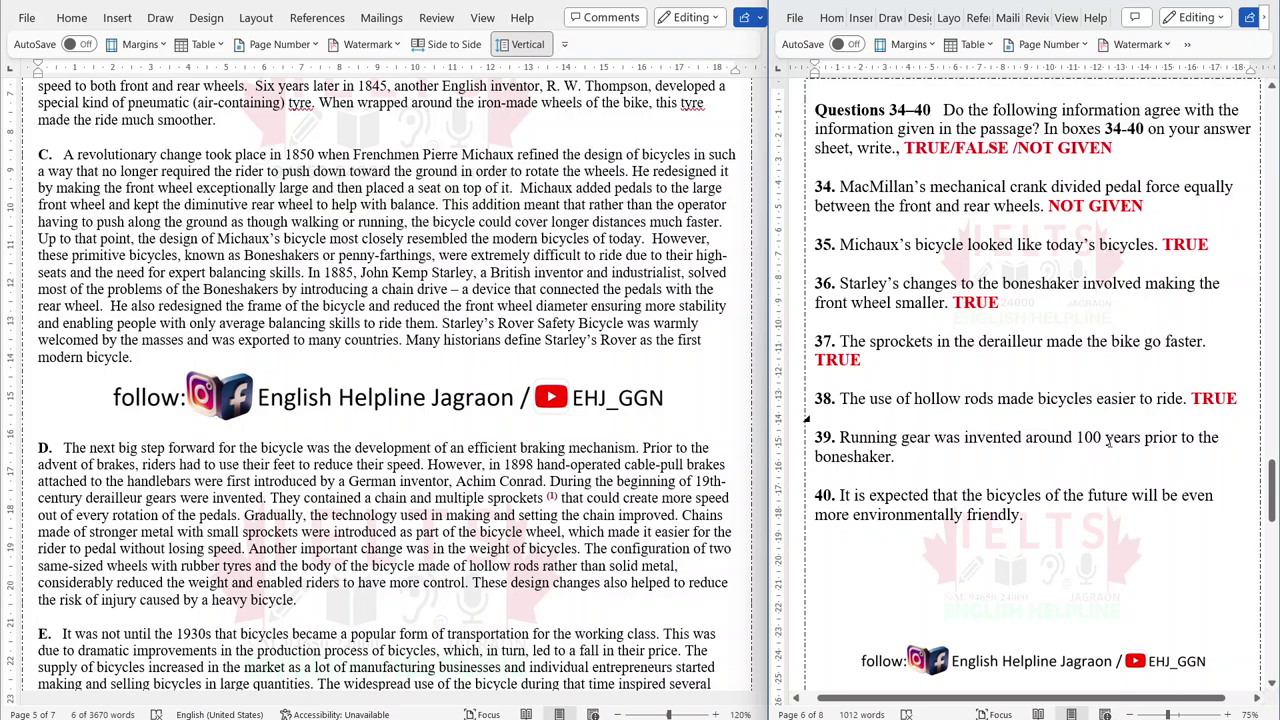
left_click_drag(1163, 437, 1186, 440)
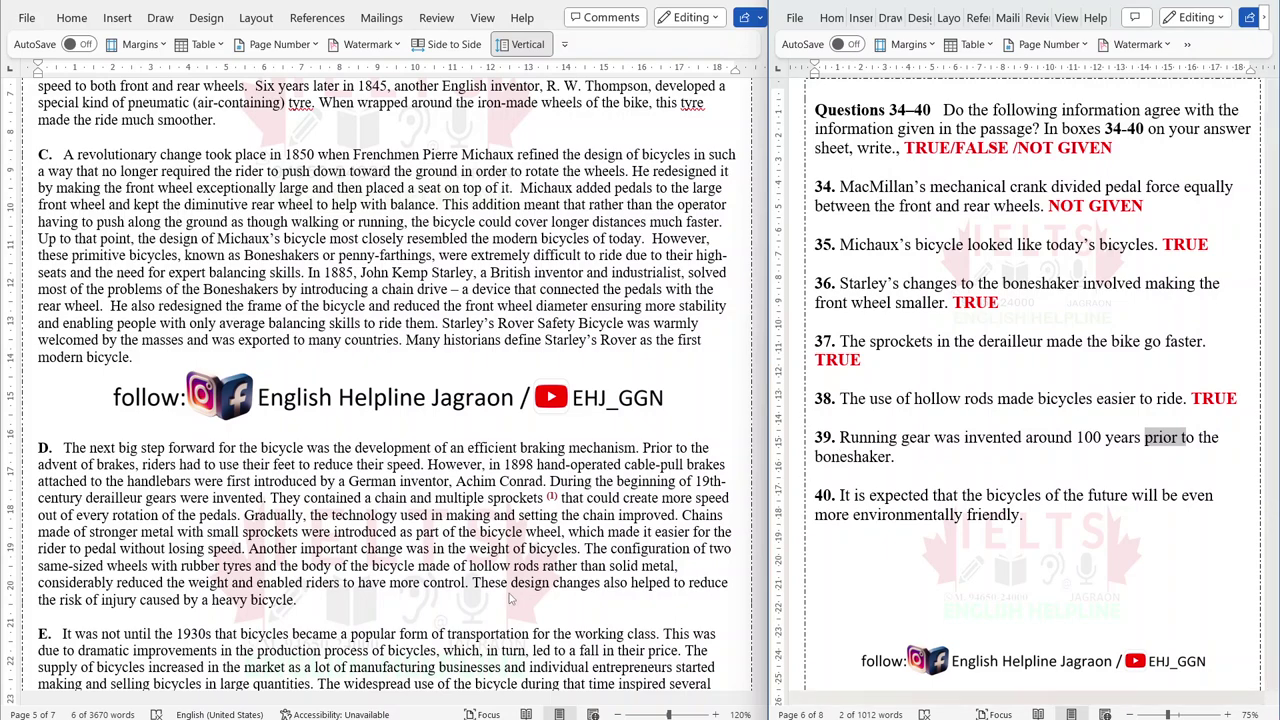
Select 'prior' in question 39, then answer question 39 FALSE and question 40 NOT GIVEN
scroll(241, 587, "down", 10)
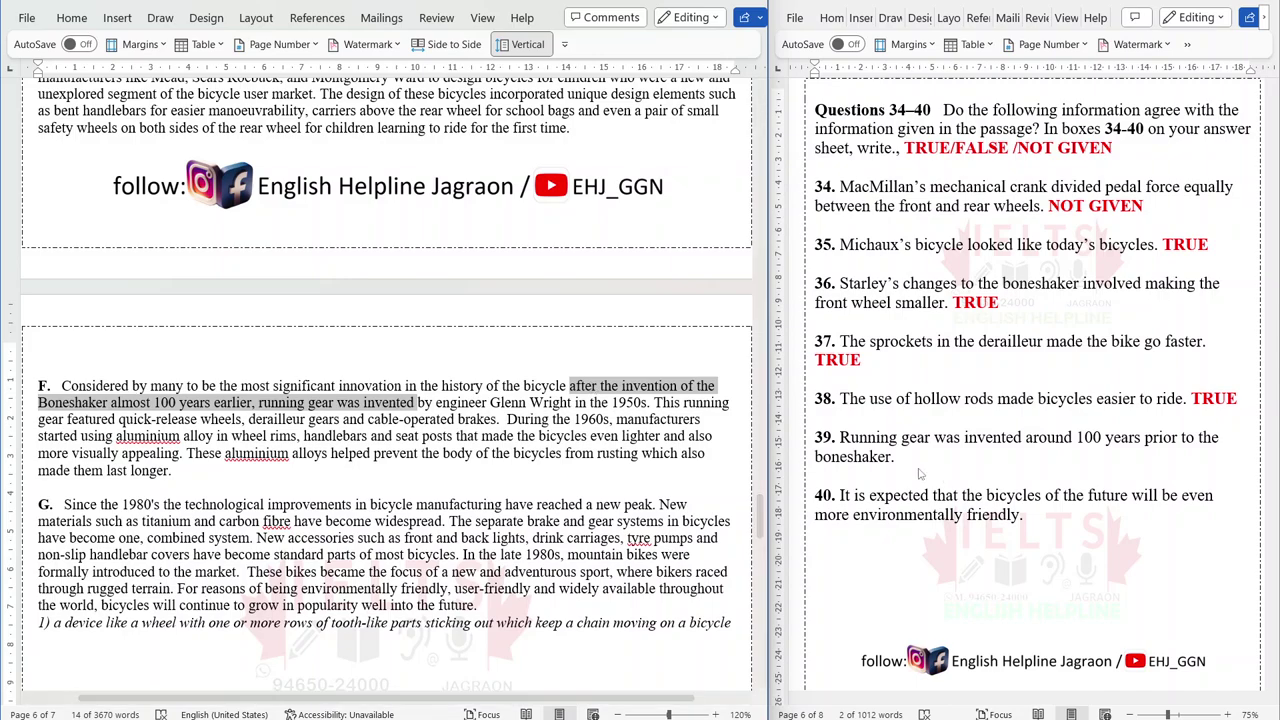
double_click(1162, 437)
left_click(917, 462)
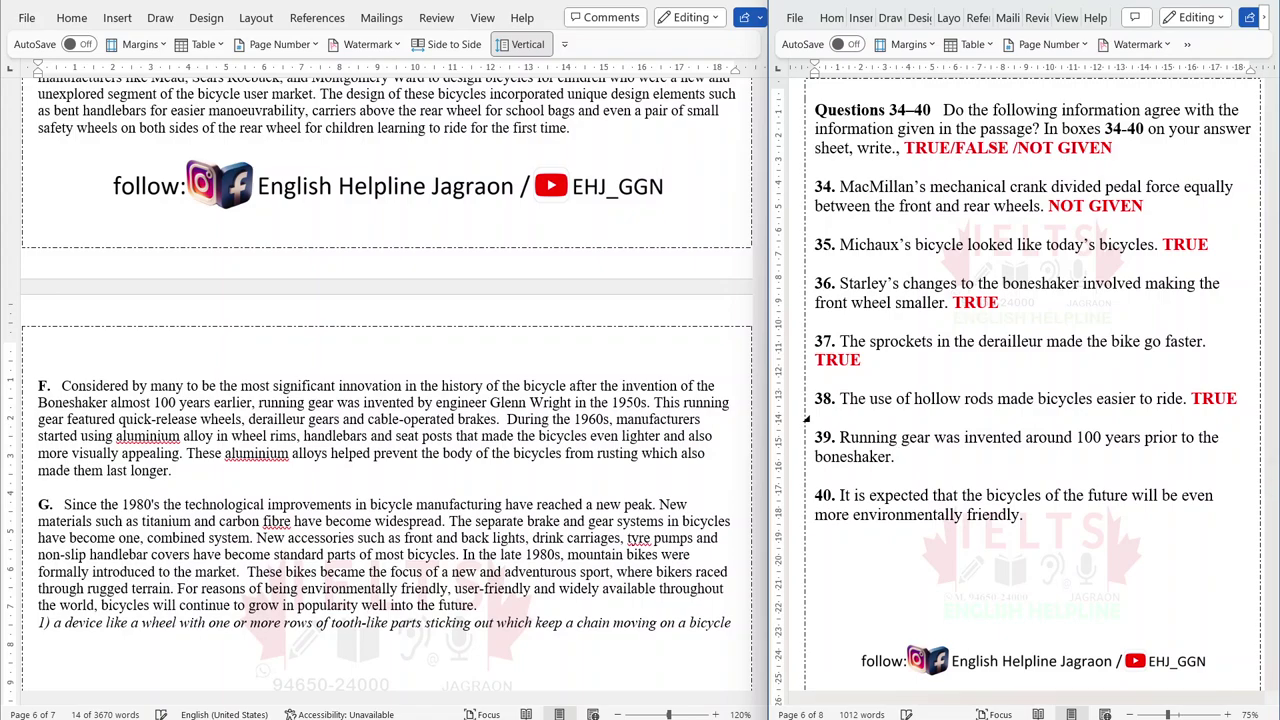
type("FALSE")
left_click(1026, 514)
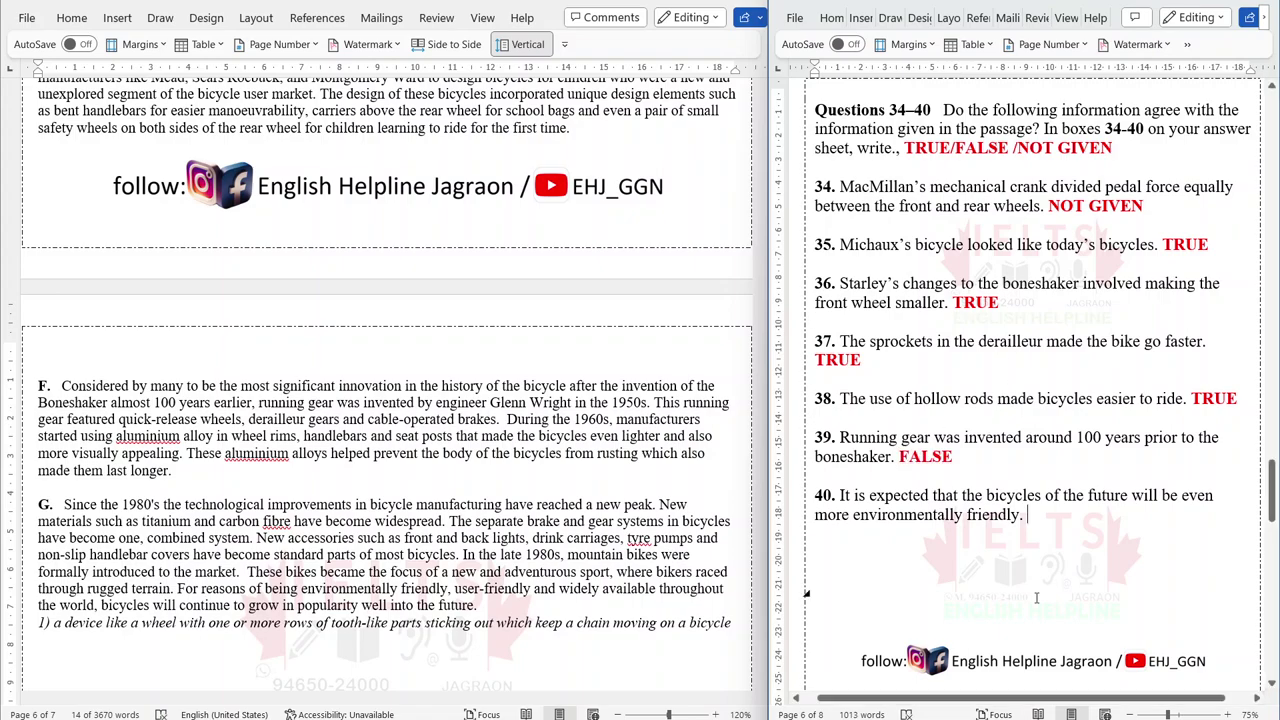
type("NOT GIVEN")
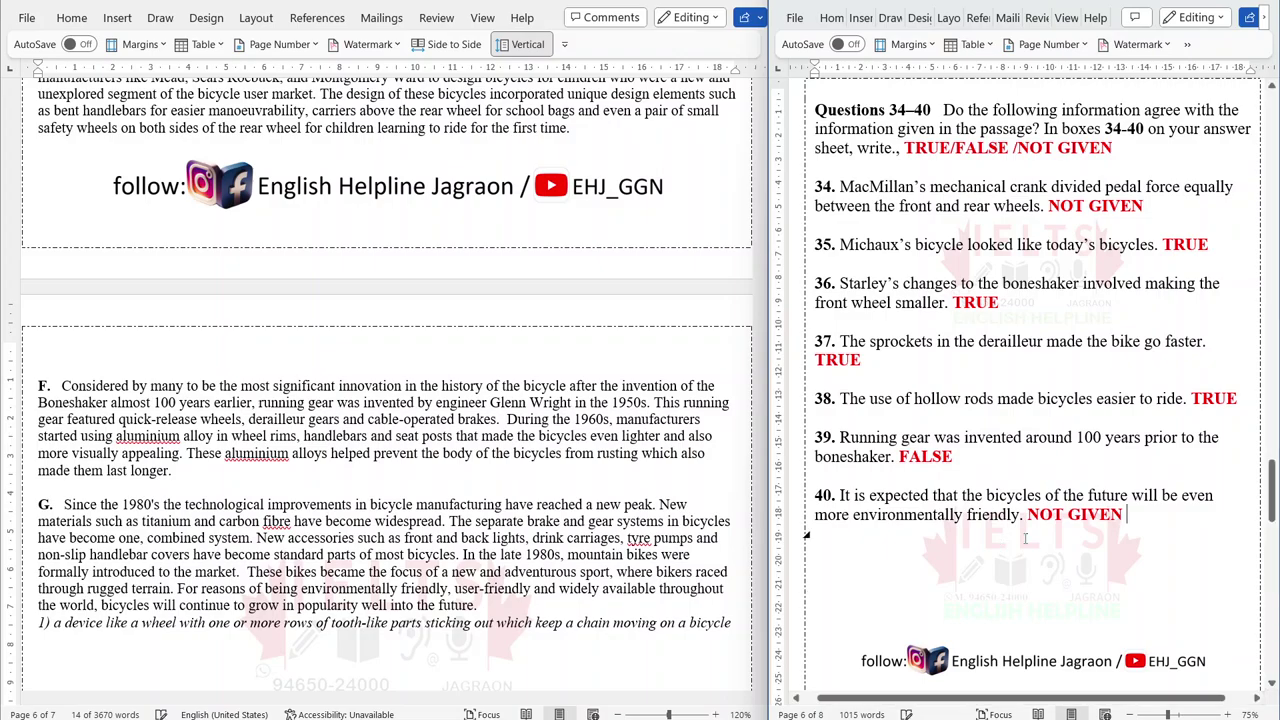
scroll(580, 432, "up", 1)
Scroll the reading passage back up to its title
scroll(580, 432, "up", 15)
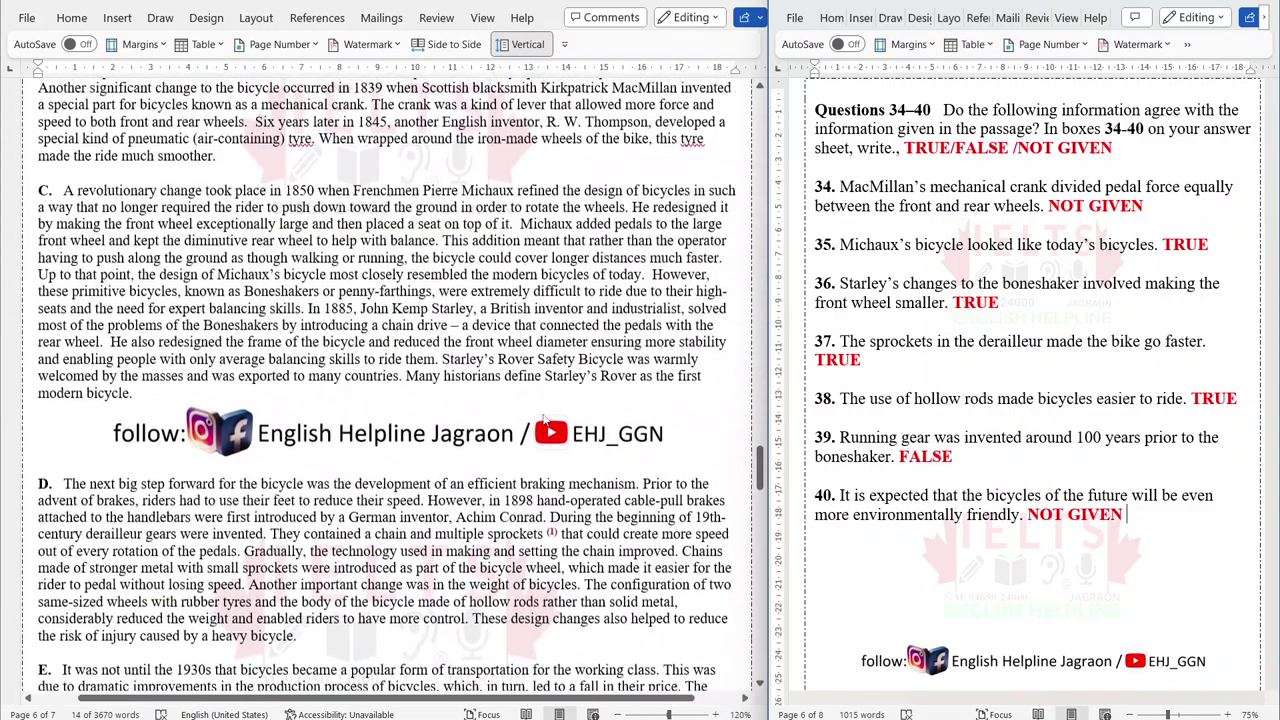